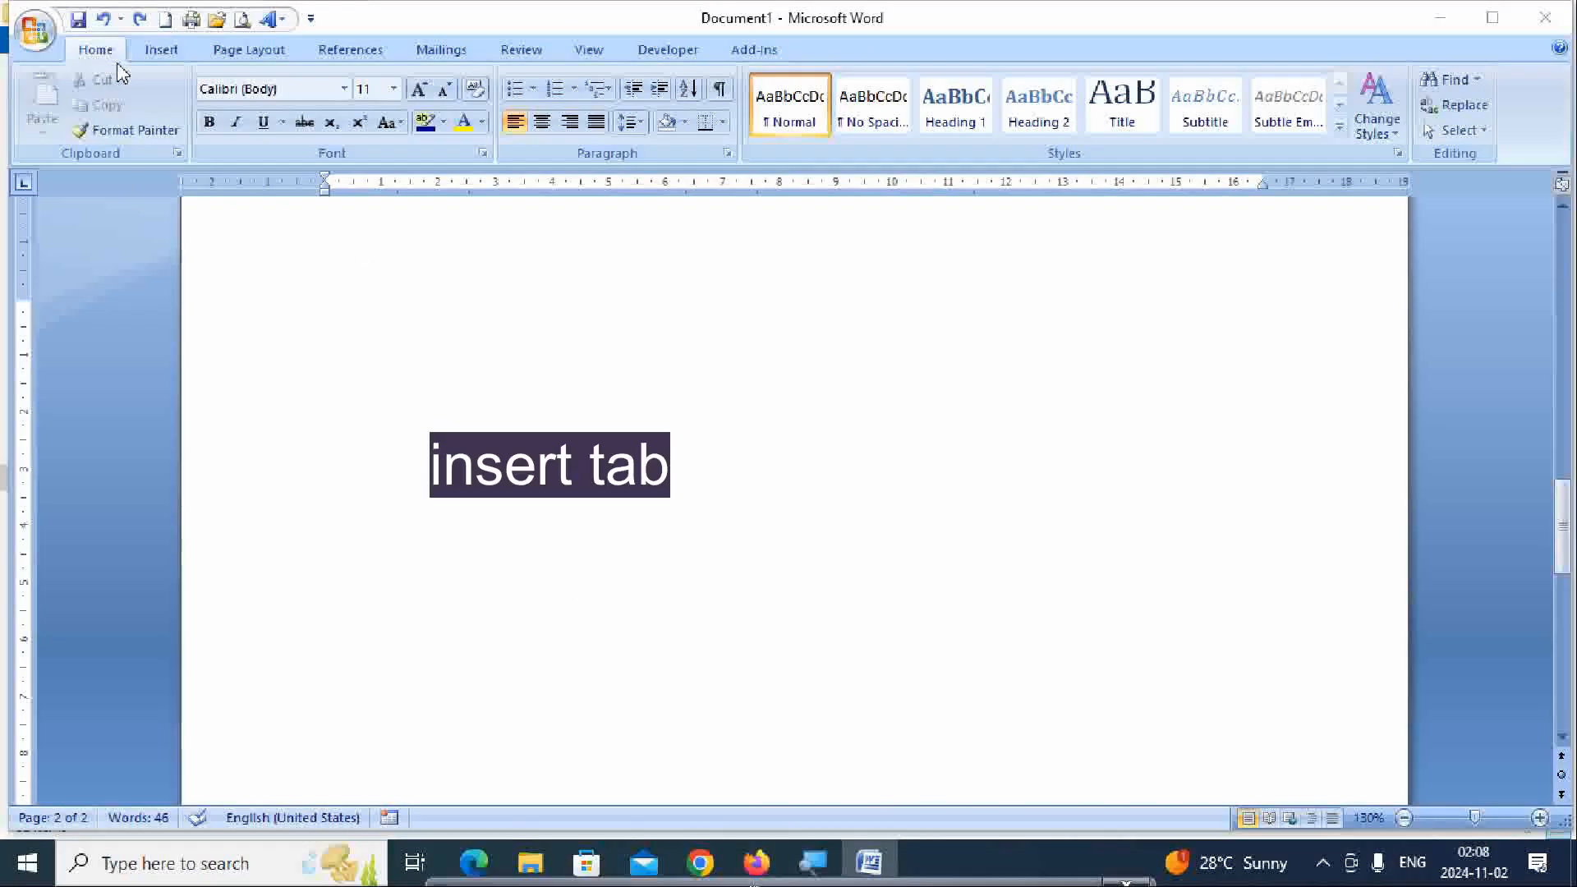
Insert a table of 10 columns by 8 rows on the blank page
click(160, 49)
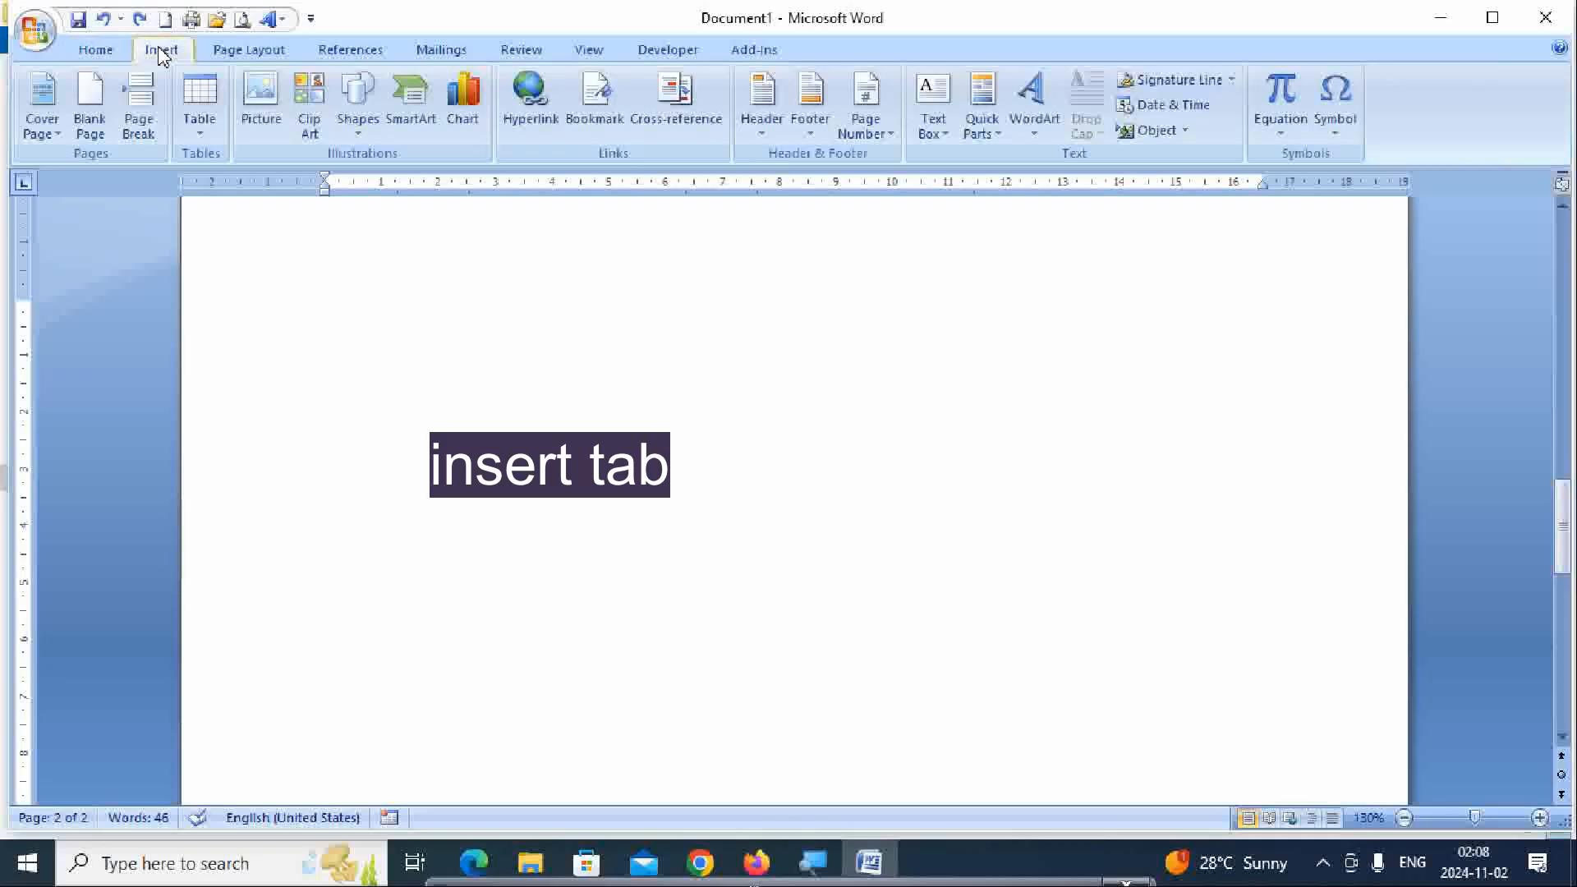
click(202, 125)
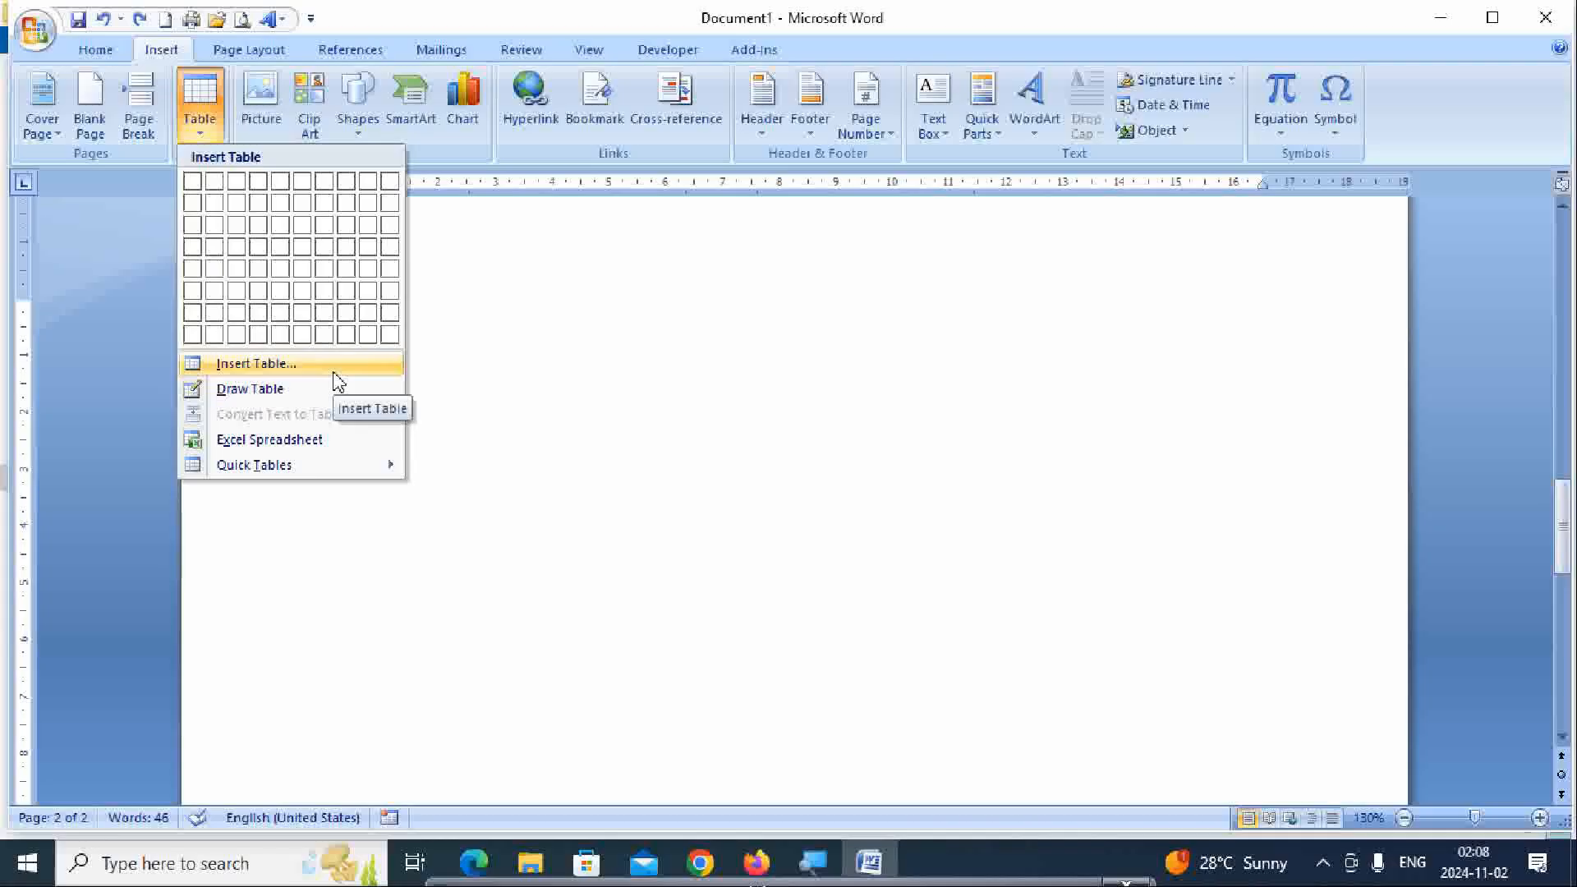
click(389, 333)
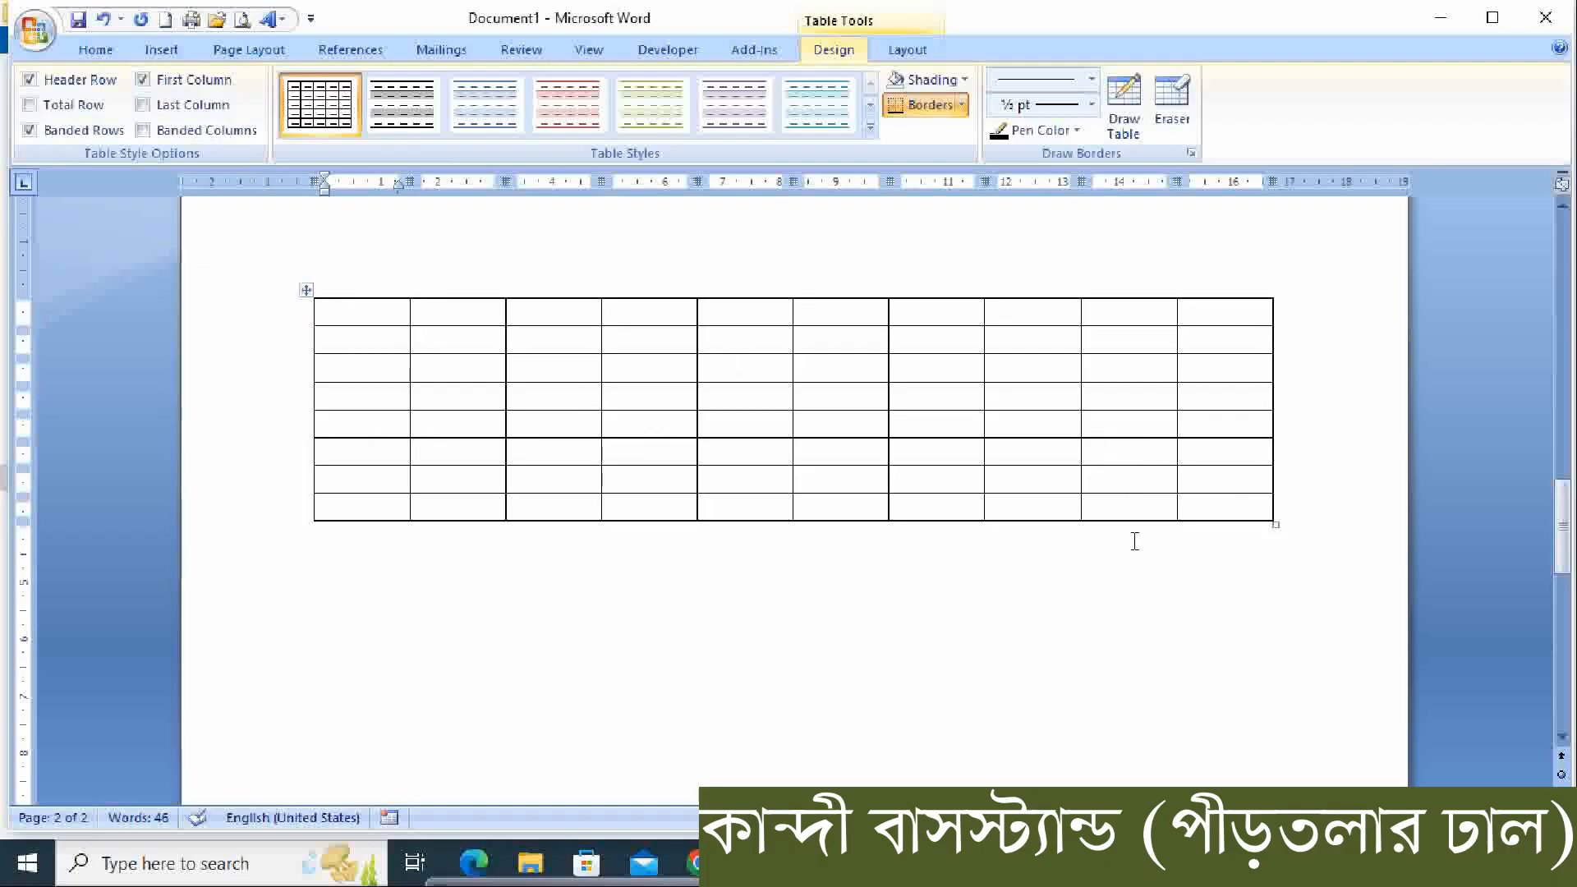
Select the first and second cells of the table's top row one after the other, then deselect
double_click(335, 315)
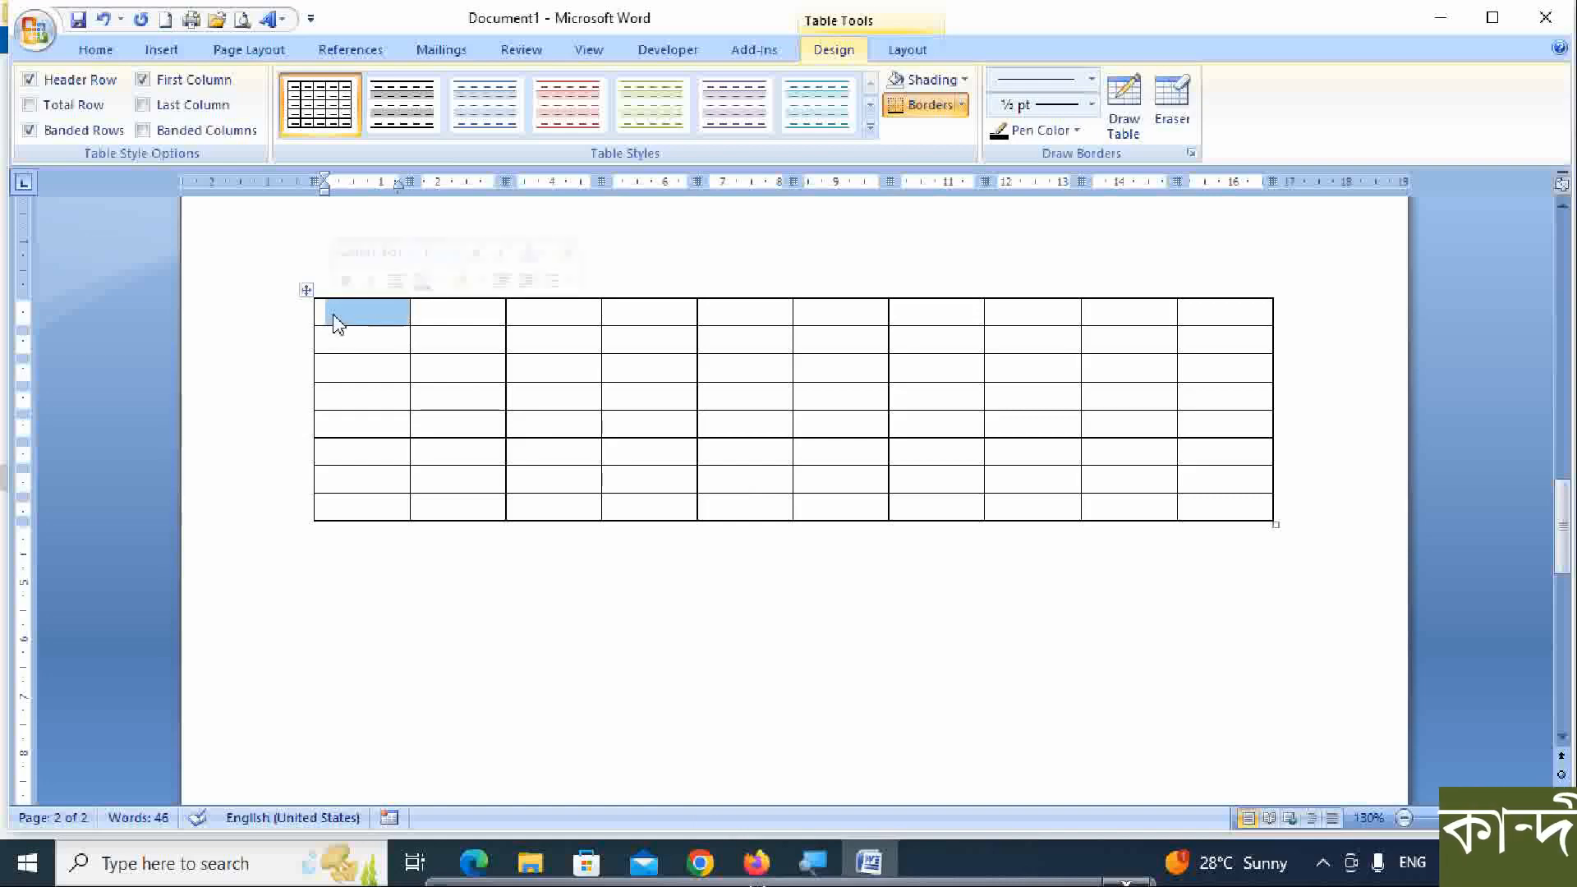
double_click(451, 314)
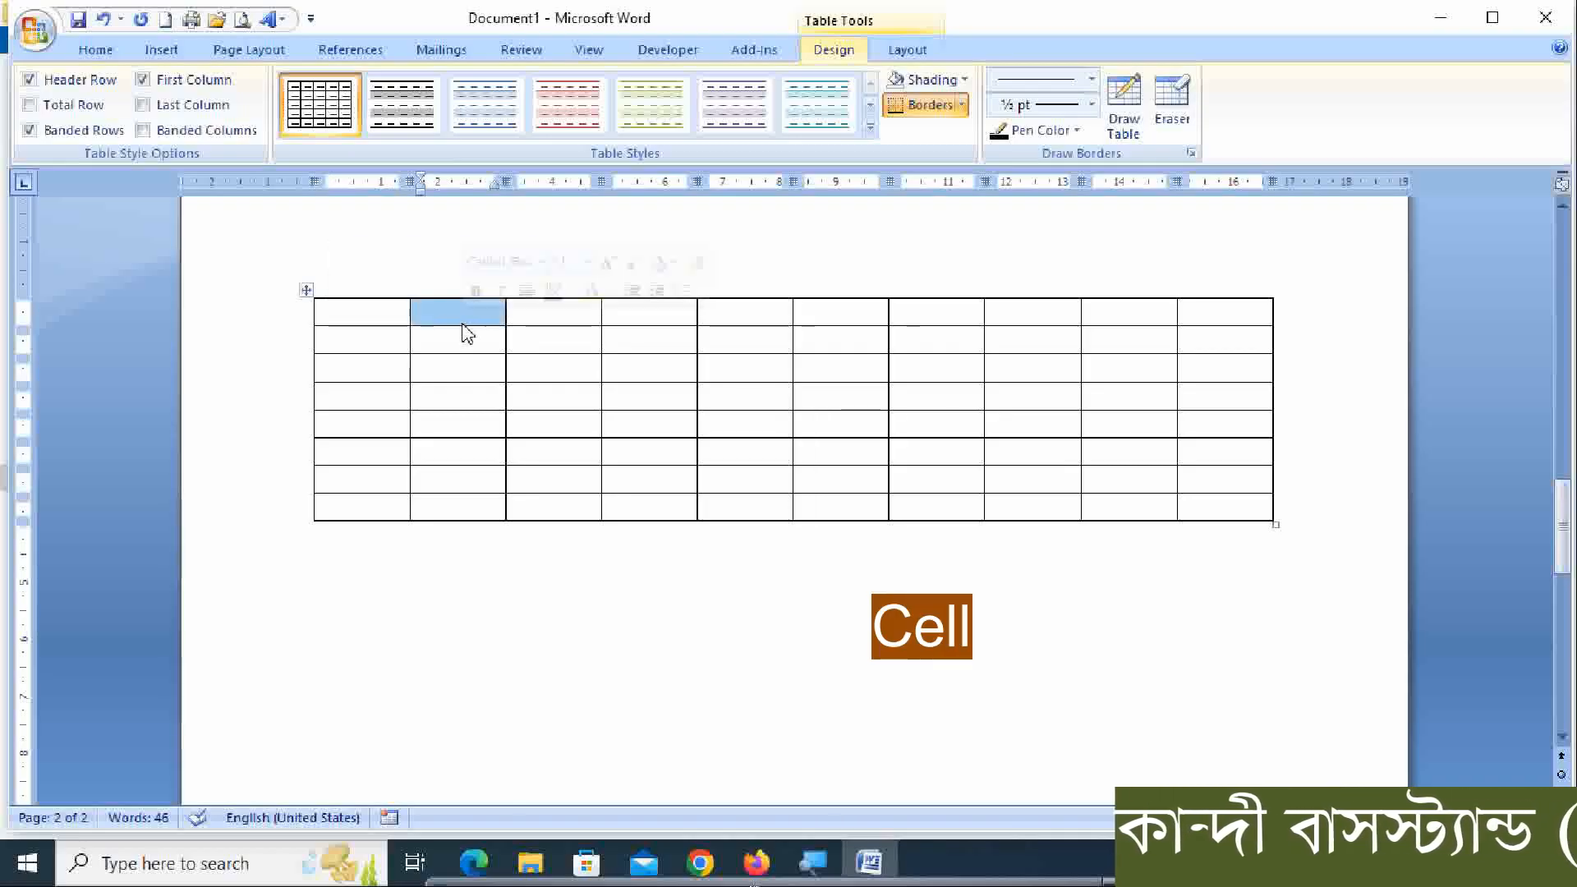
click(517, 312)
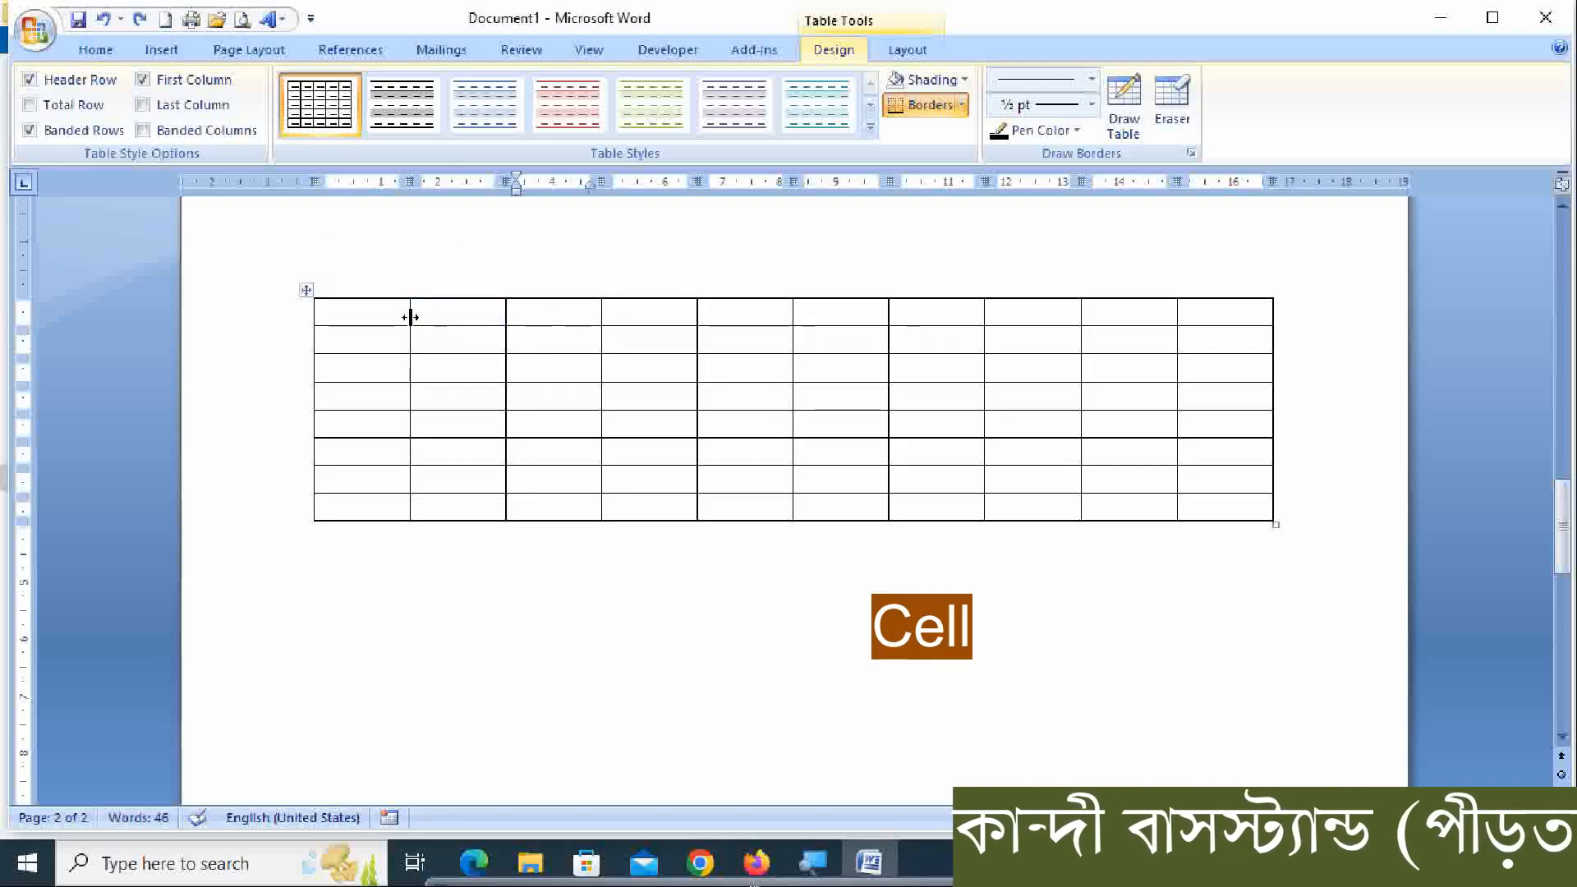
Select the table's first, second and third columns one after another
click(402, 294)
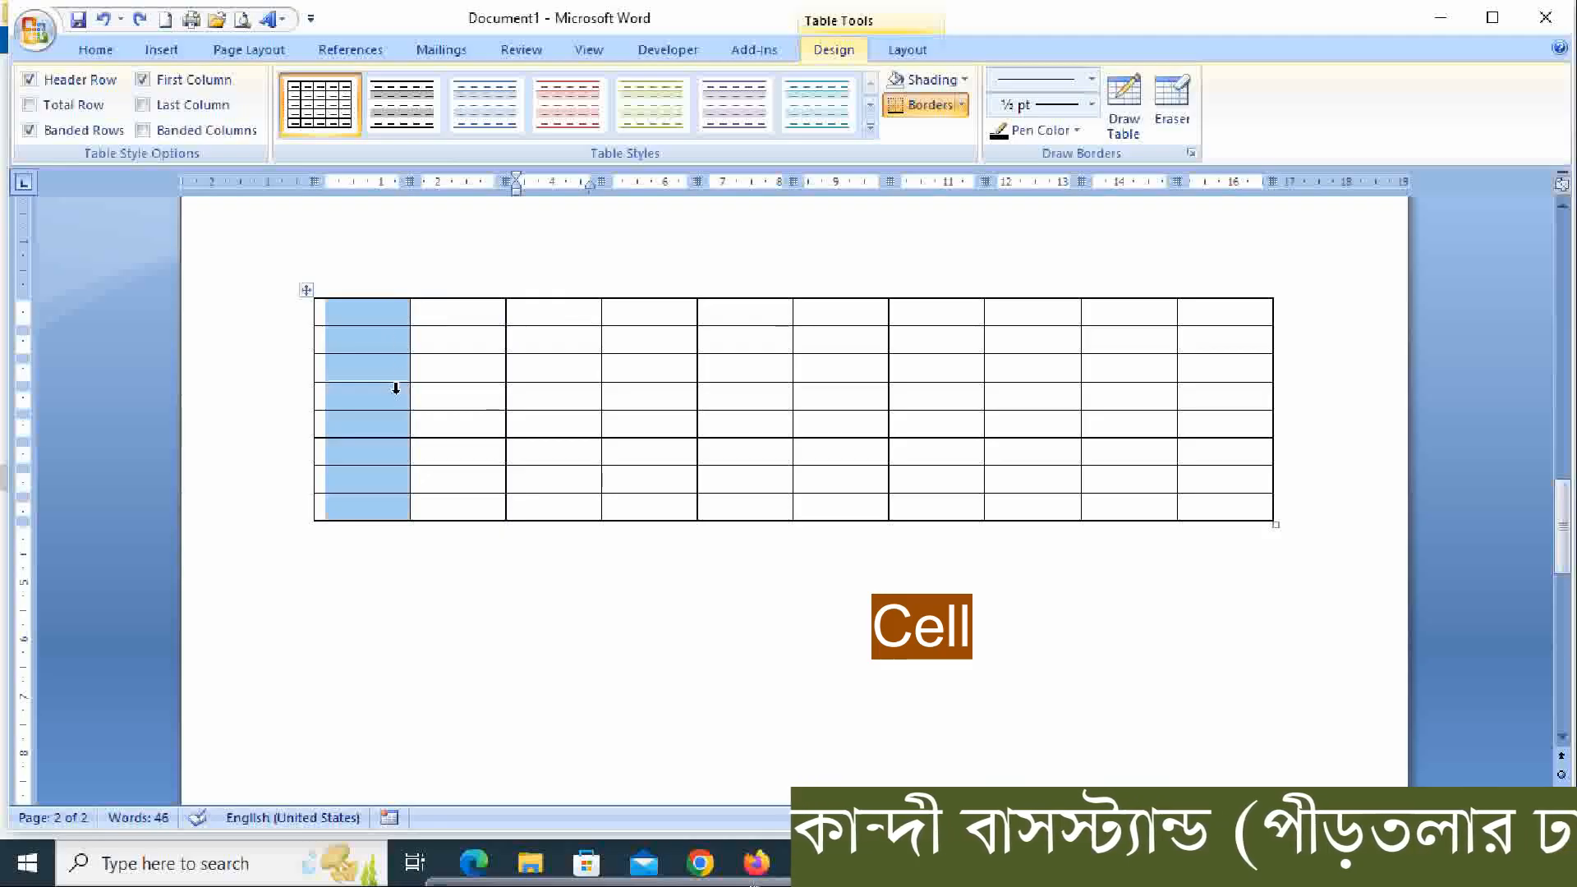
click(465, 292)
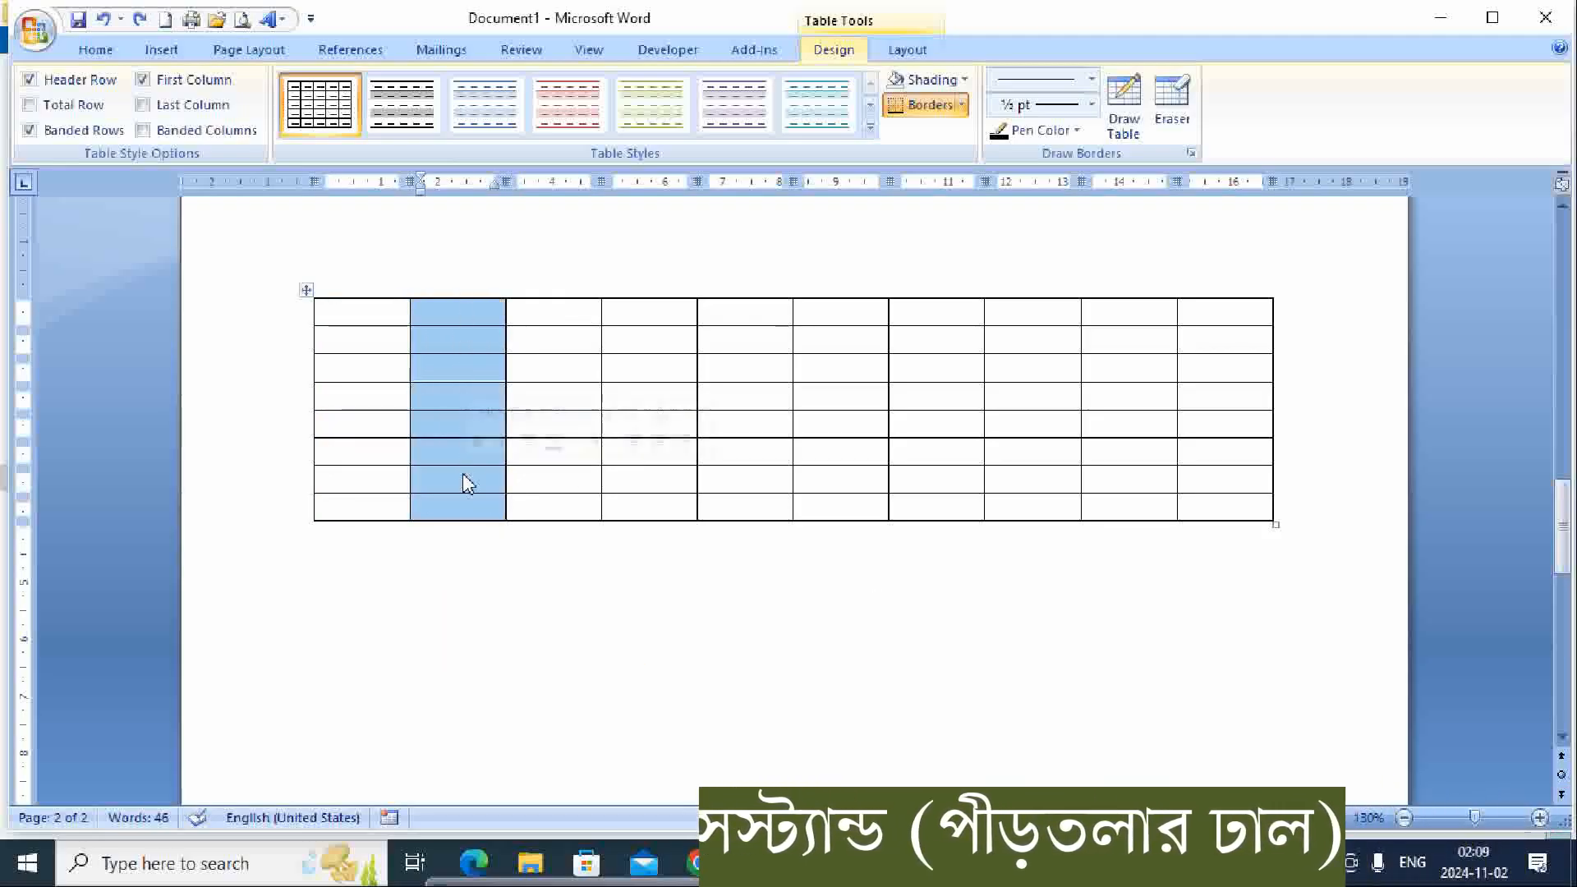
drag(574, 309, 583, 518)
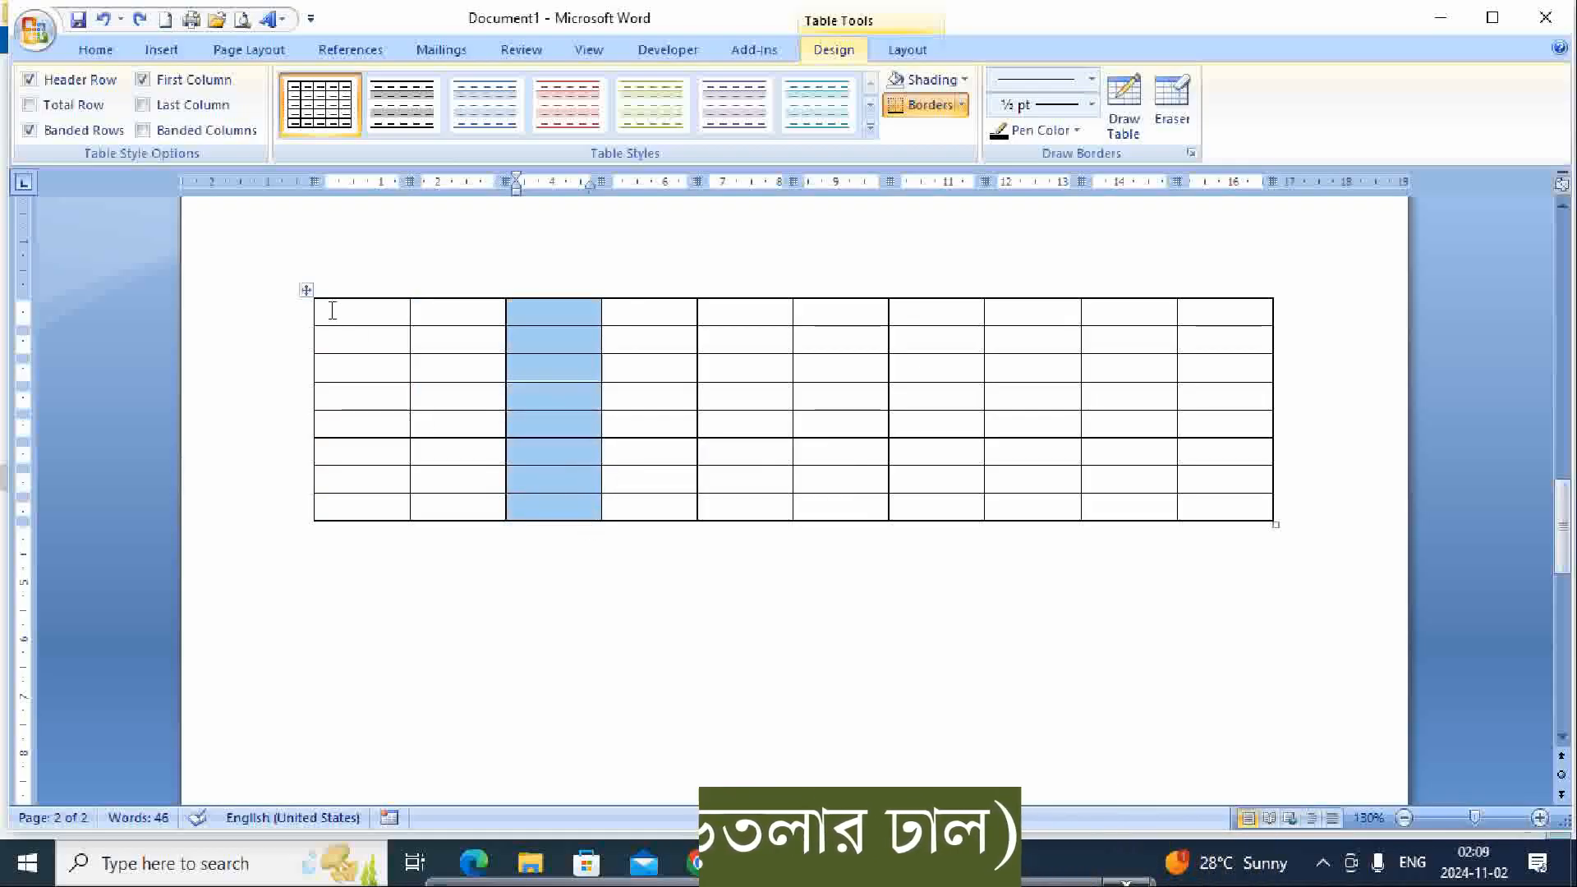
Select the table's first row and the first two rows together, then clear the selection below the table
mouse_move(332, 310)
mouse_down()
mouse_move(545, 334)
mouse_move(750, 302)
mouse_move(1292, 267)
mouse_up()
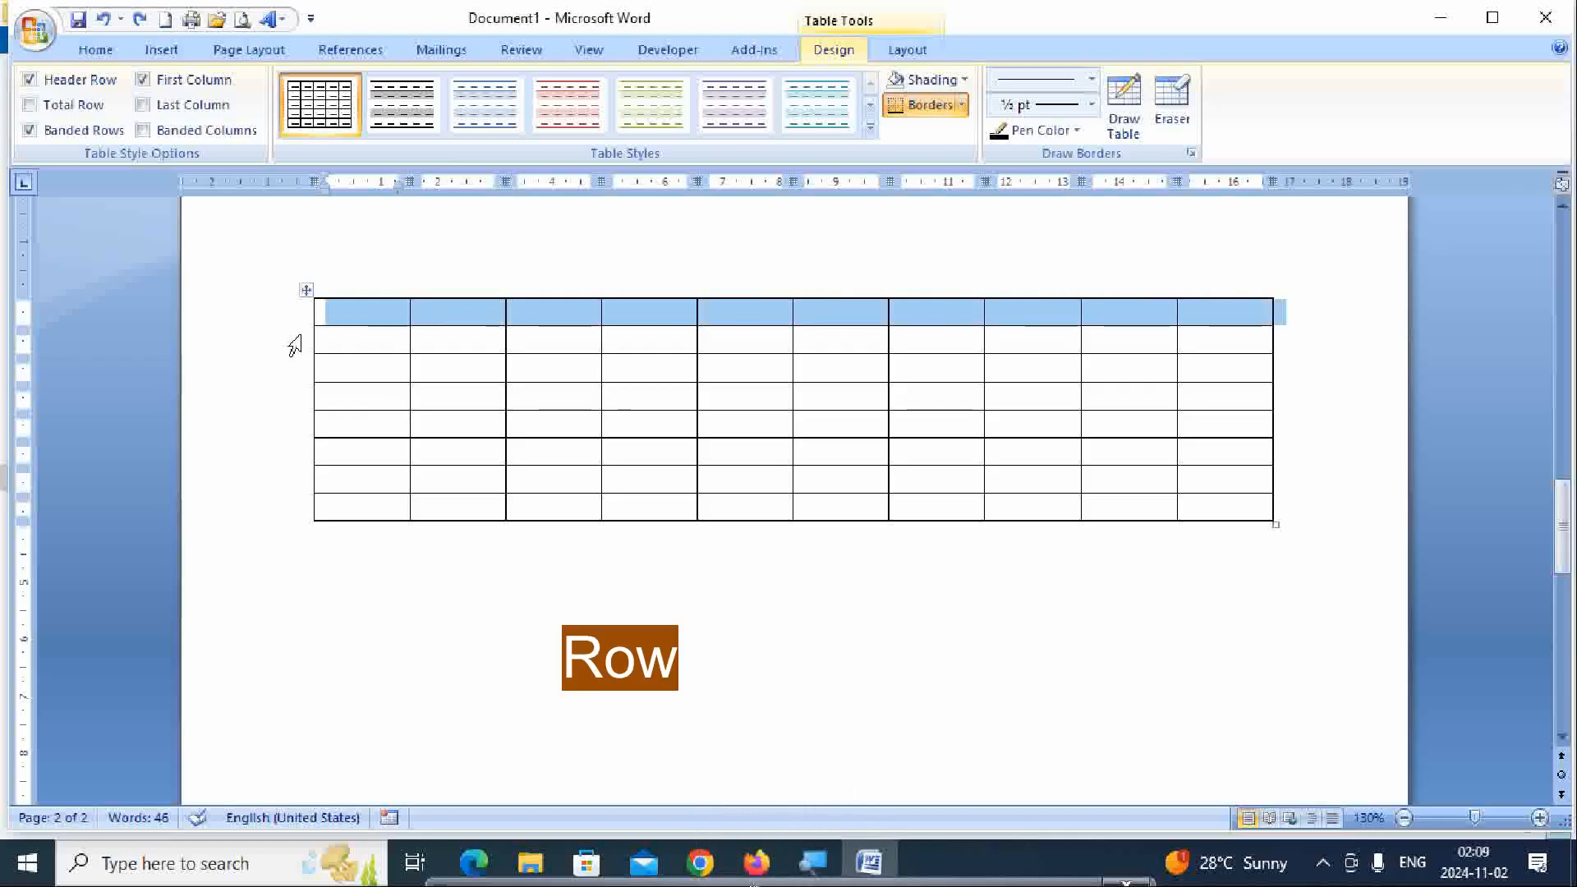
drag(333, 336, 1237, 329)
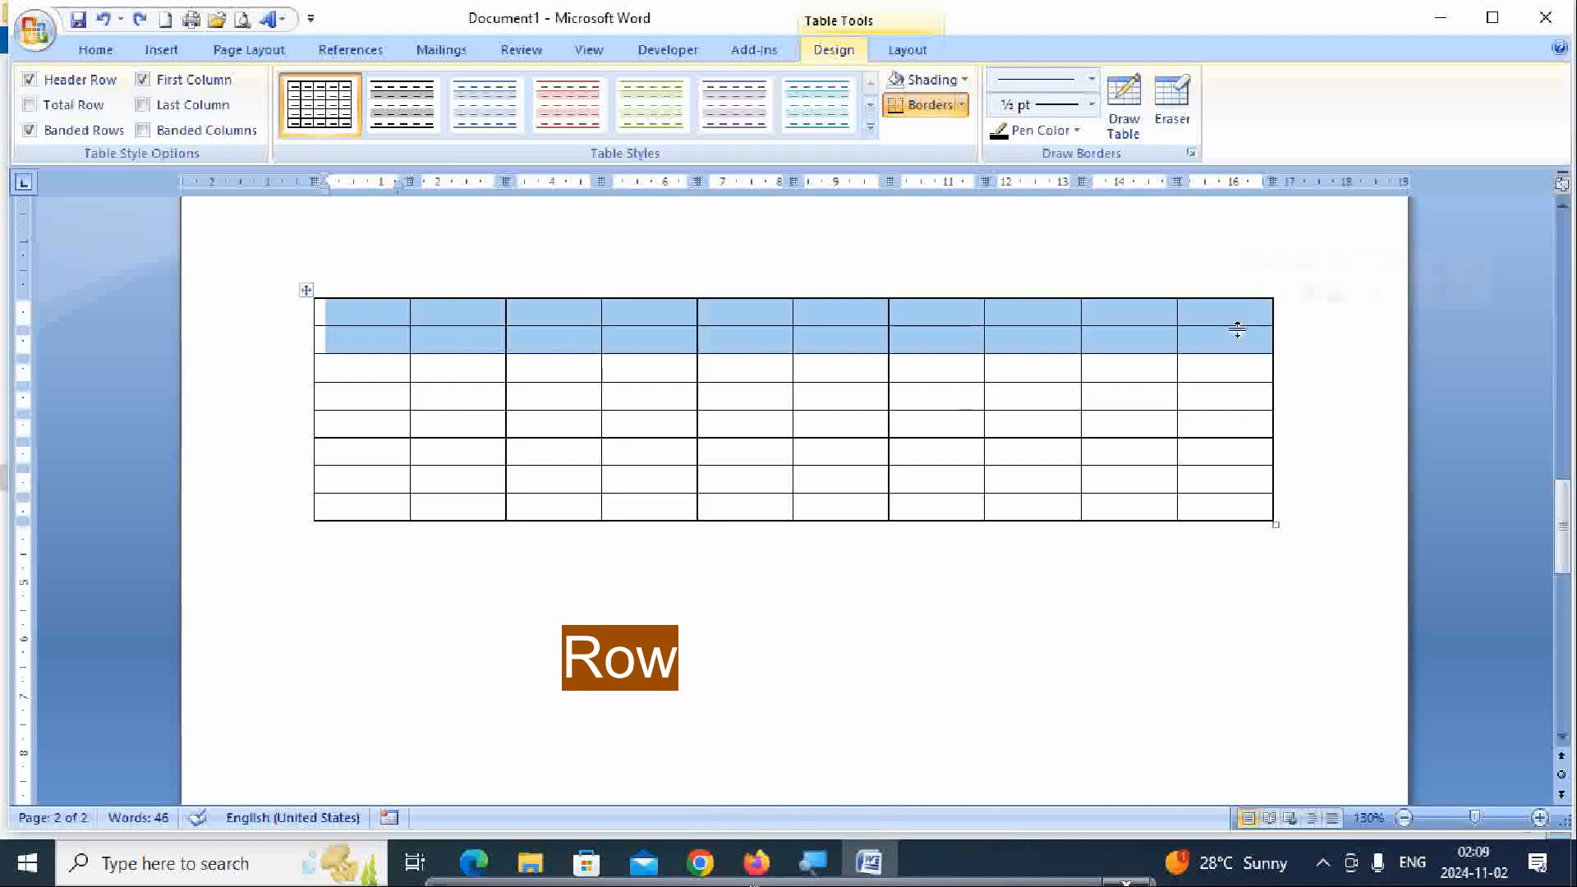
click(249, 392)
click(468, 644)
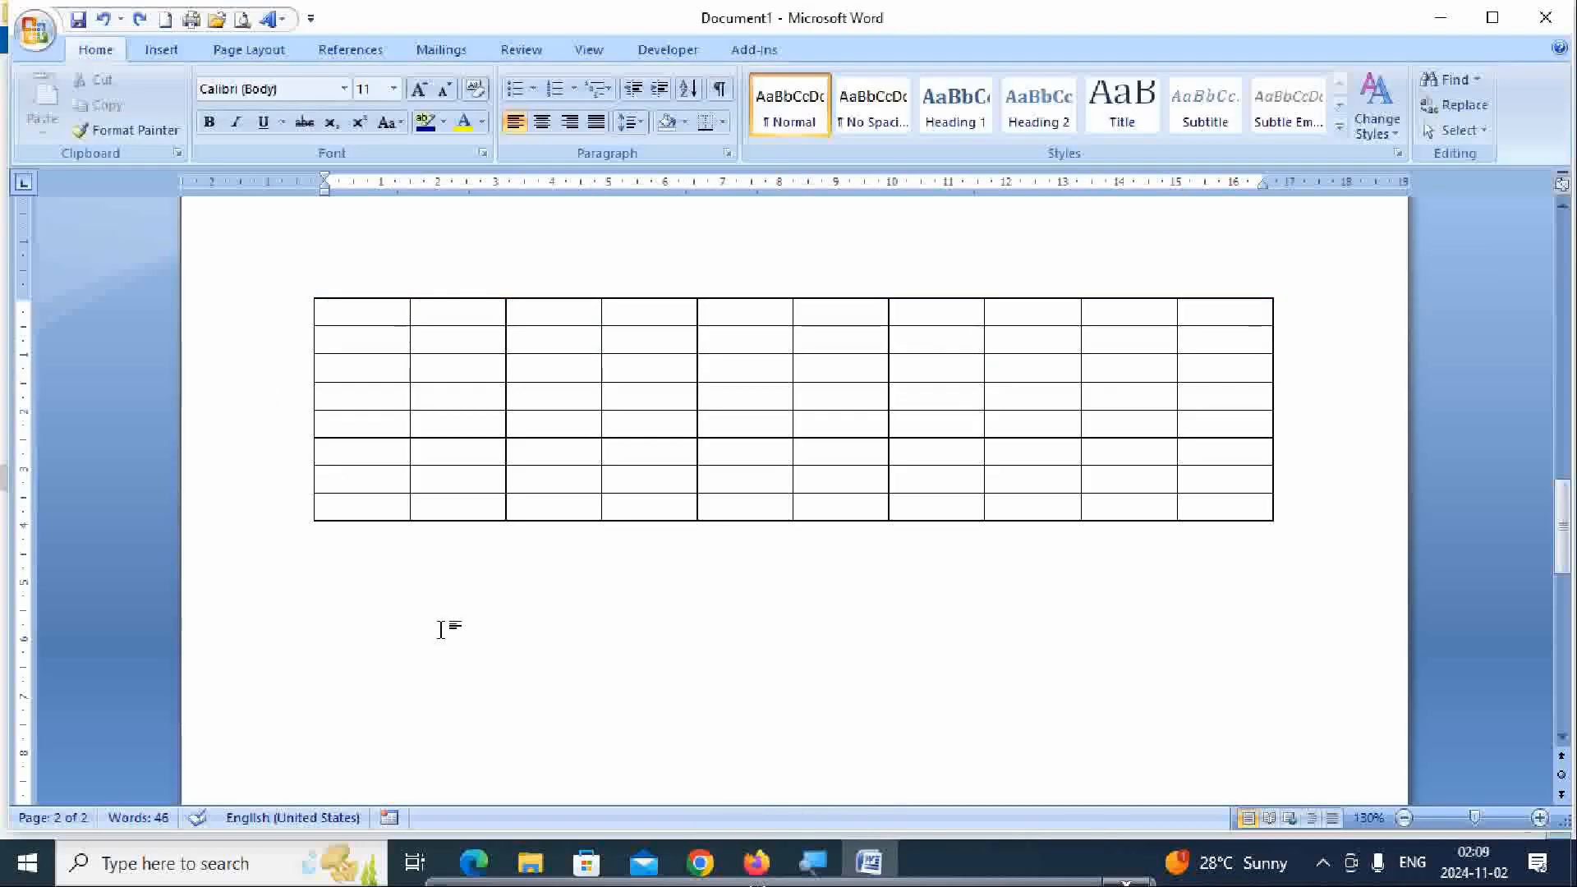
Undo the insertion of the 10-column table
click(167, 51)
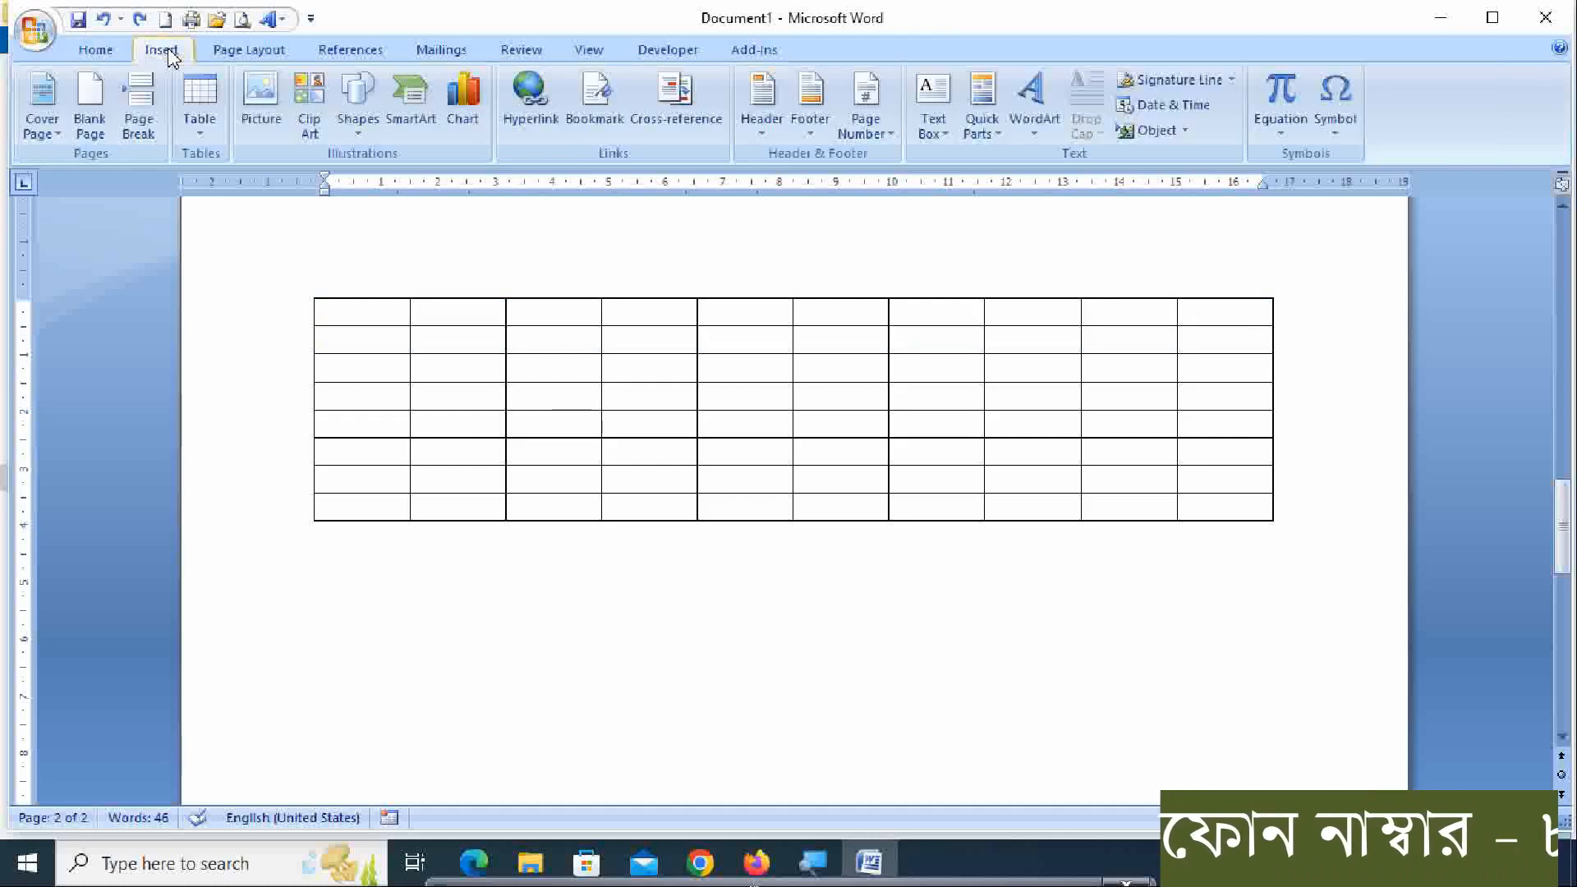
click(456, 503)
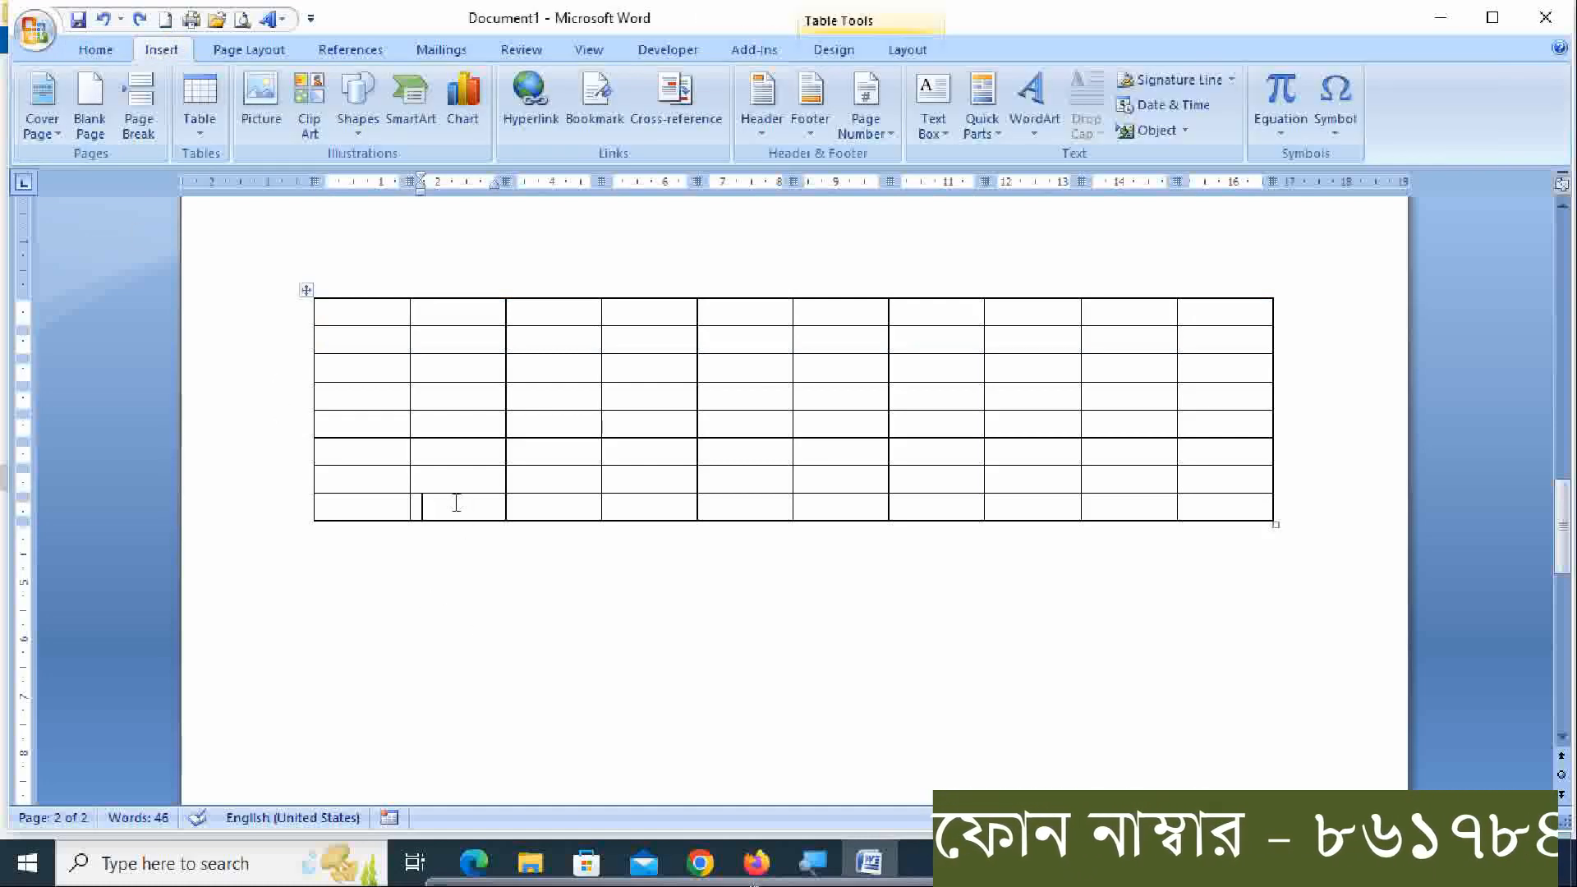
key(ctrl+z)
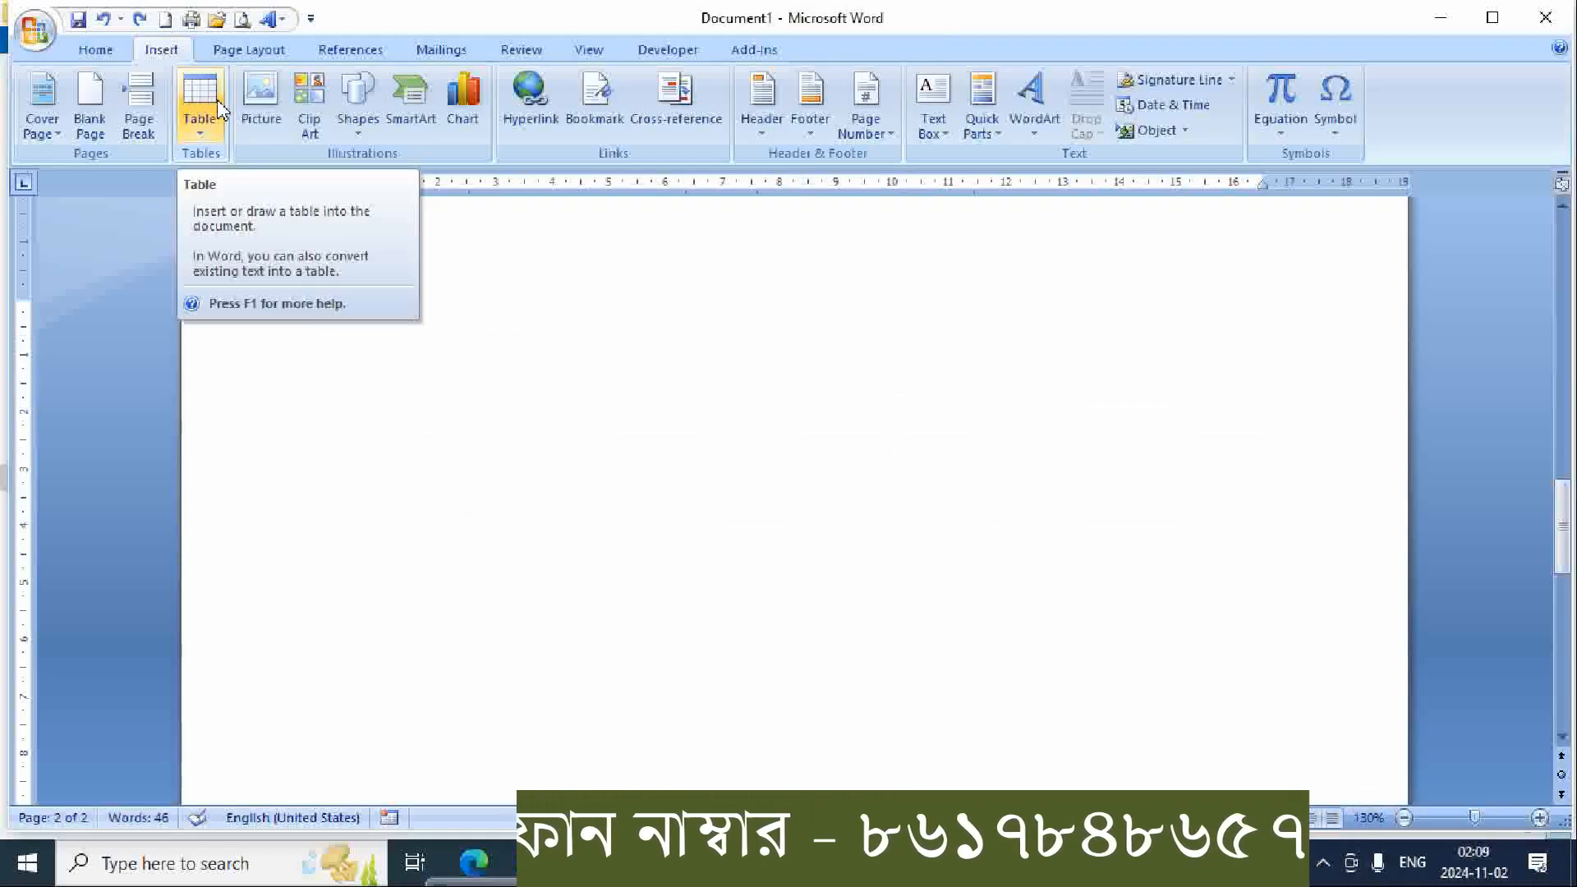
Insert a table with 11 columns and 10 rows through the Insert Table settings, keeping the automatic fixed column width
click(207, 130)
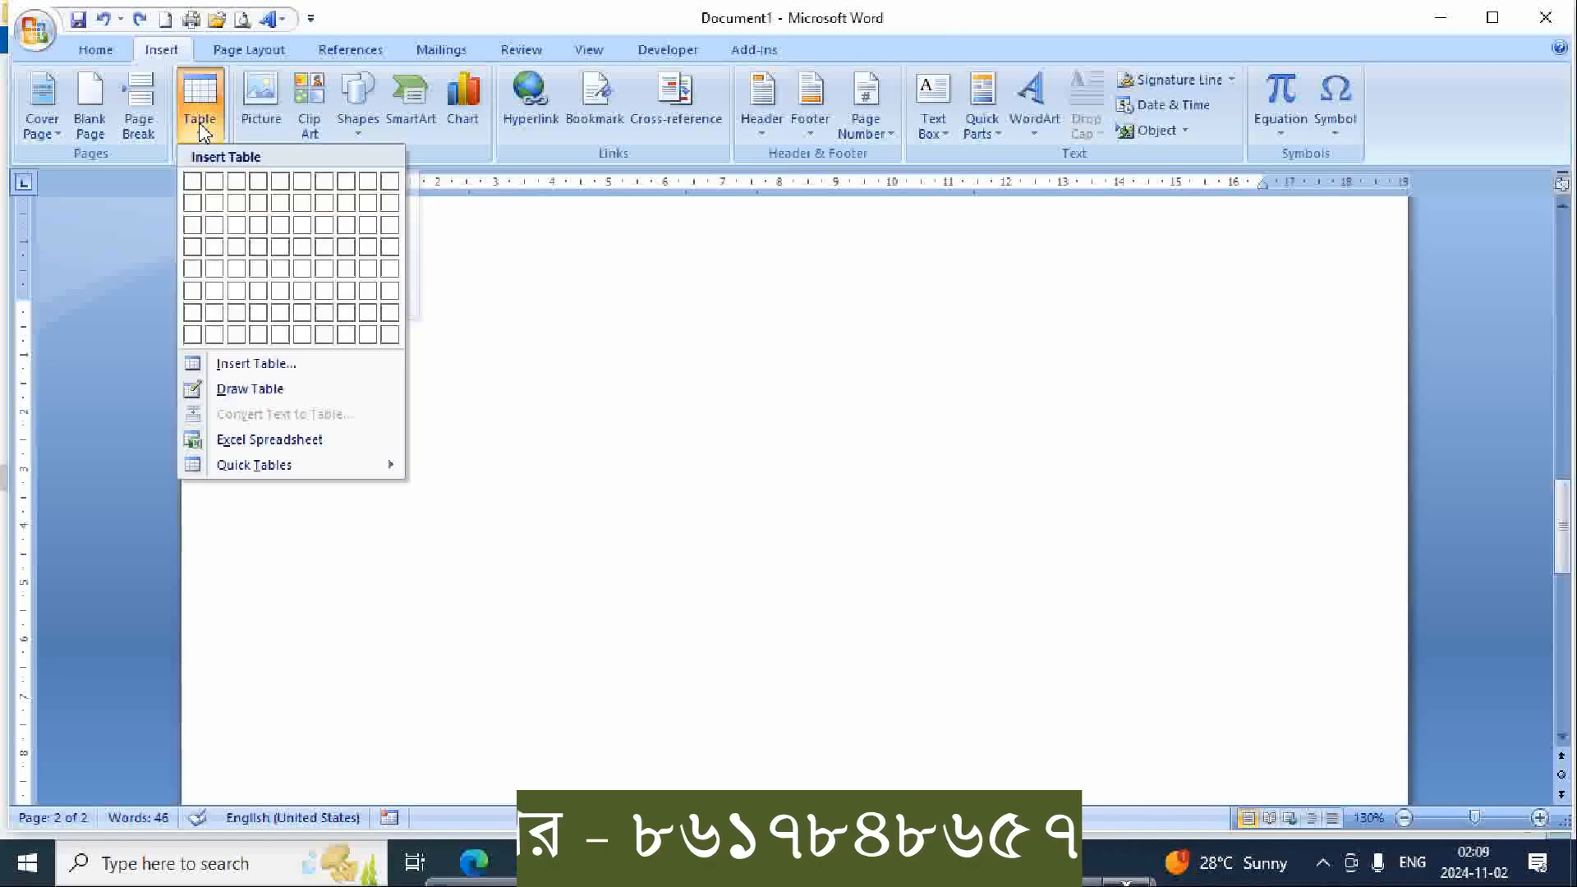
click(238, 367)
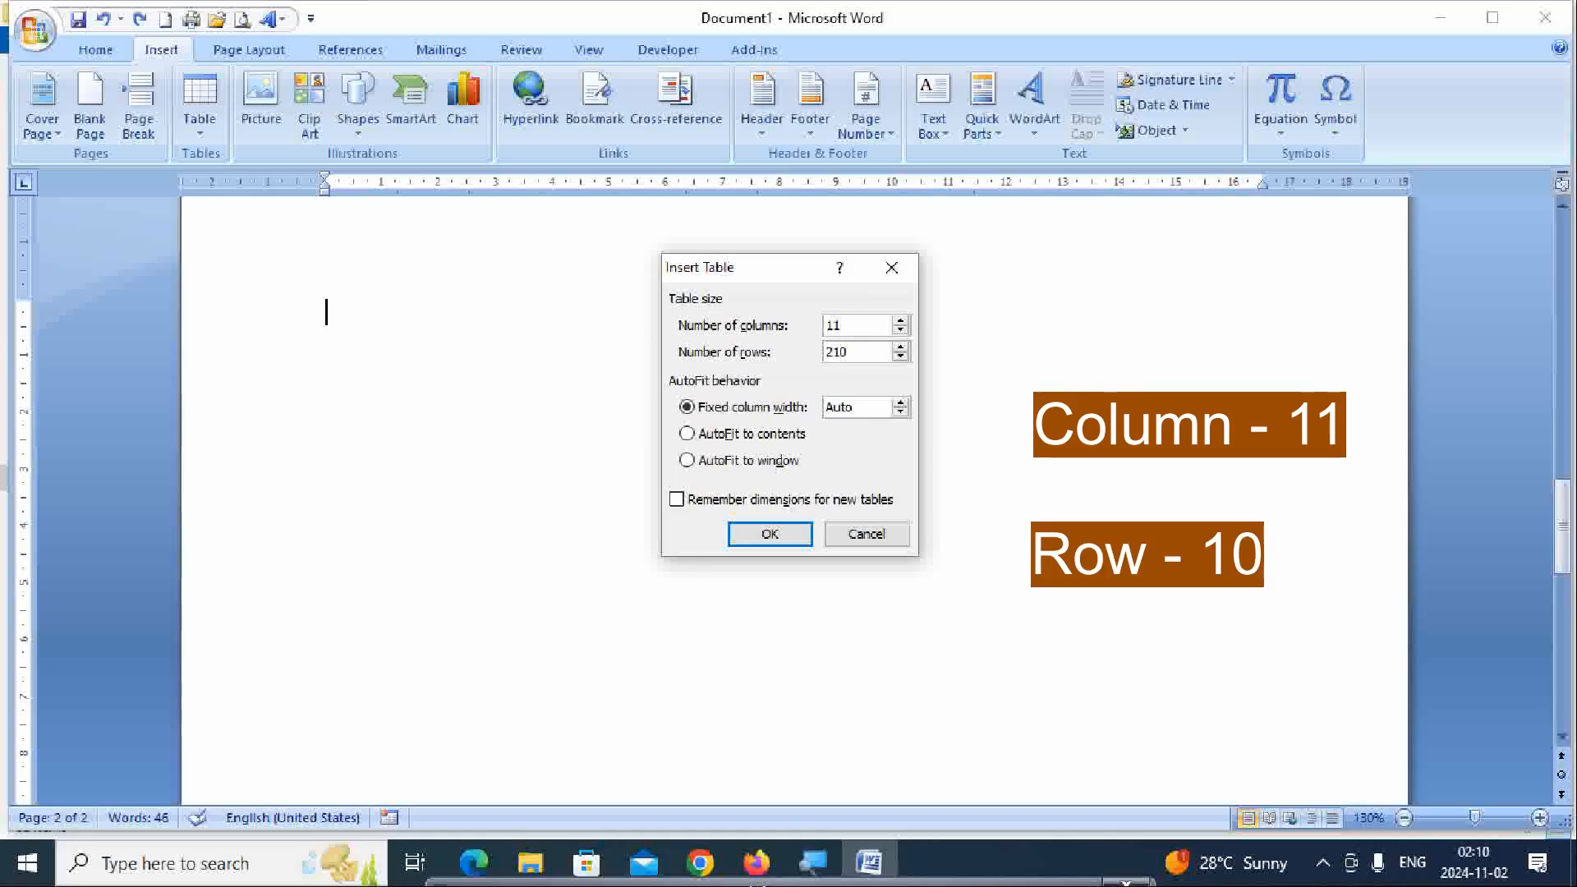
key(BackSpace)
key(BackSpace)
key(BackSpace)
text(10)
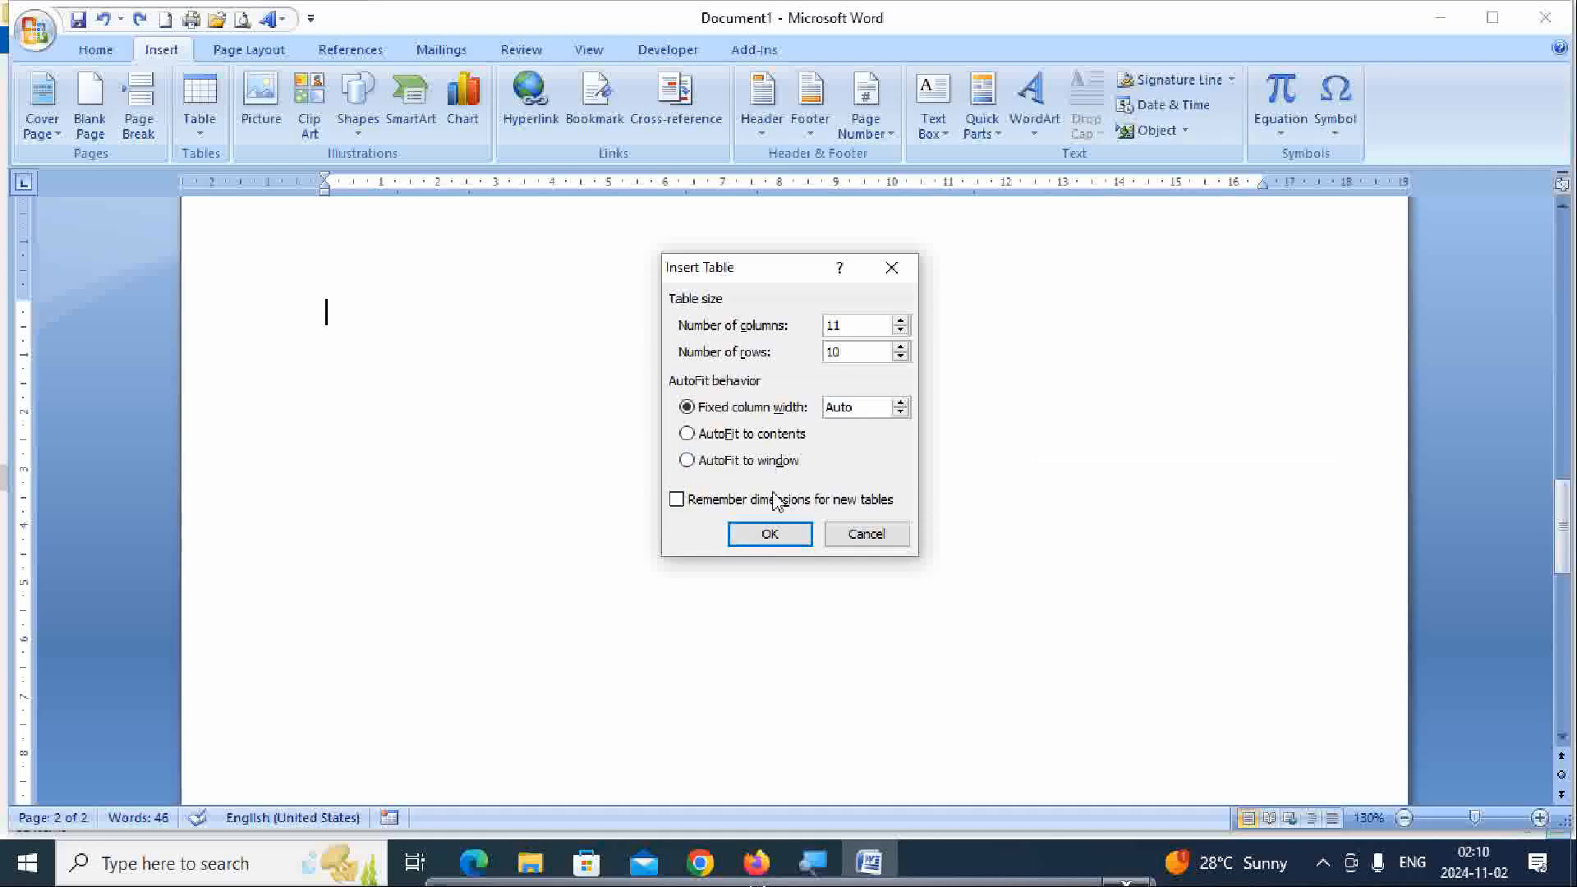
click(766, 536)
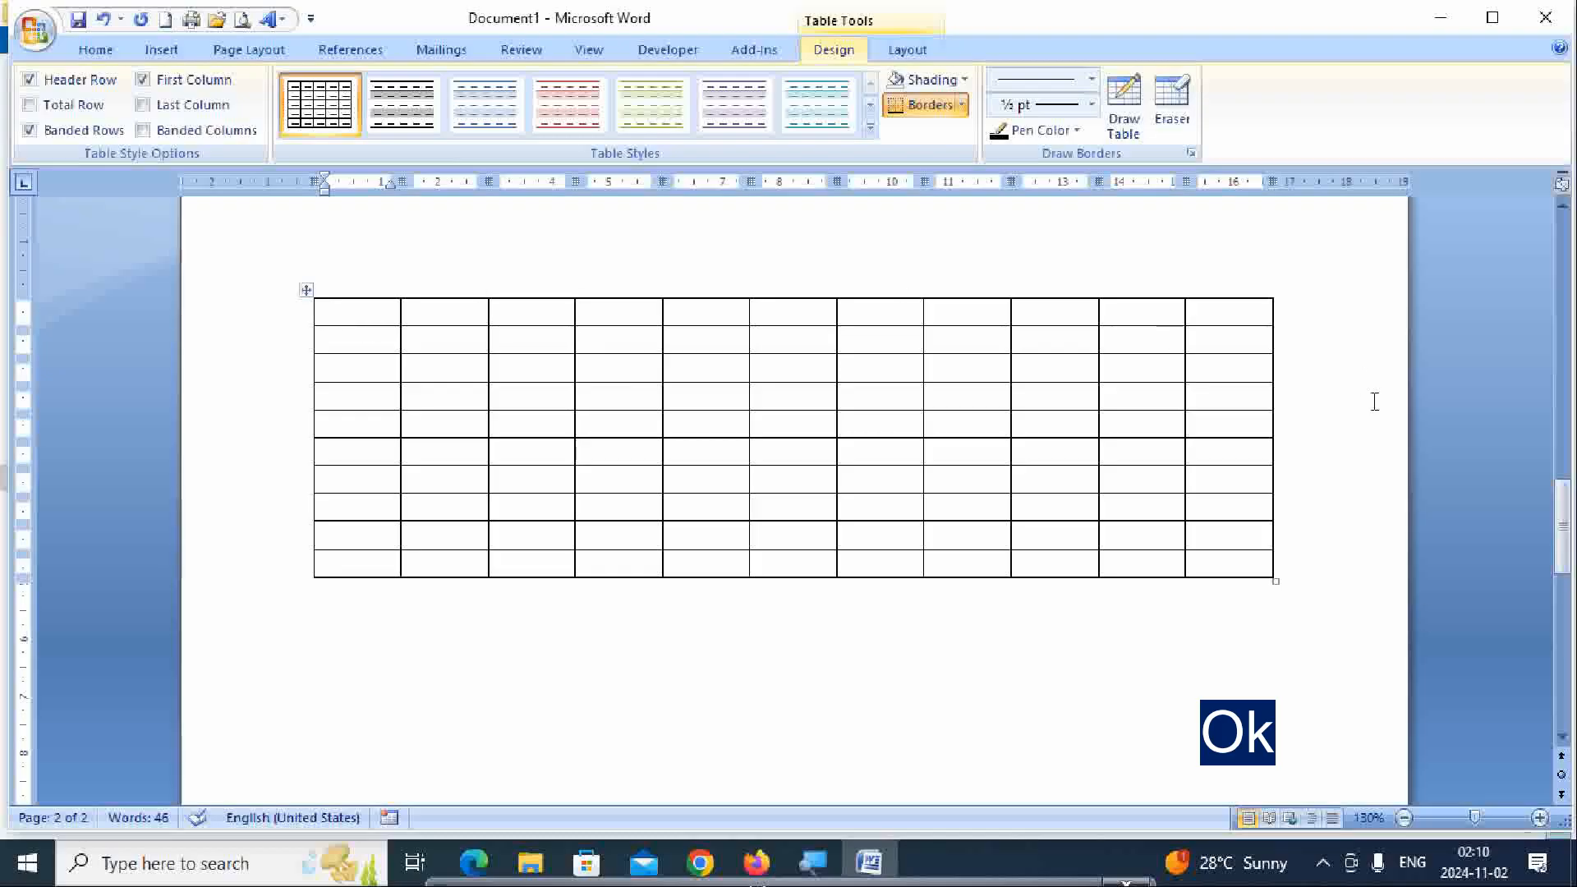
Draw an extra full-width row beneath the table and split it with a vertical line aligned to the first column's edge
click(161, 49)
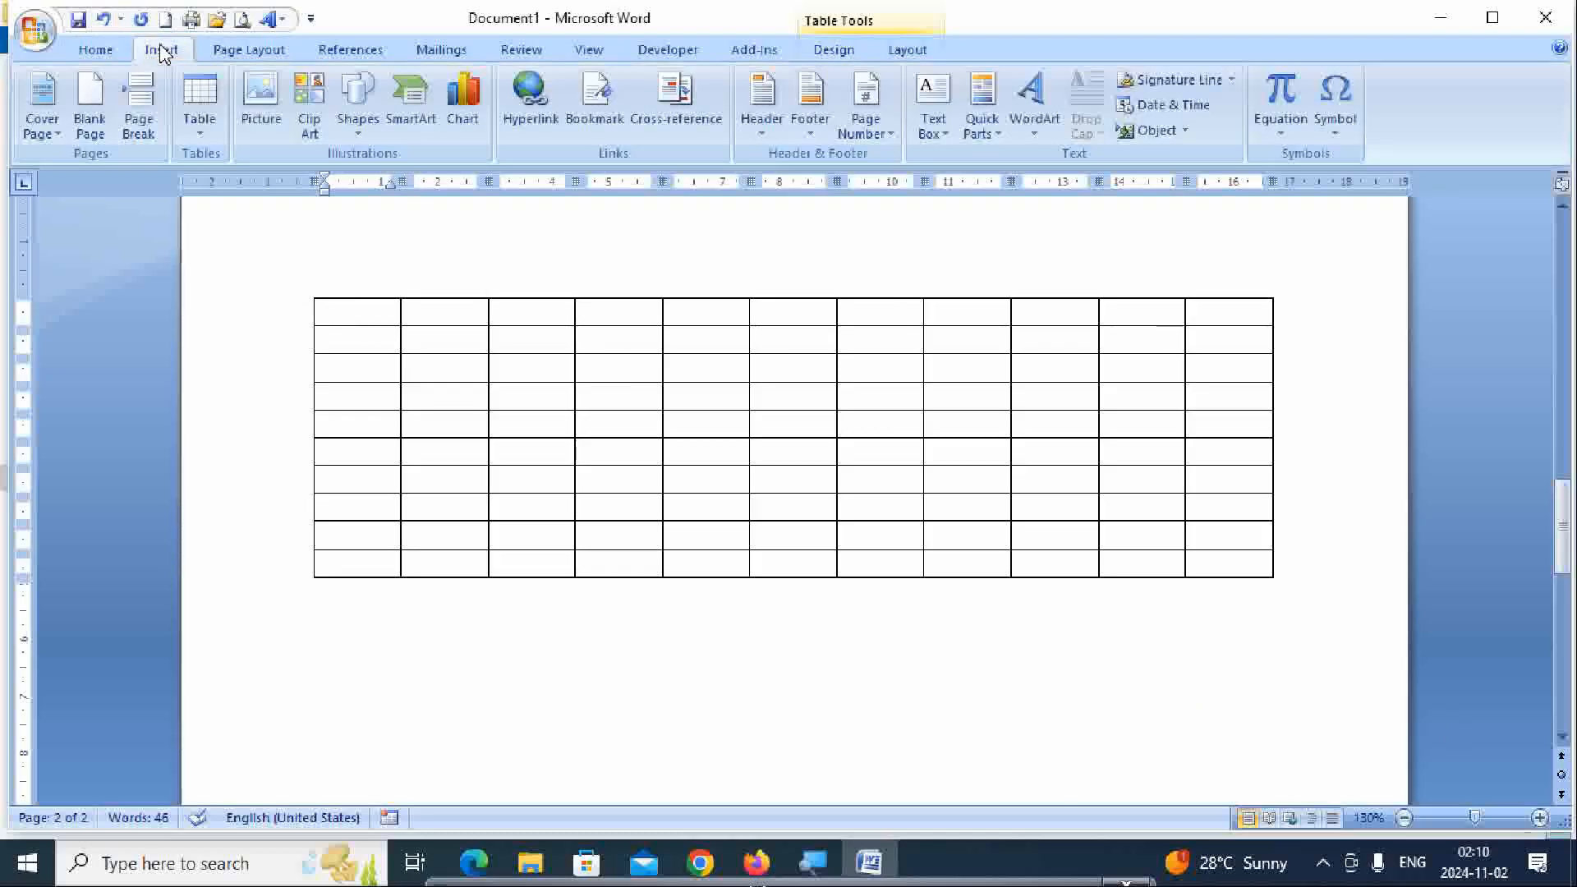
click(199, 131)
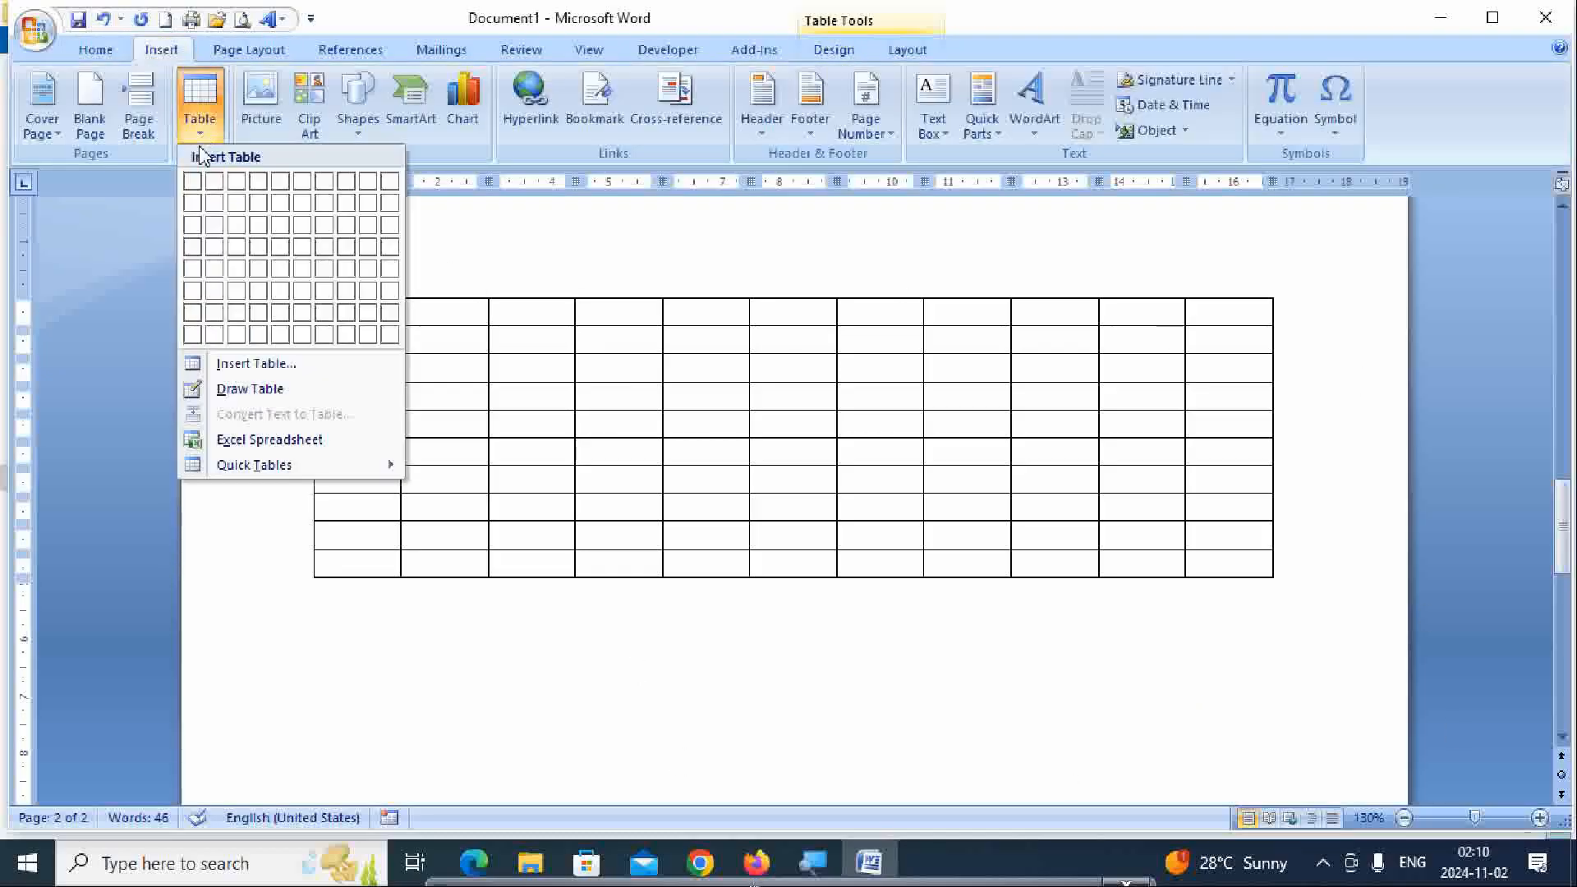
click(250, 389)
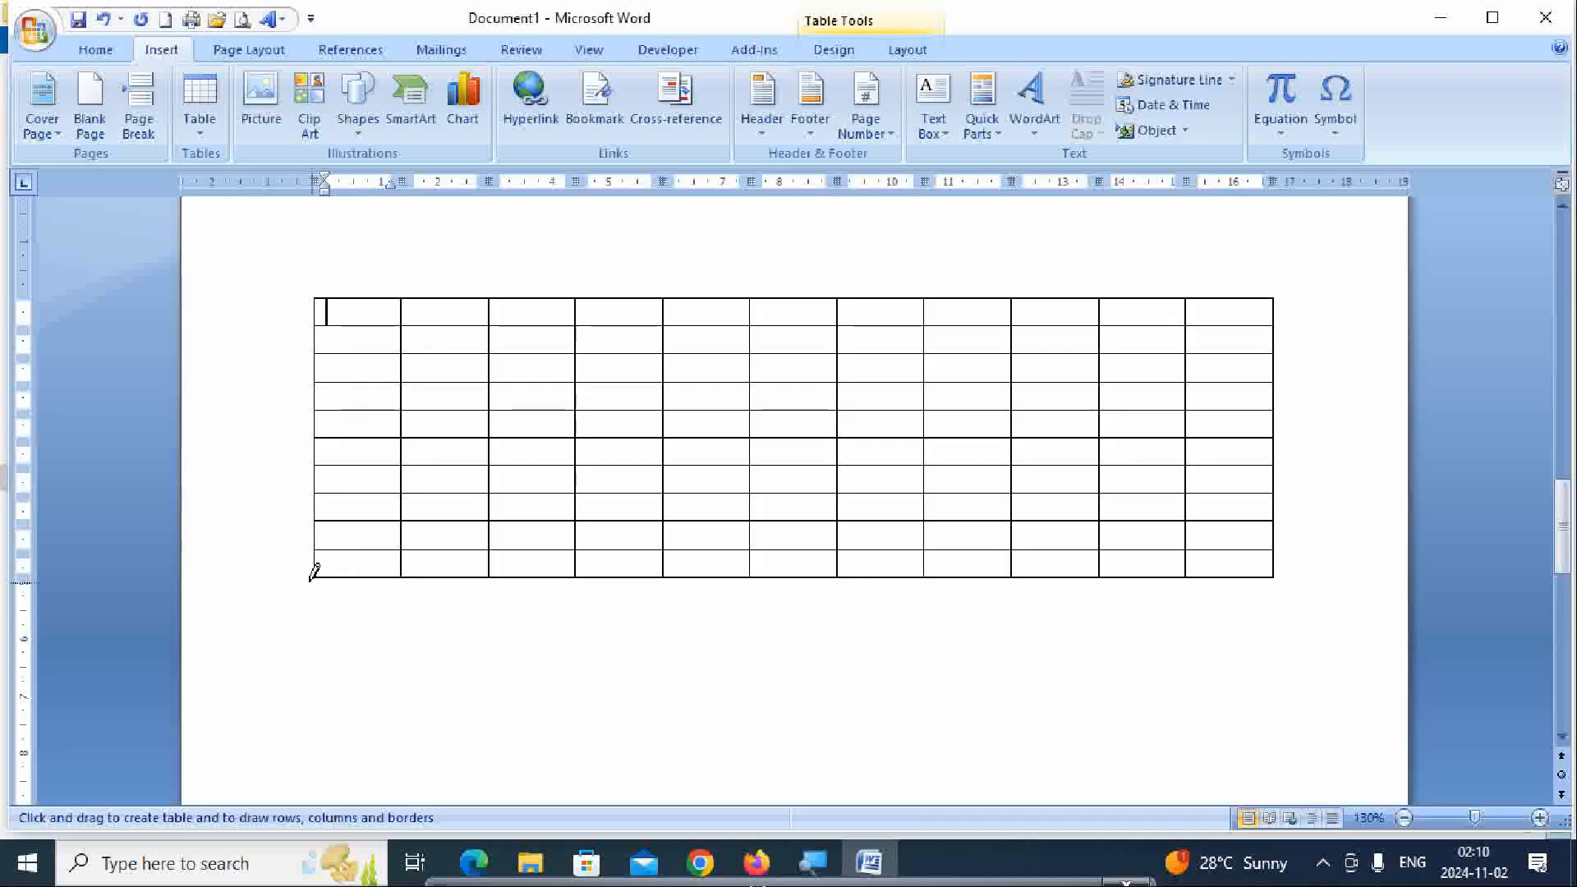
mouse_move(321, 567)
mouse_down()
mouse_move(510, 627)
mouse_move(1153, 576)
mouse_move(1240, 609)
mouse_move(1287, 608)
mouse_move(1274, 602)
mouse_up()
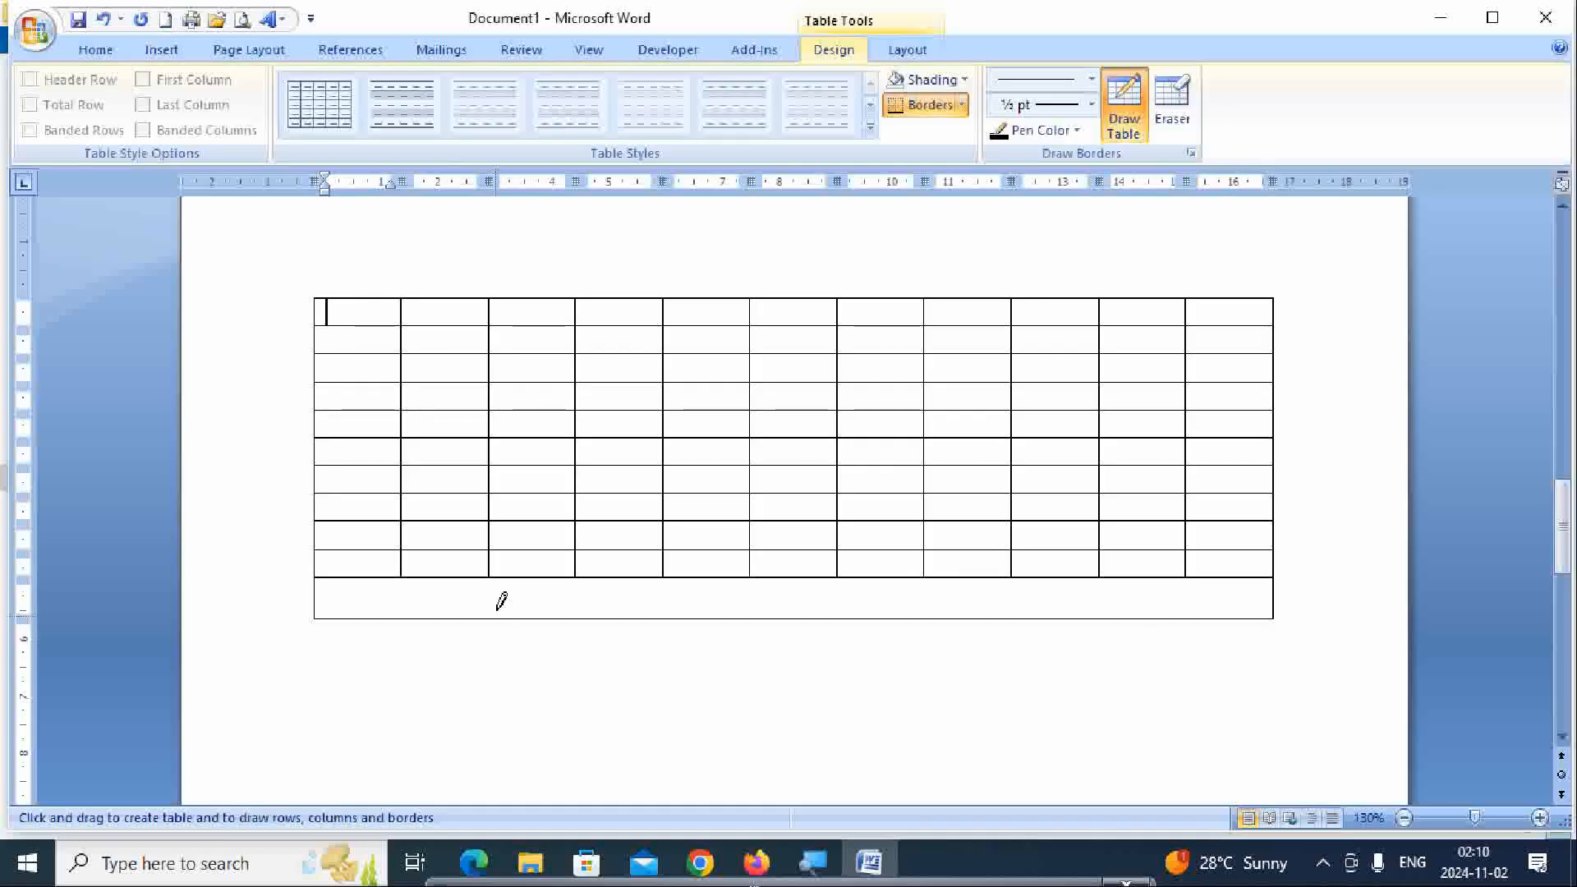
drag(404, 570, 395, 607)
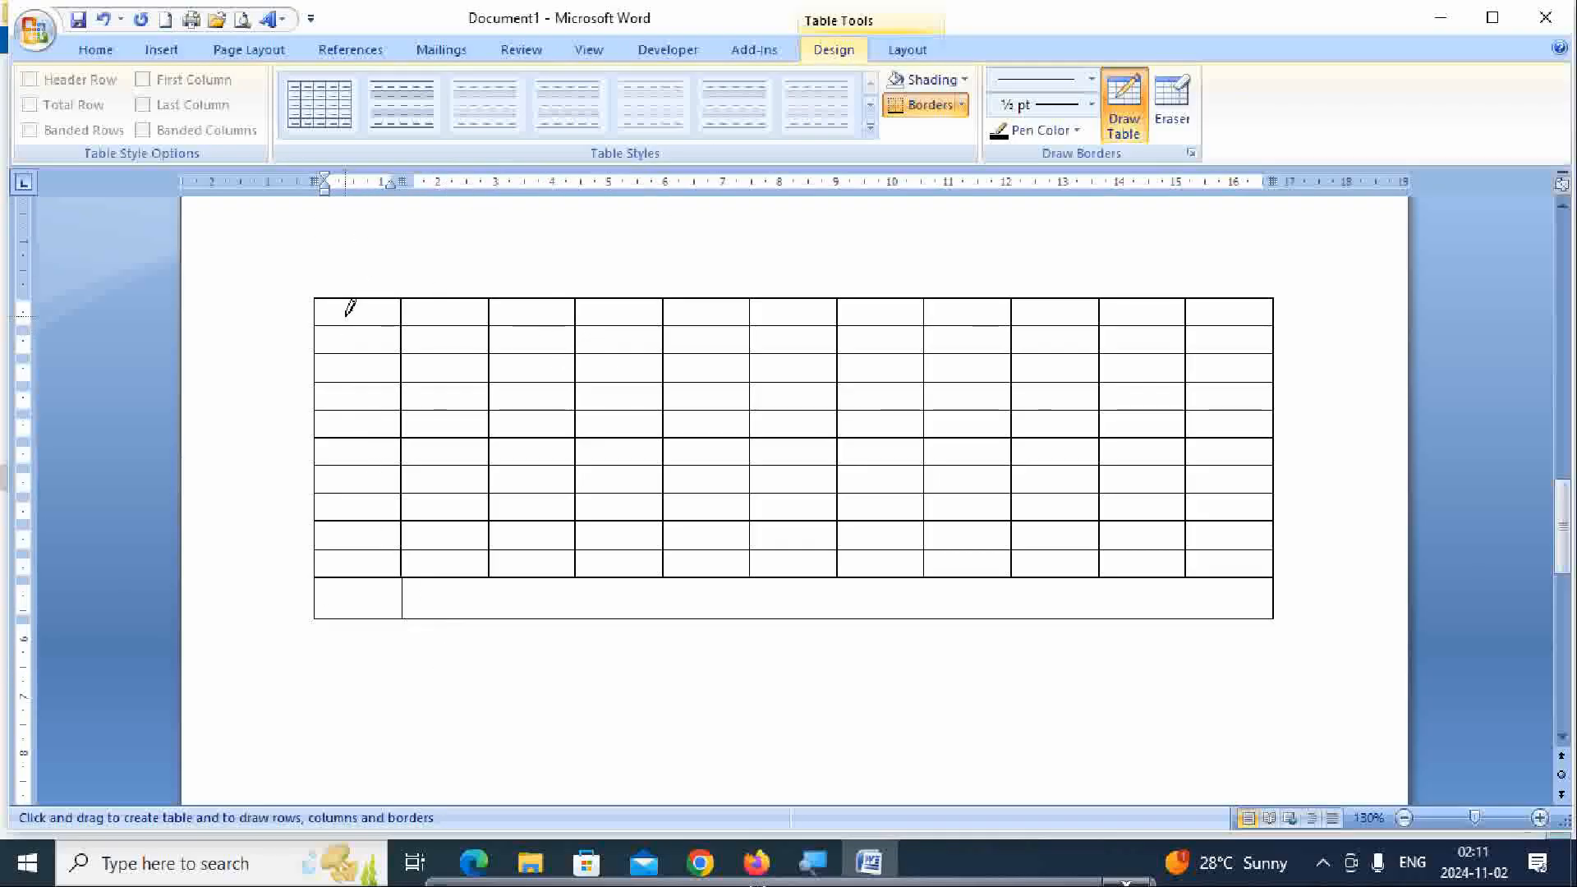
click(376, 337)
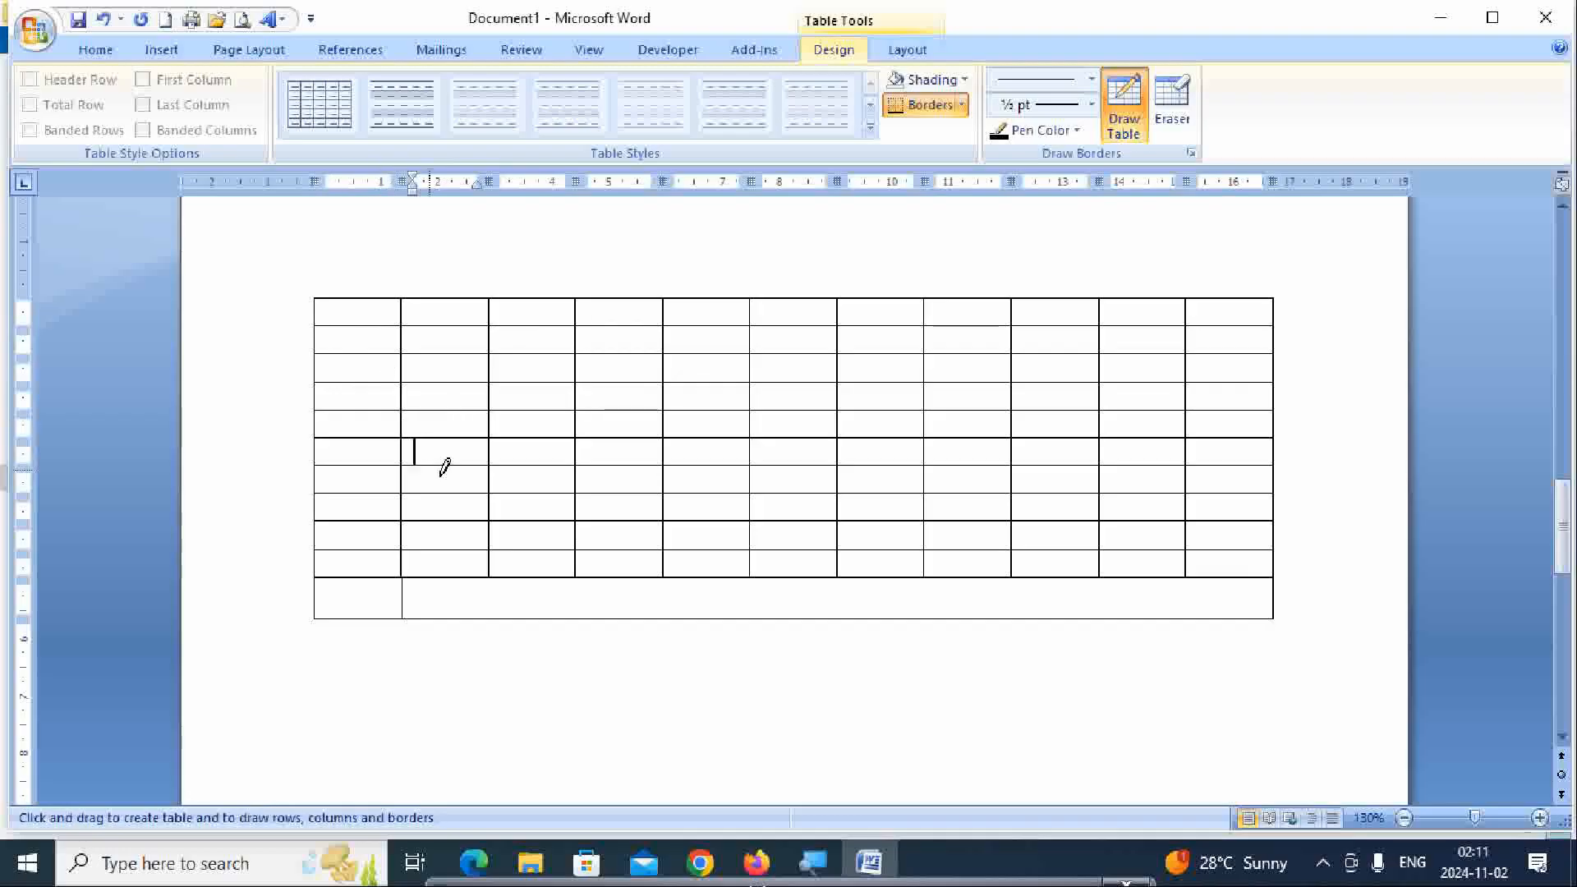
drag(498, 618, 496, 620)
drag(485, 441, 403, 436)
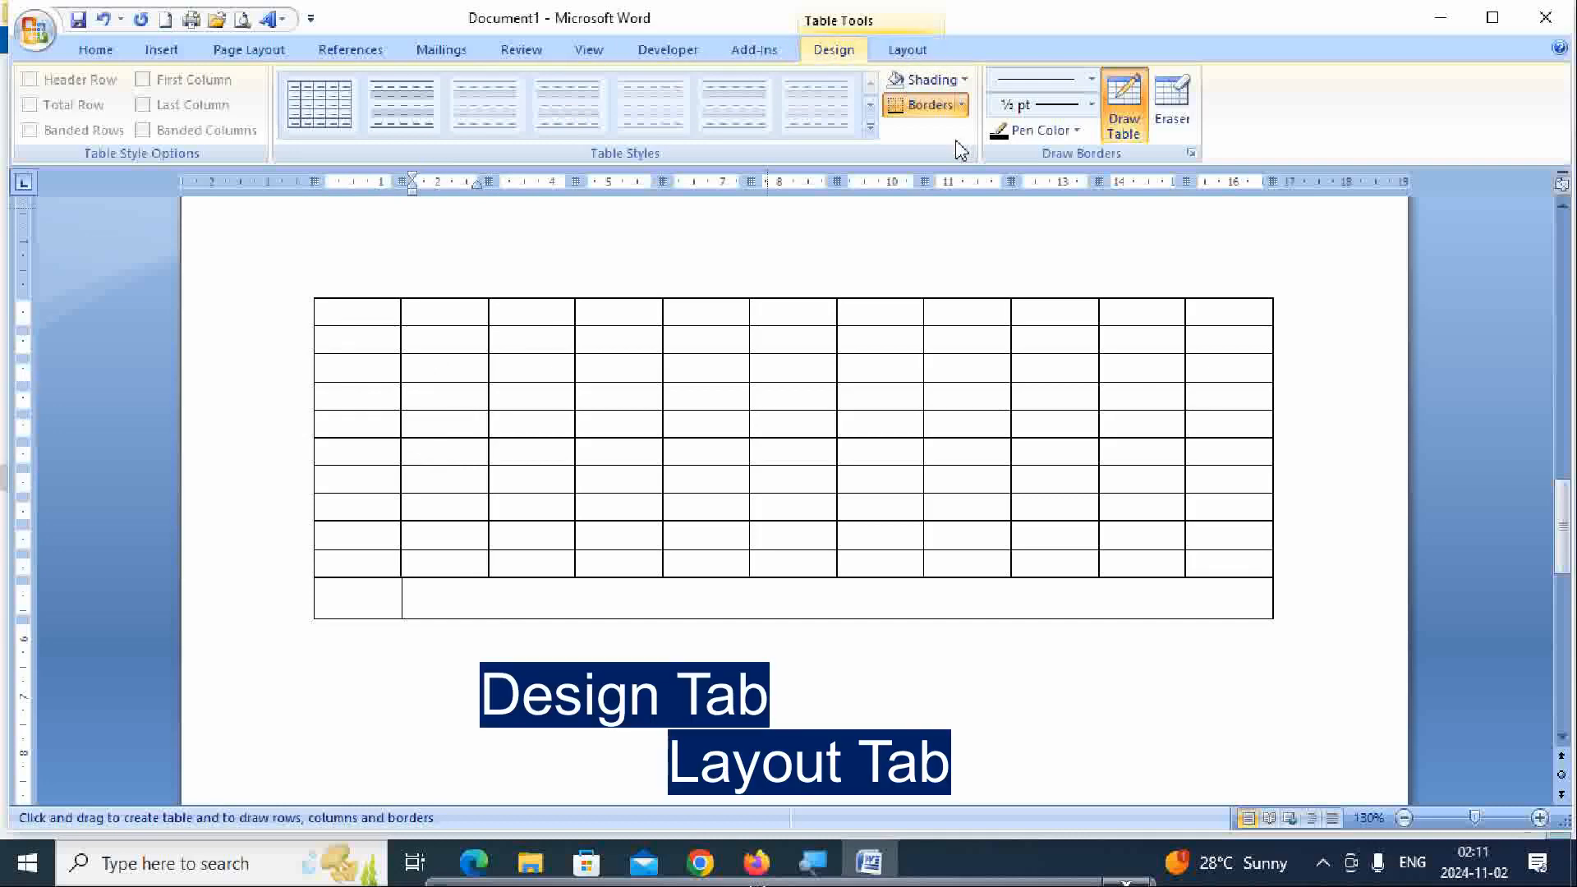
click(1123, 106)
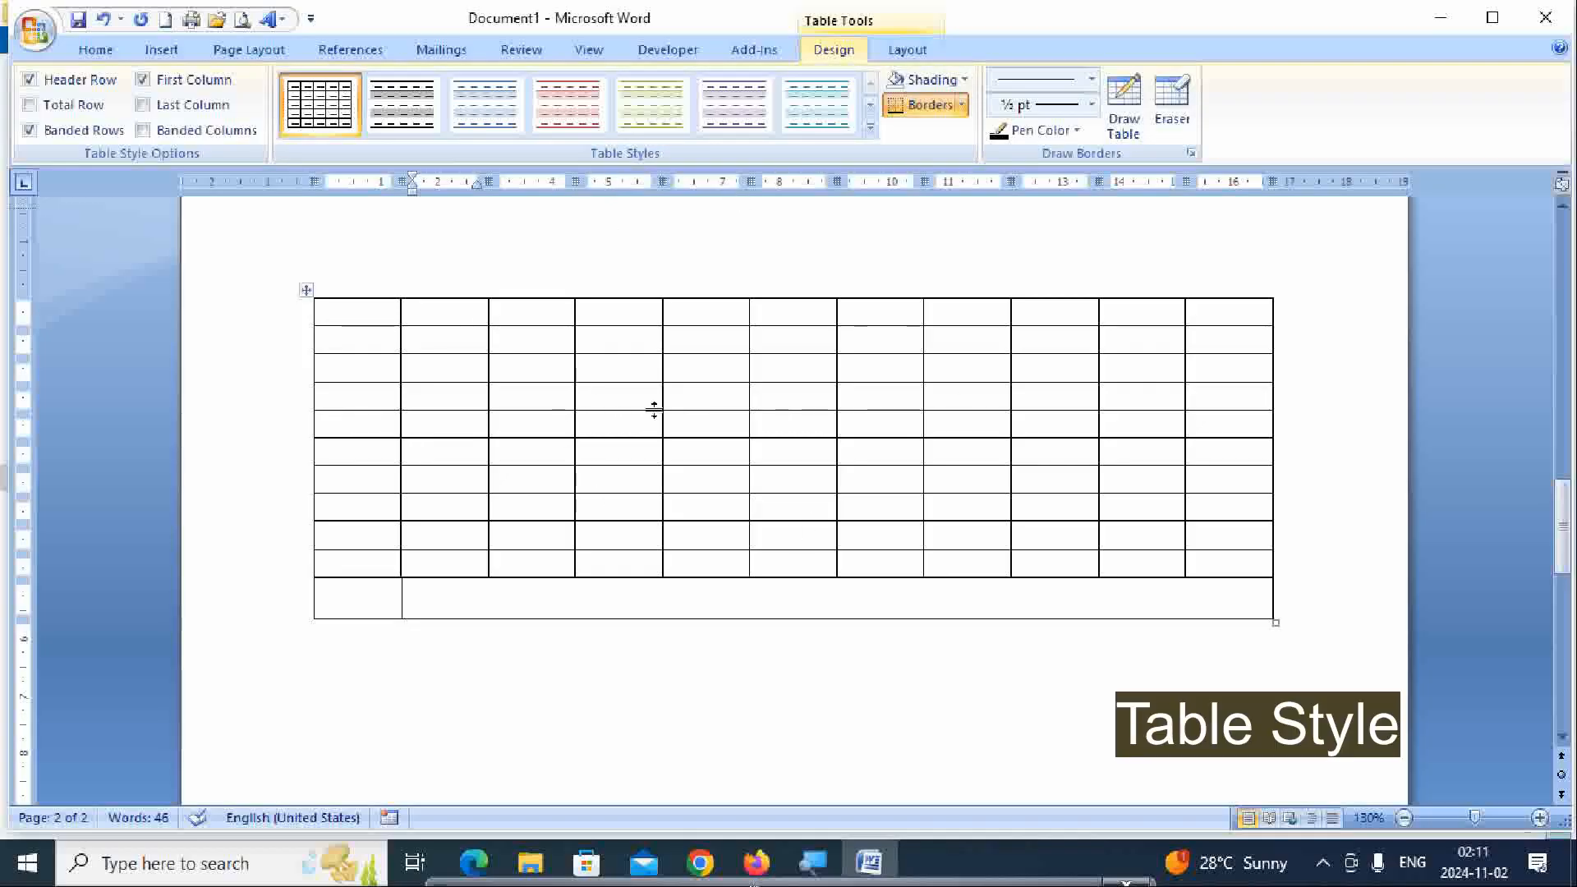
Preview the built-in table styles on the table and close the gallery without applying one
click(390, 321)
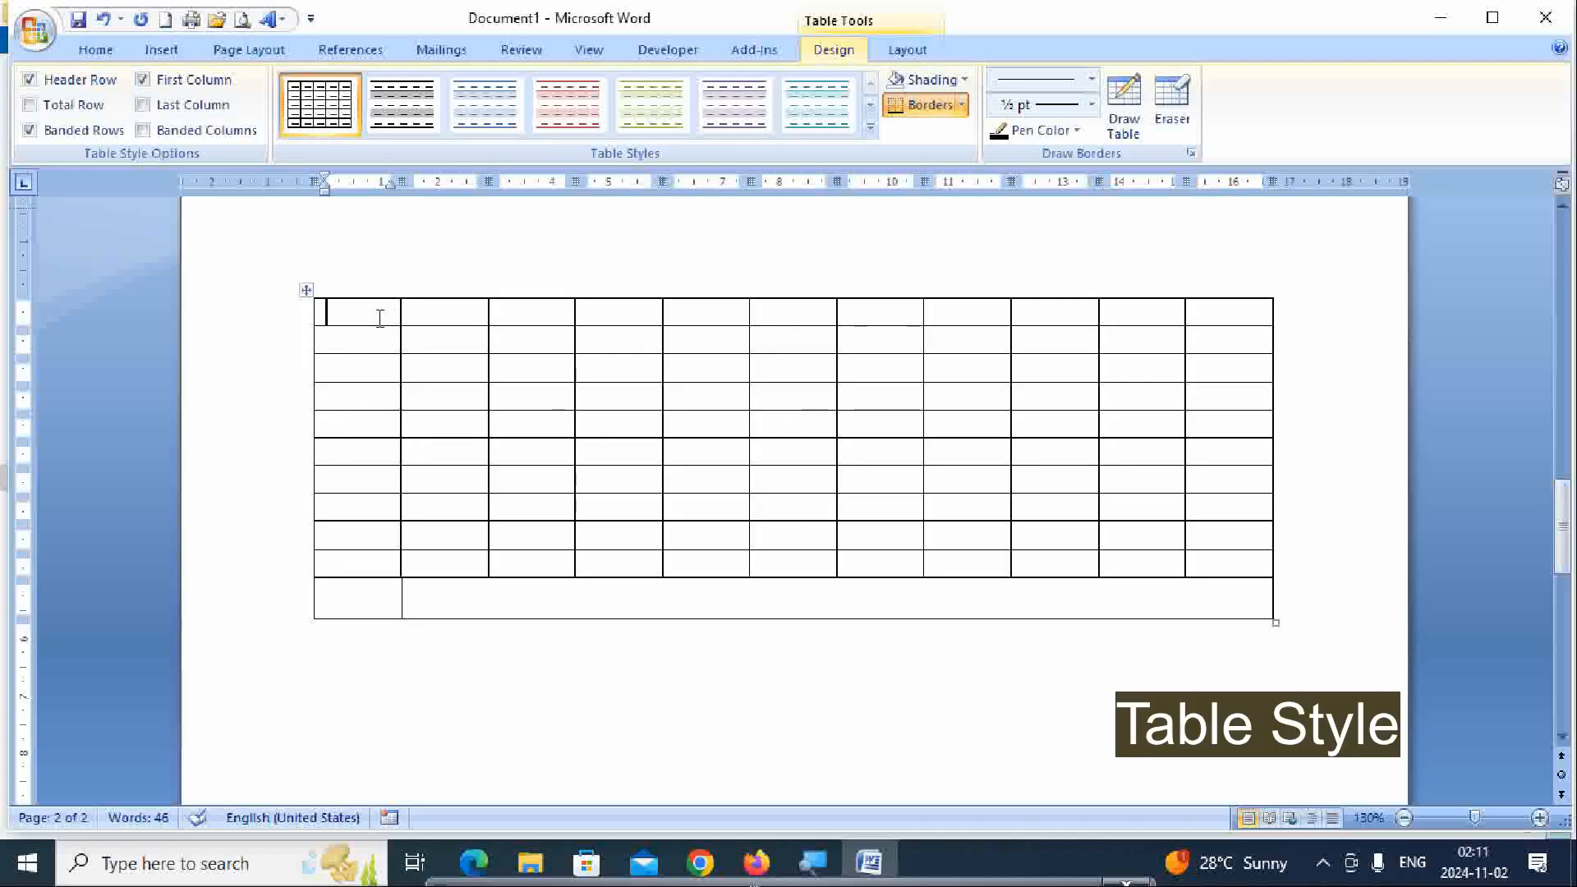
click(871, 131)
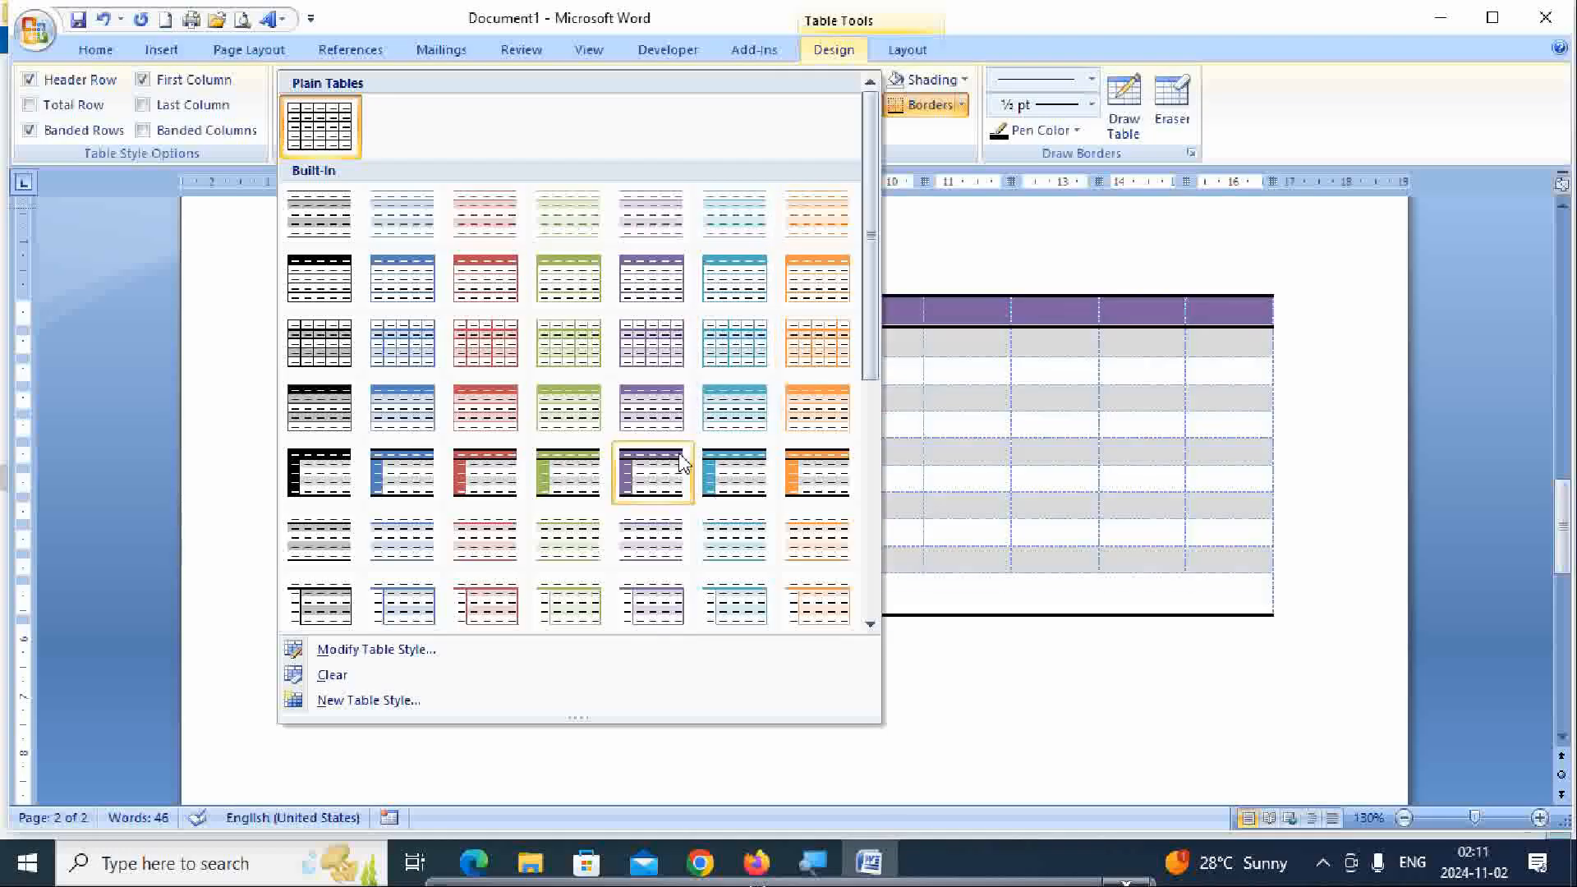
scroll(690, 460, down, 3)
scroll(688, 528, down, 4)
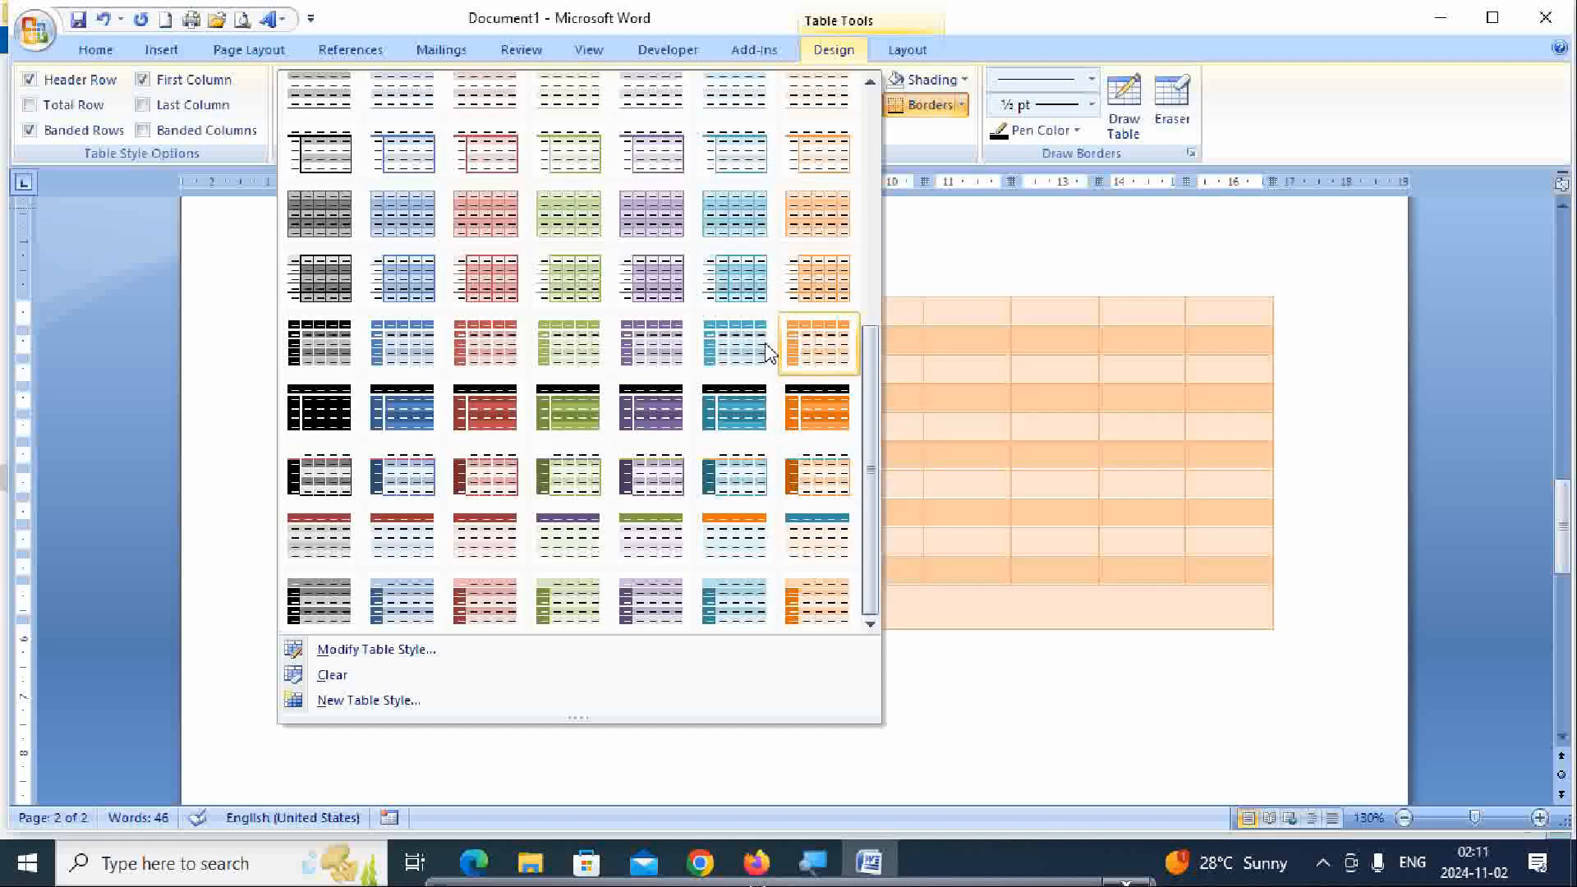
click(924, 737)
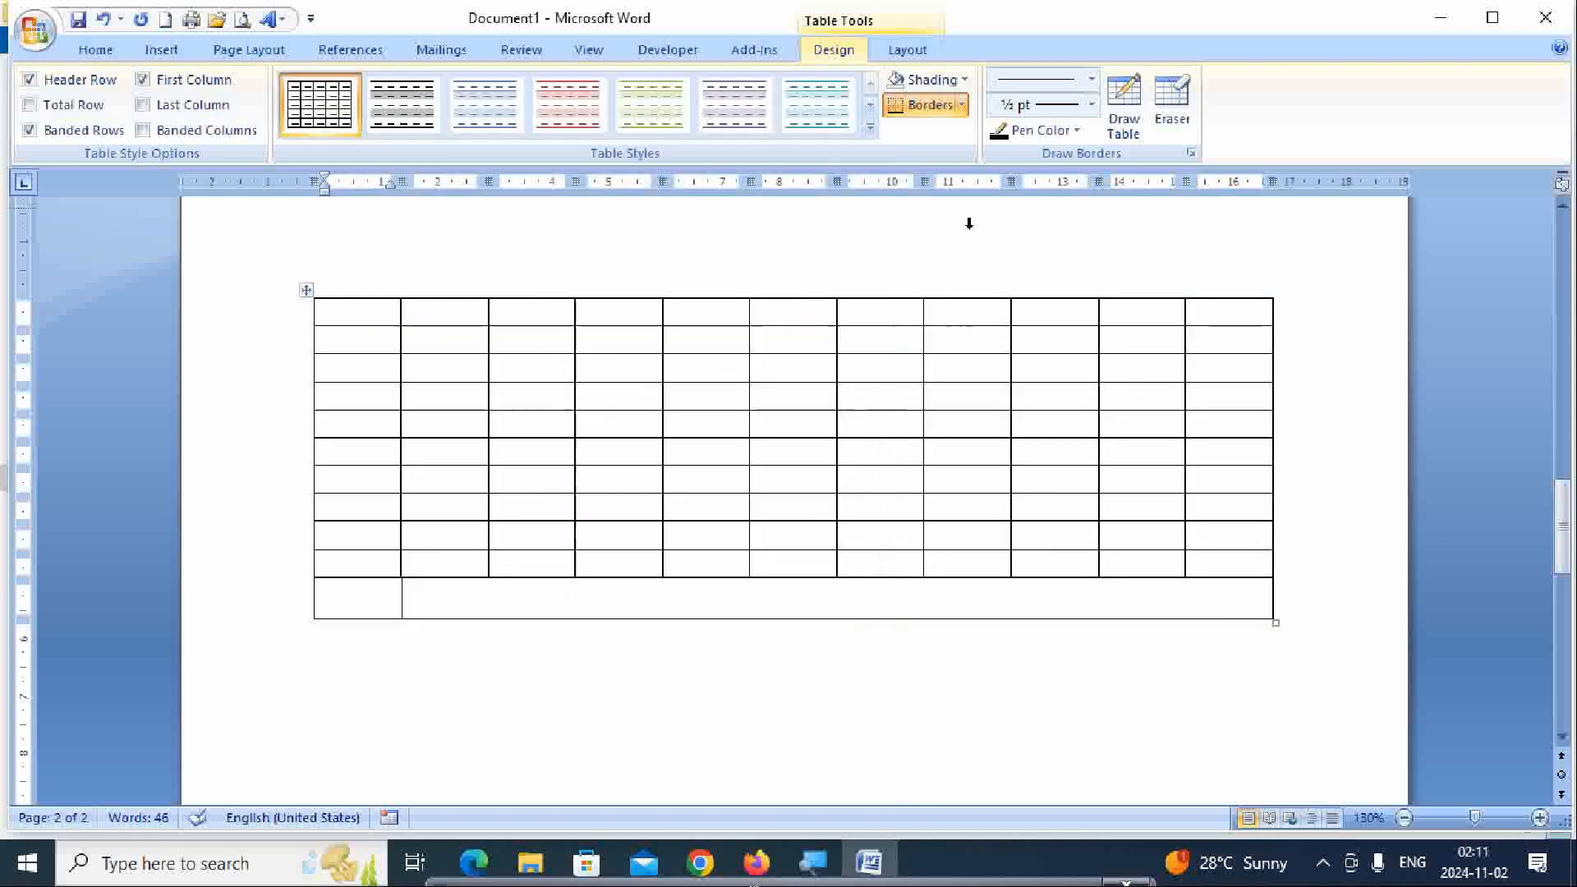
Preview the shading colours on the table's first cell without applying one
click(967, 81)
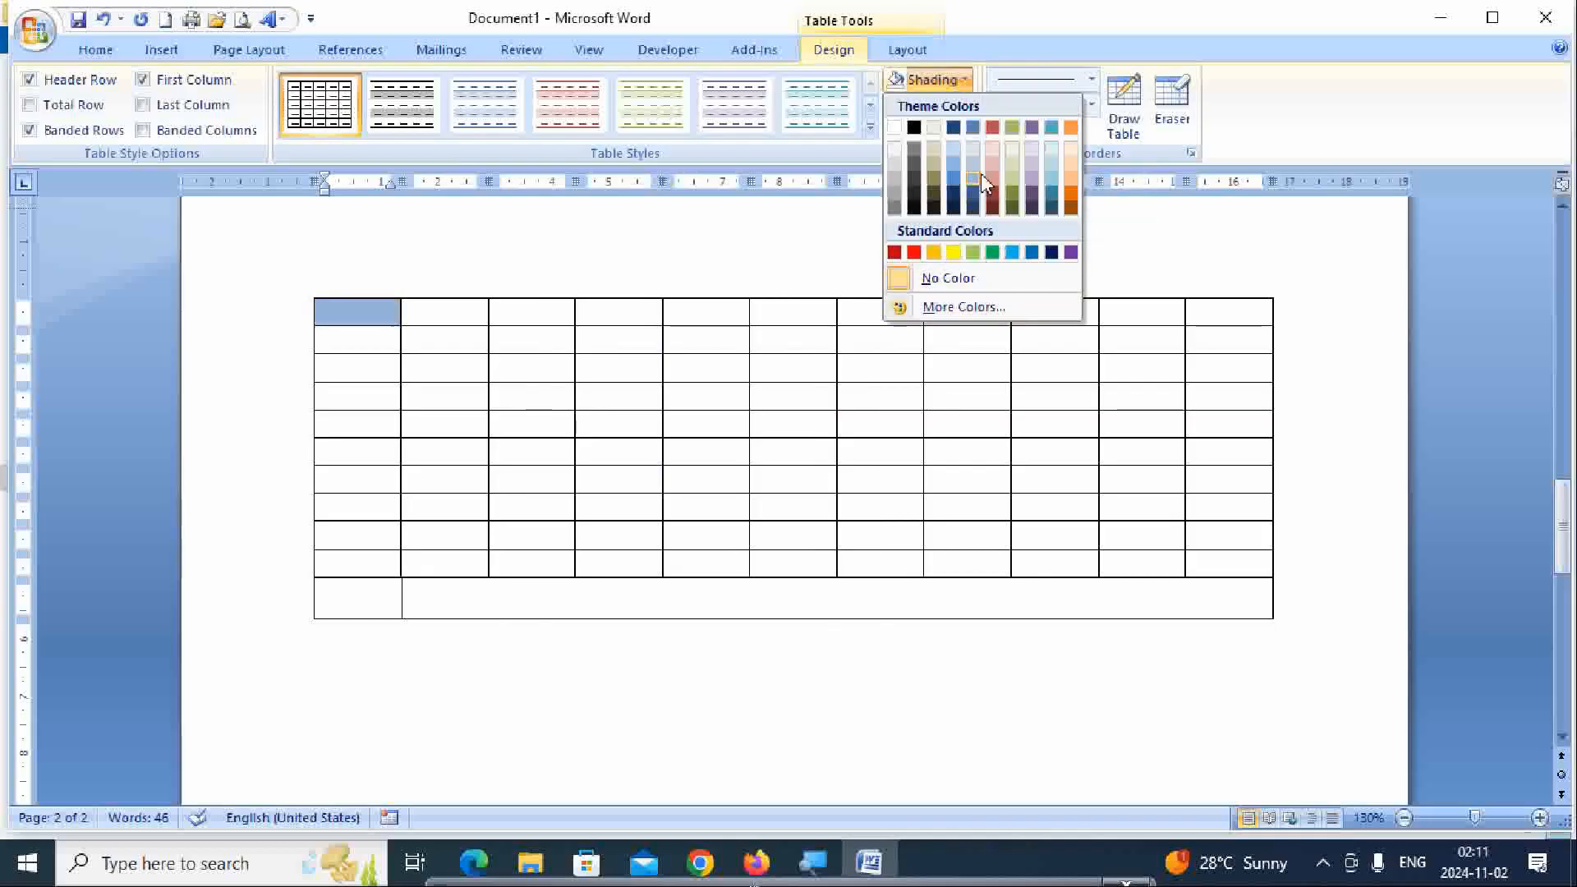
click(362, 327)
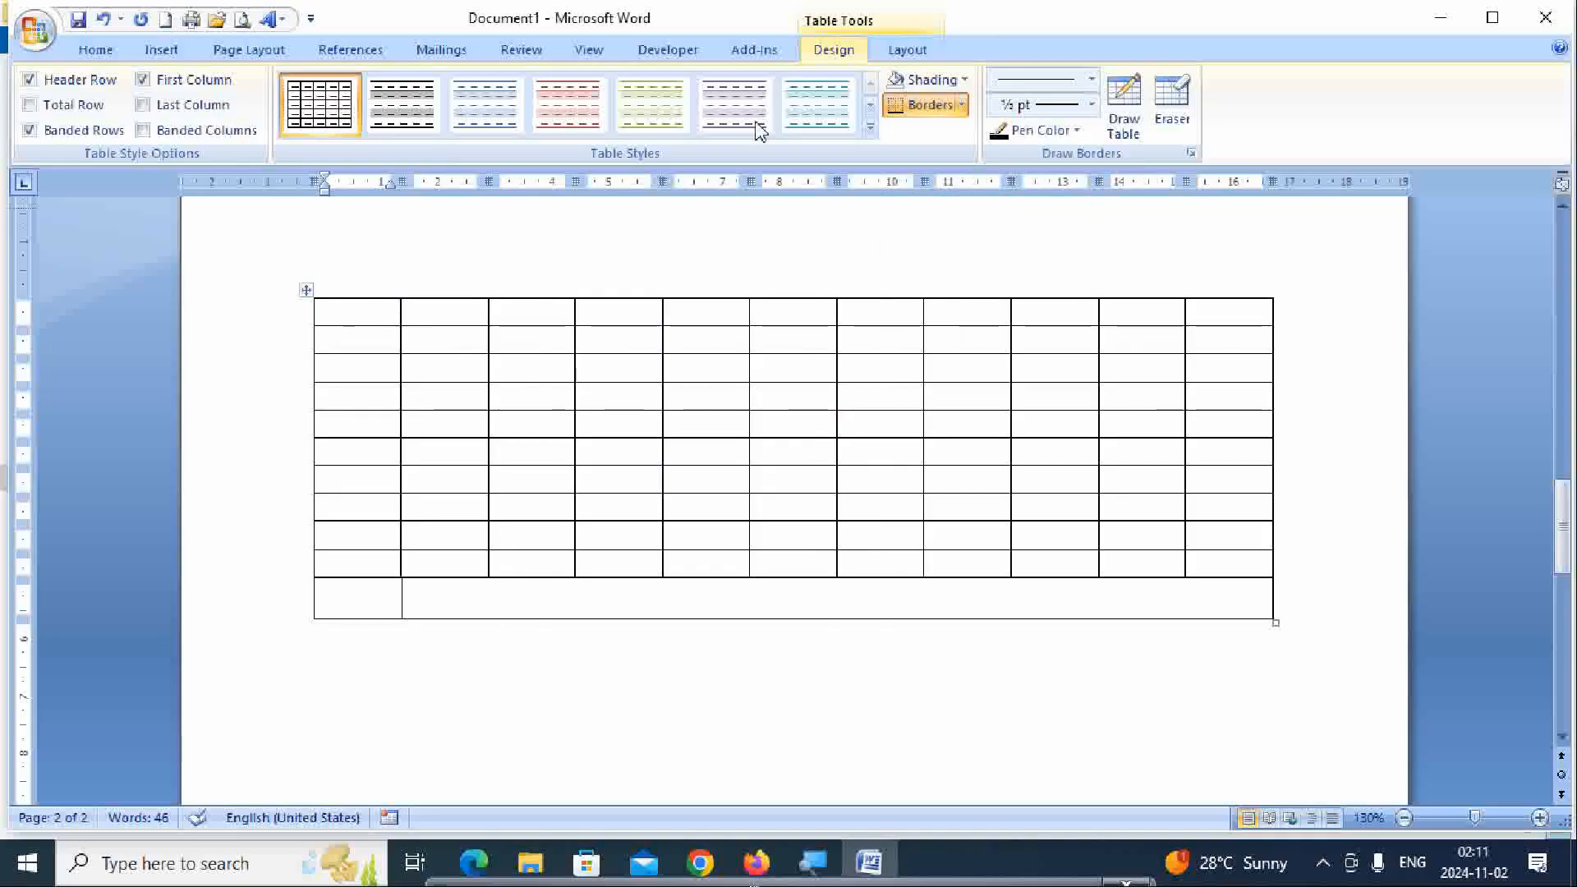
click(961, 82)
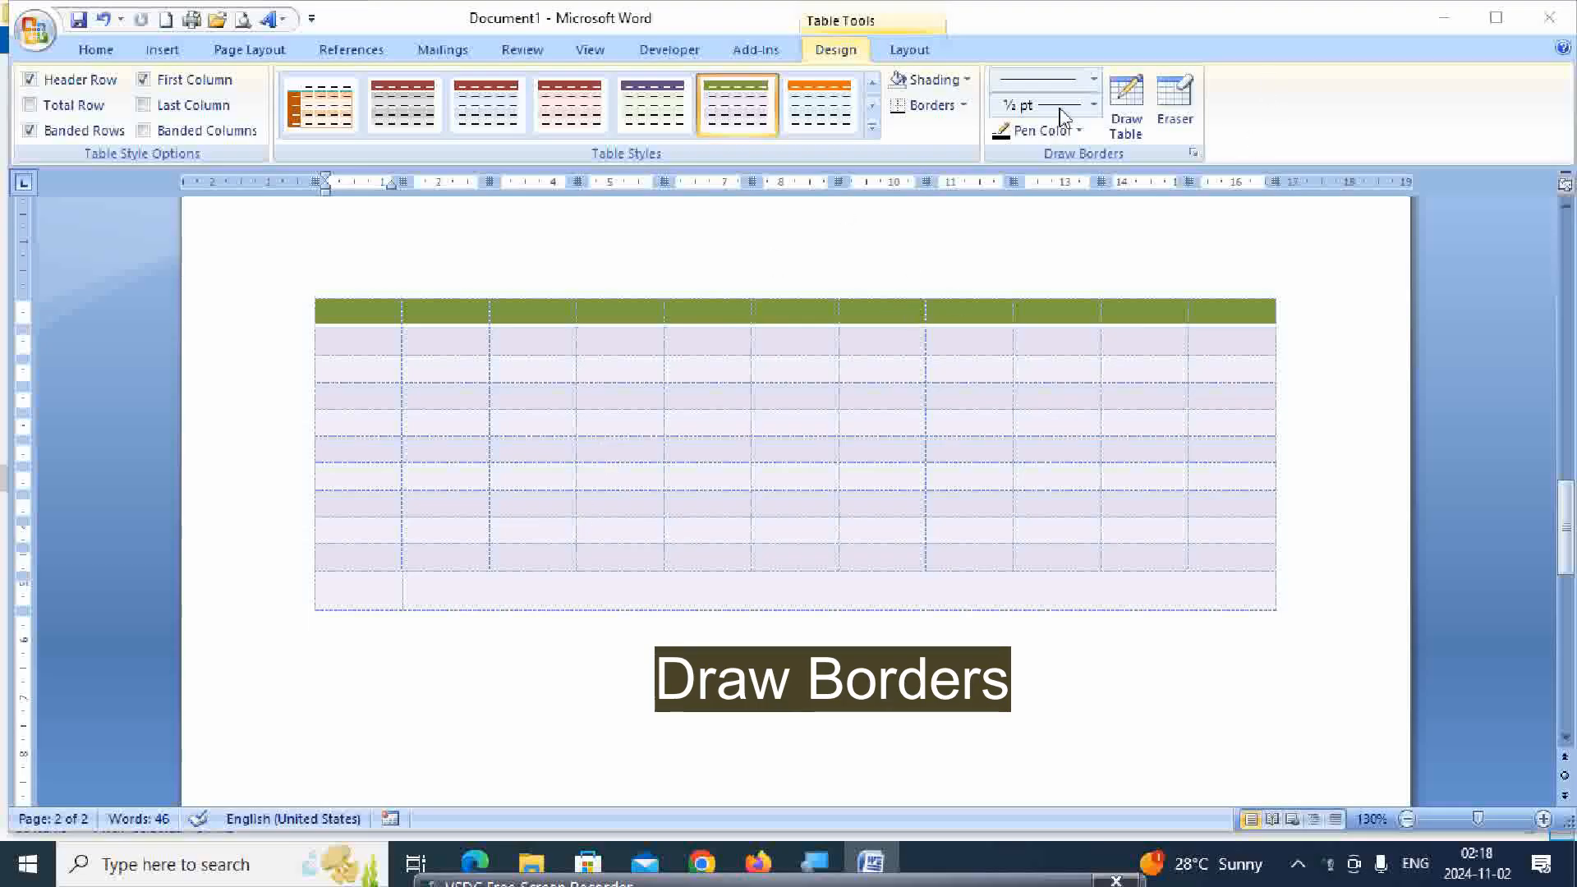
Draw a red 3 pt line with a thick-and-thin style along the table's top edge
click(1096, 82)
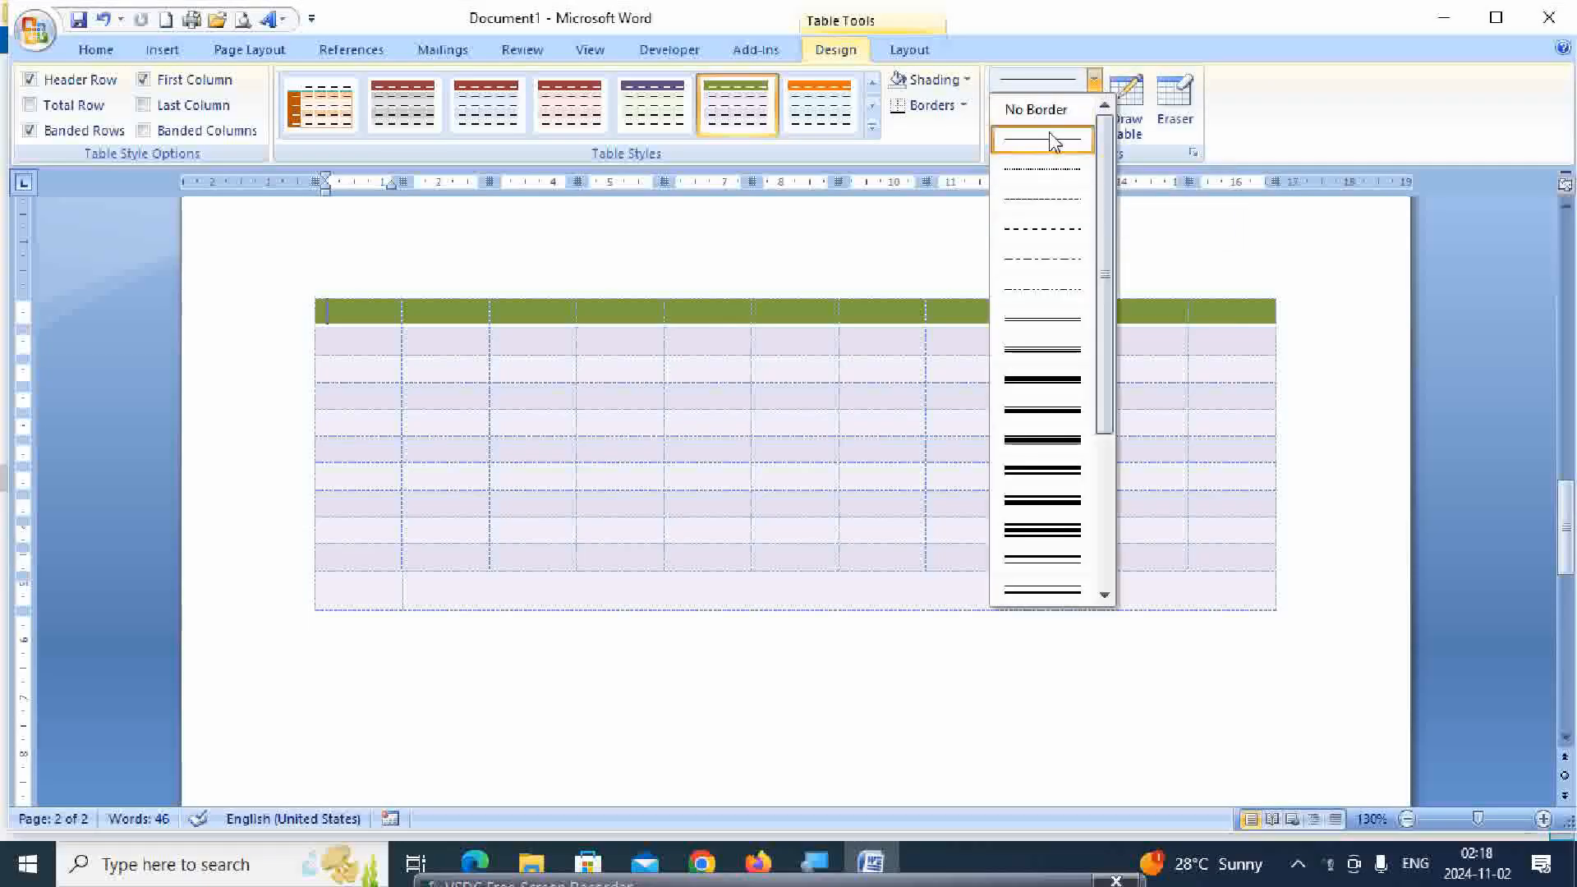
click(1044, 414)
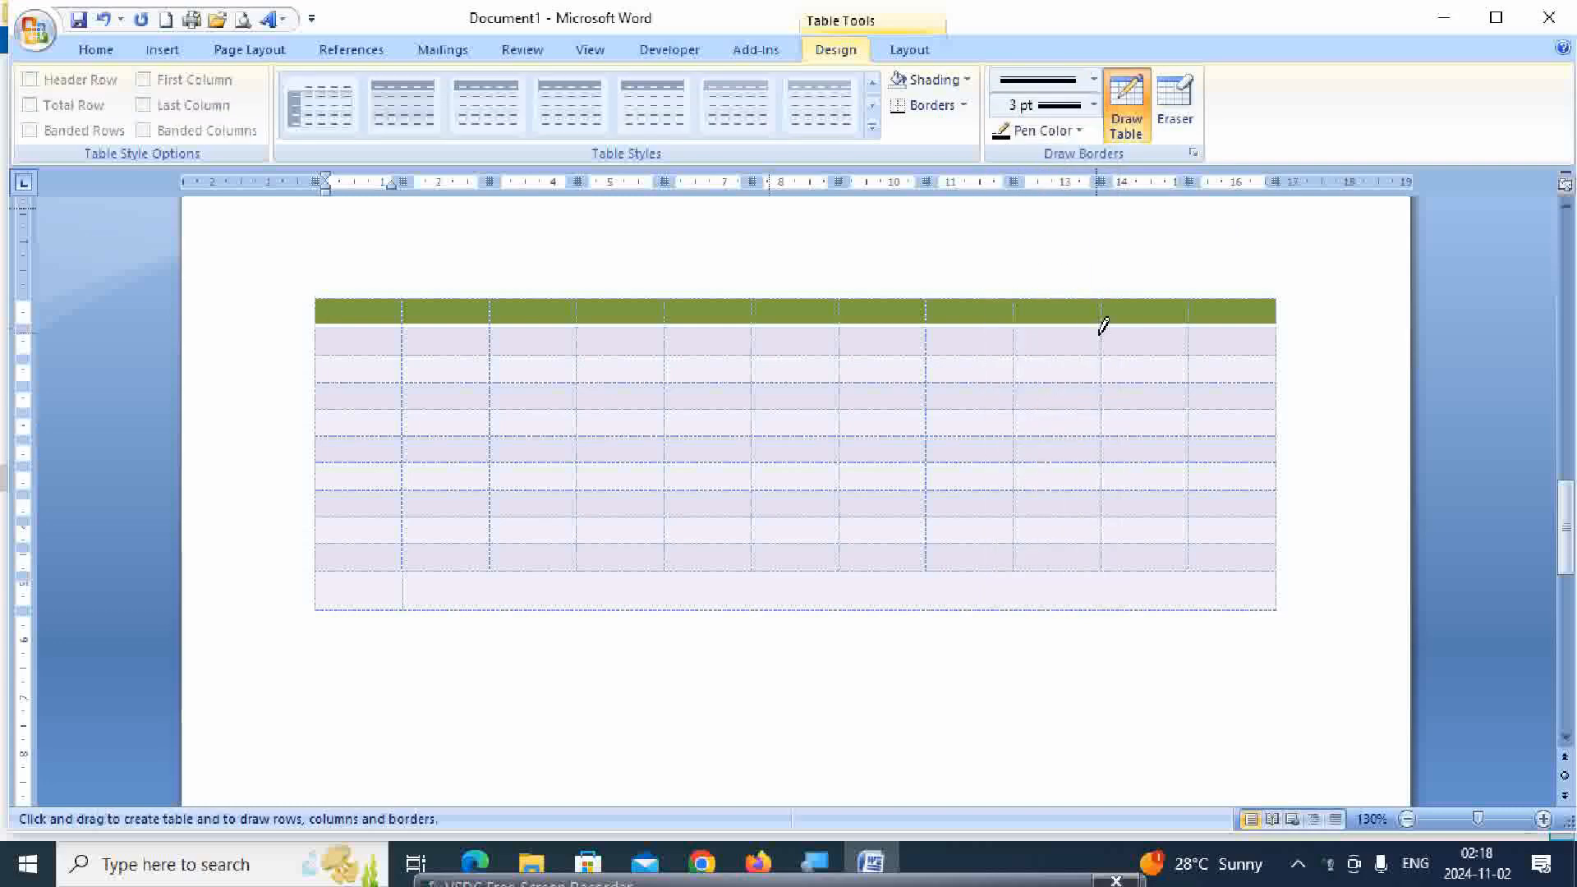
click(1079, 132)
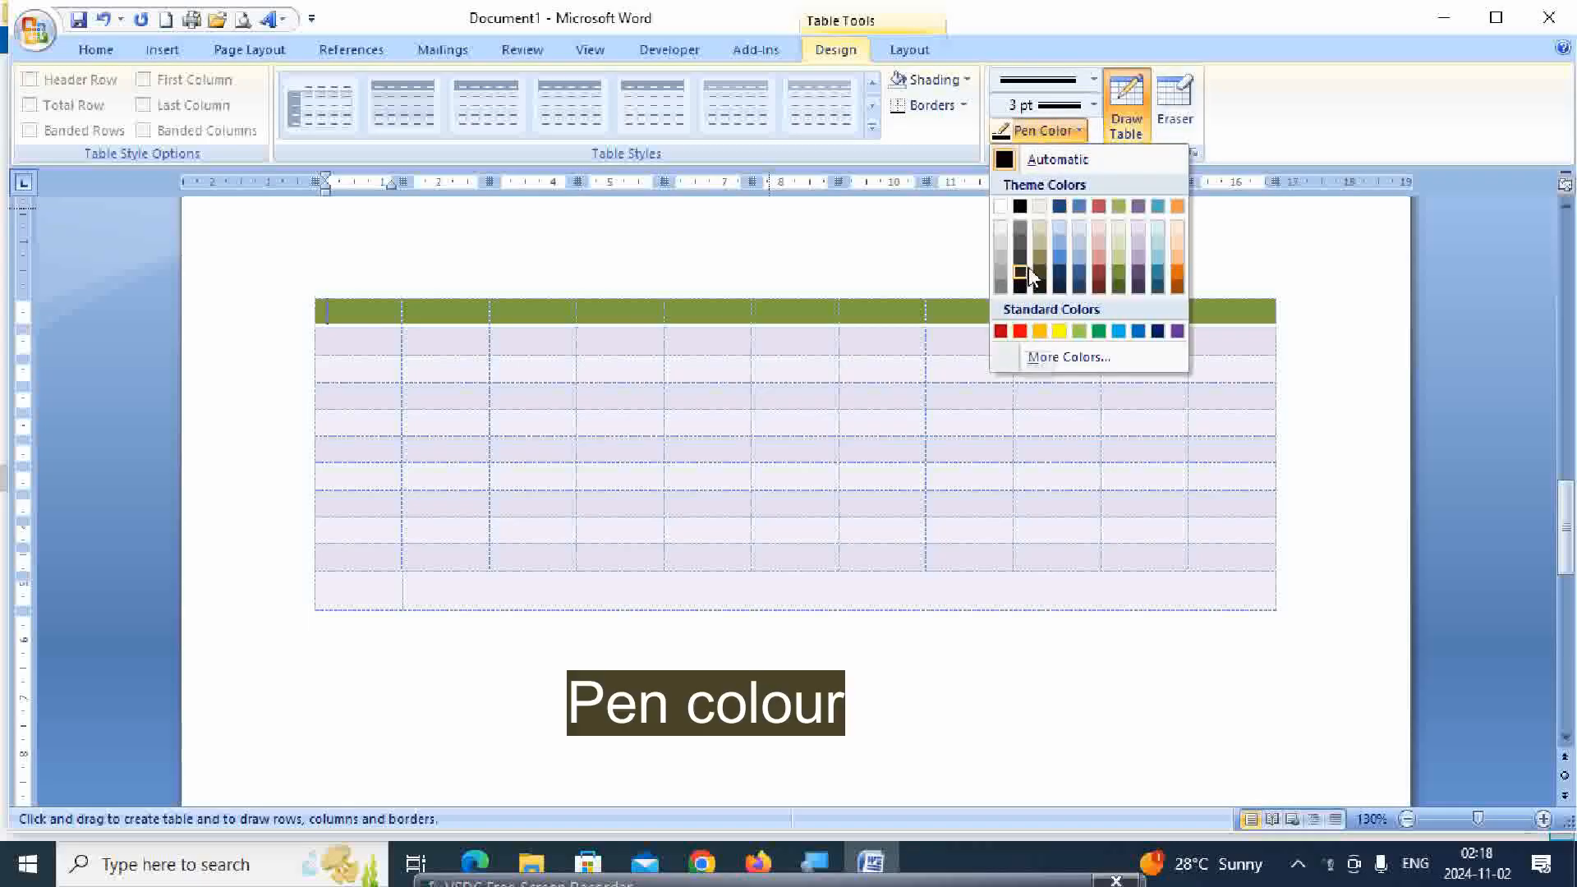
click(1020, 331)
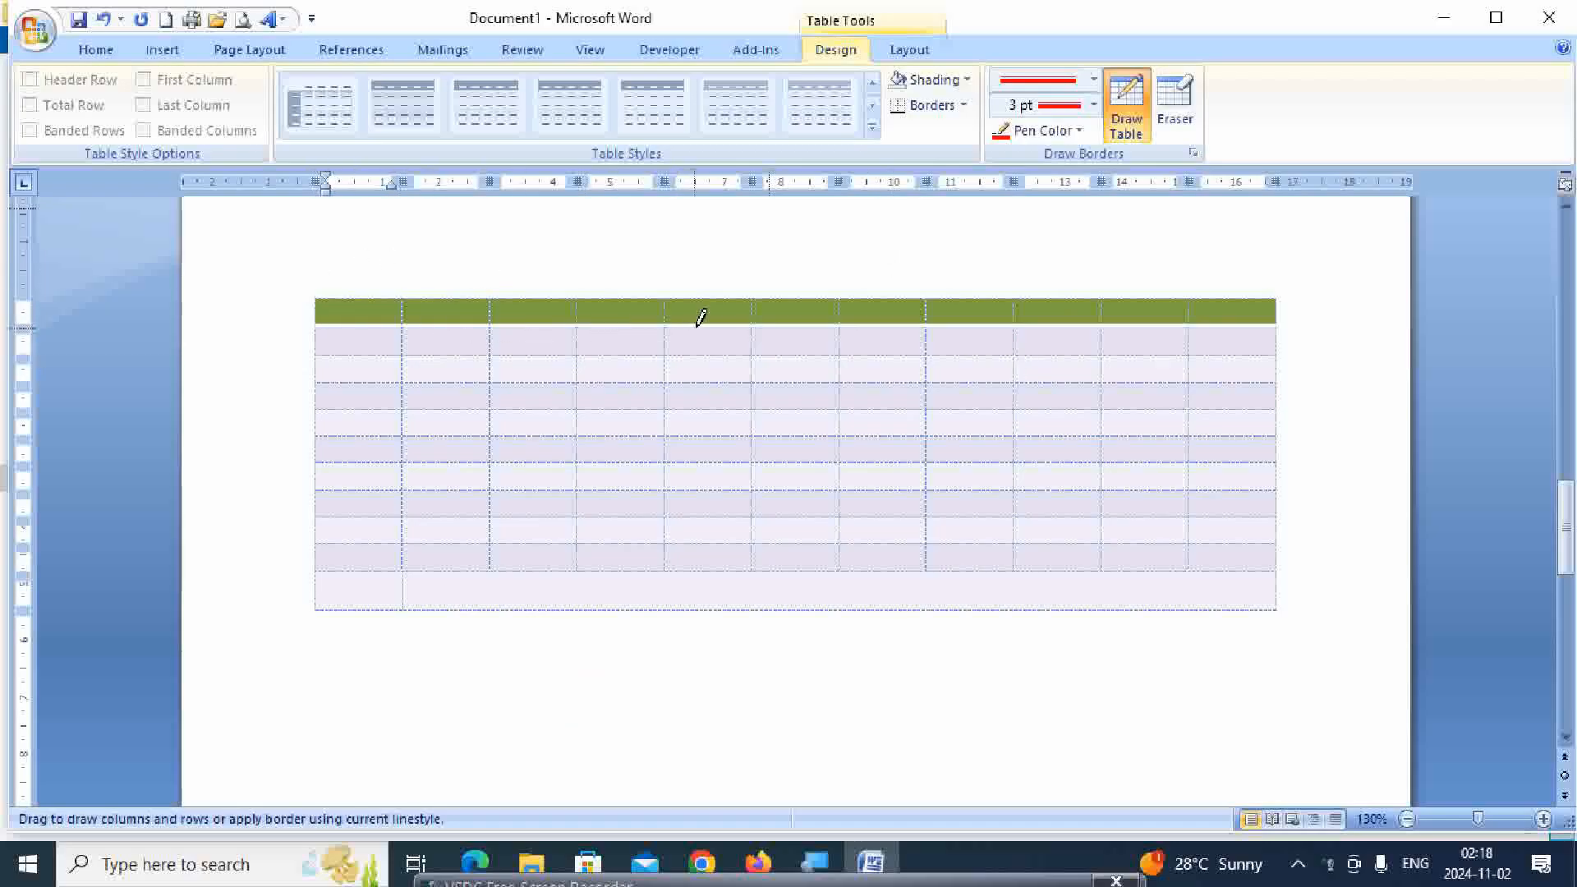
drag(809, 291, 1037, 288)
drag(1214, 289, 1283, 290)
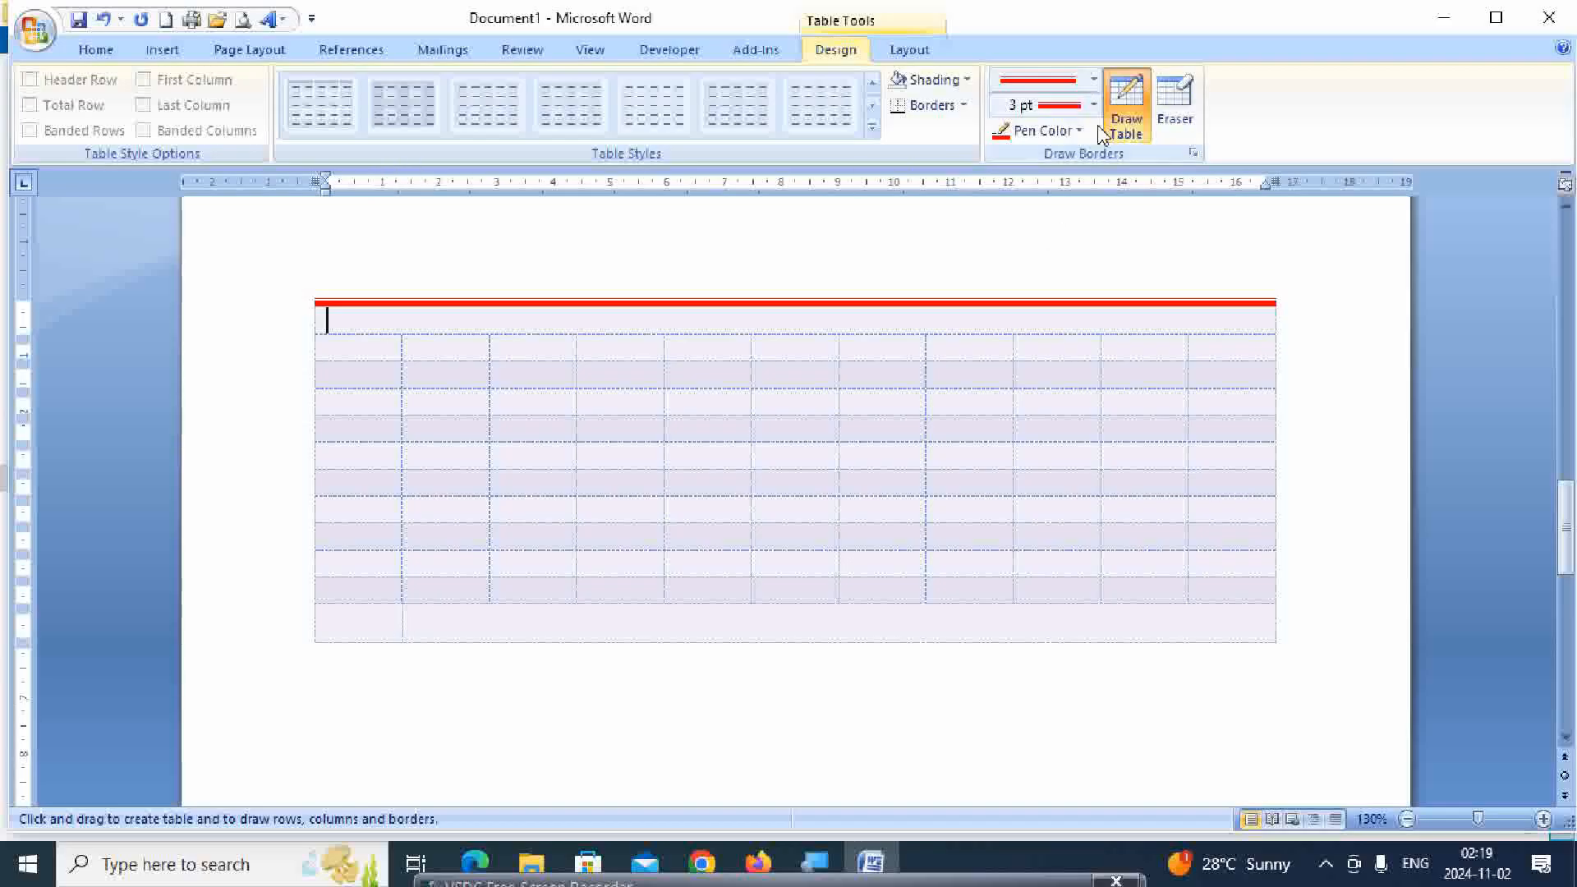
Erase the extra drawn row and its vertical dividing line at the bottom of the table with the Eraser
click(1175, 105)
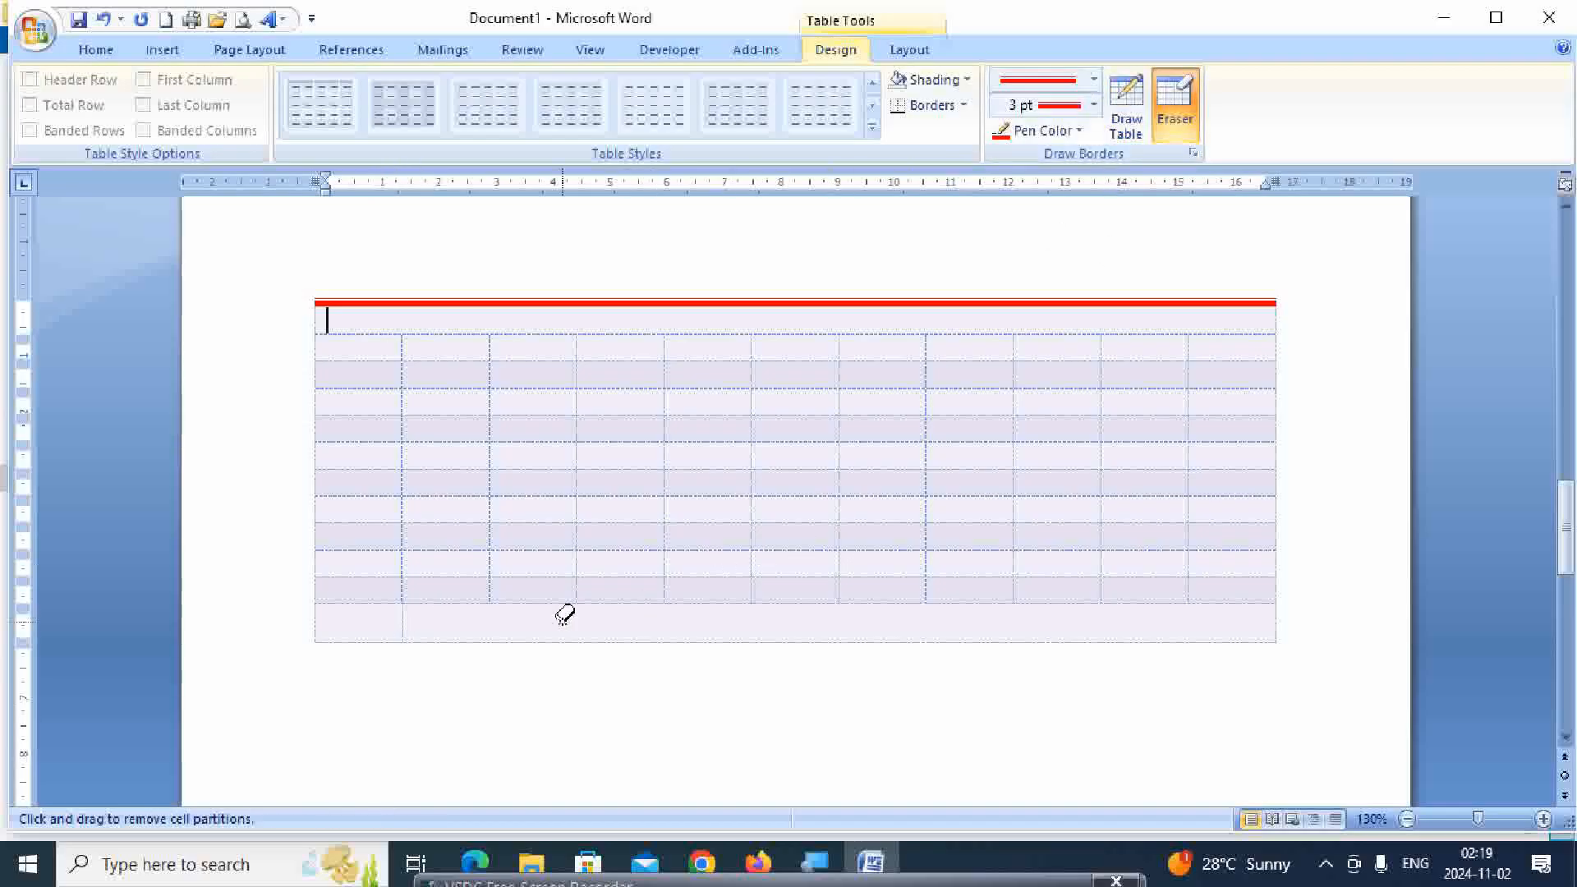
click(405, 618)
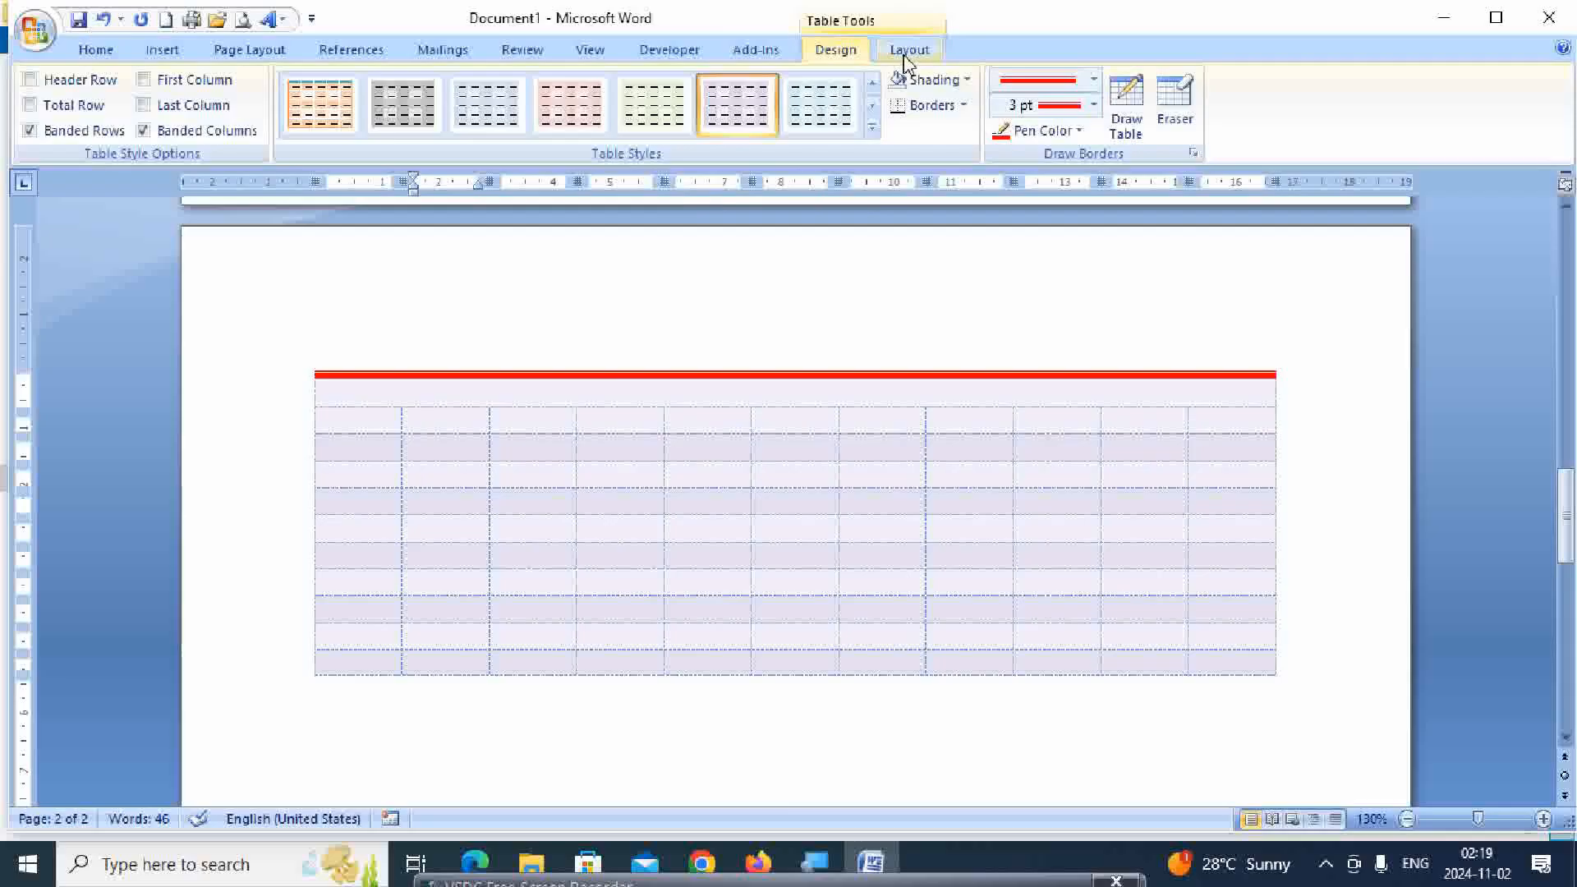
Insert a full-width row above the table's first row
click(906, 51)
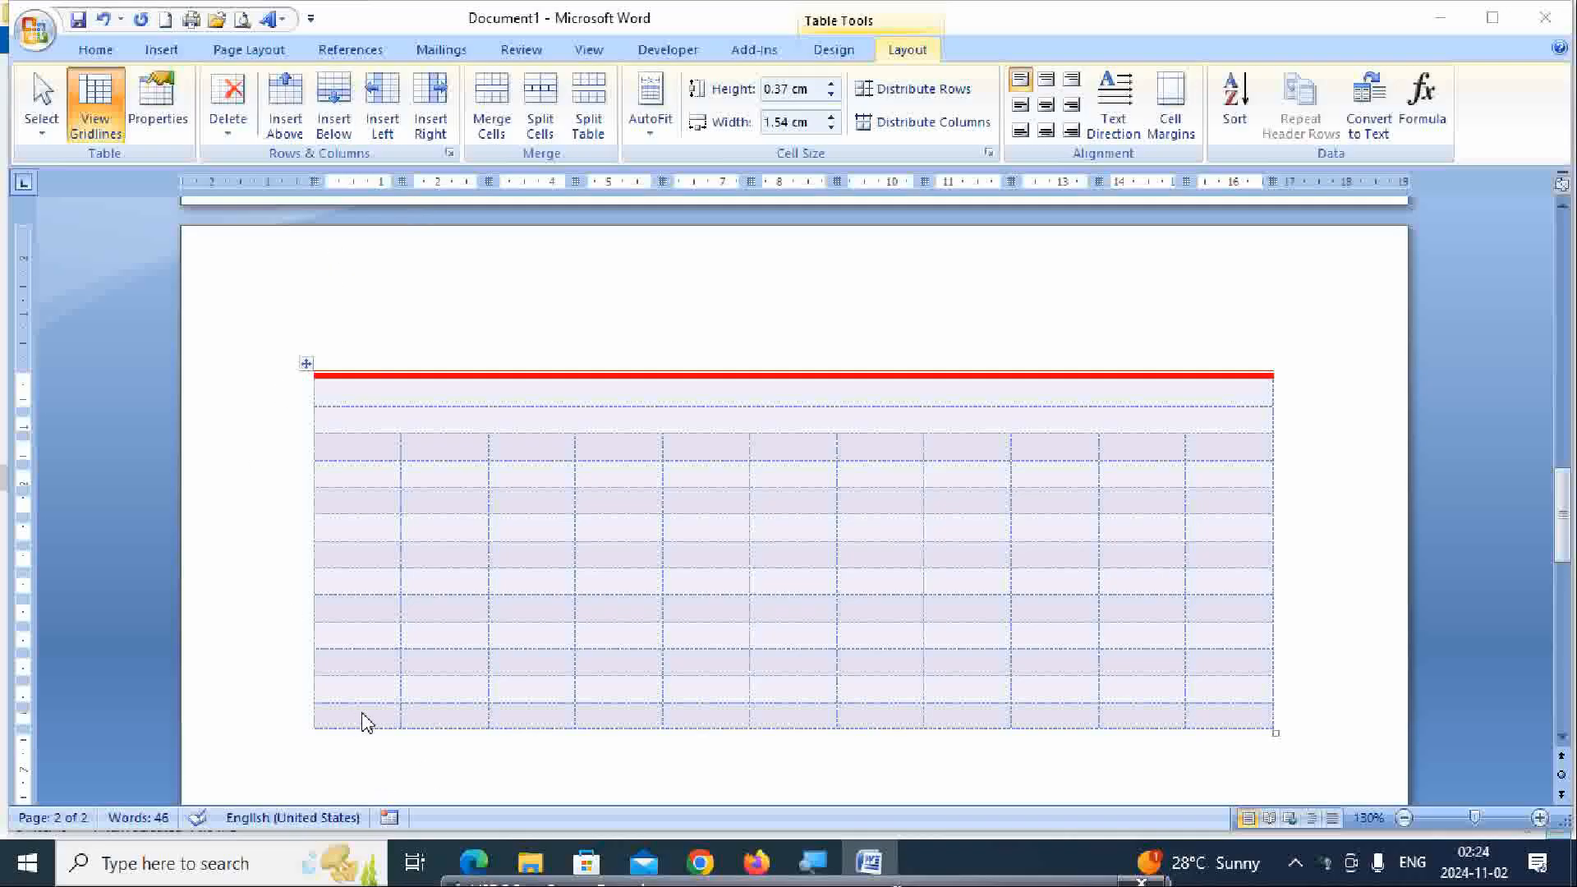
click(345, 393)
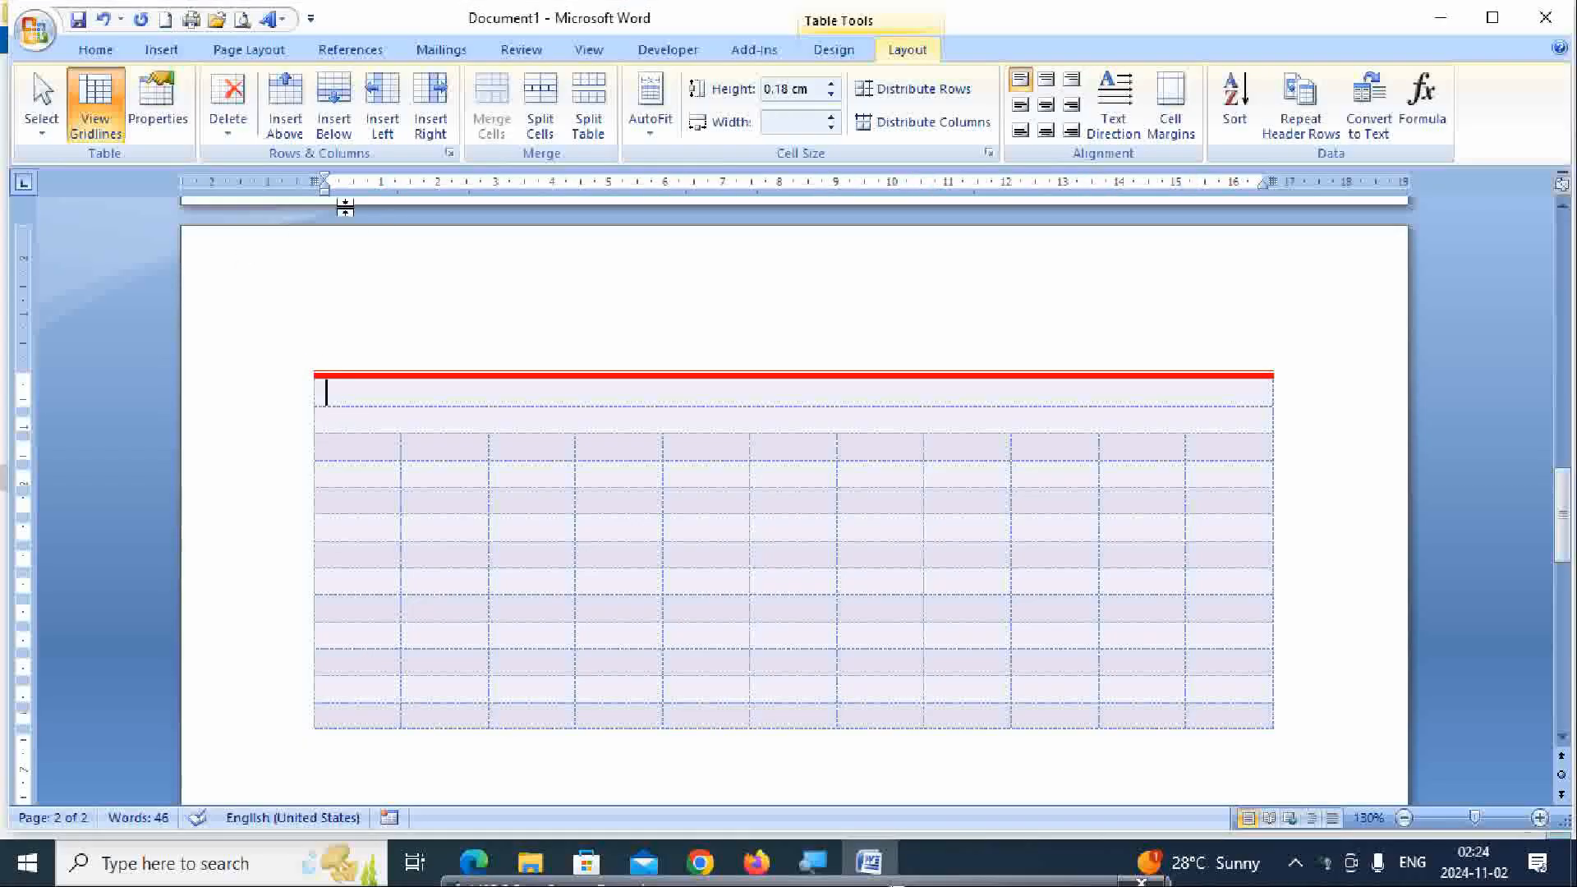
click(288, 123)
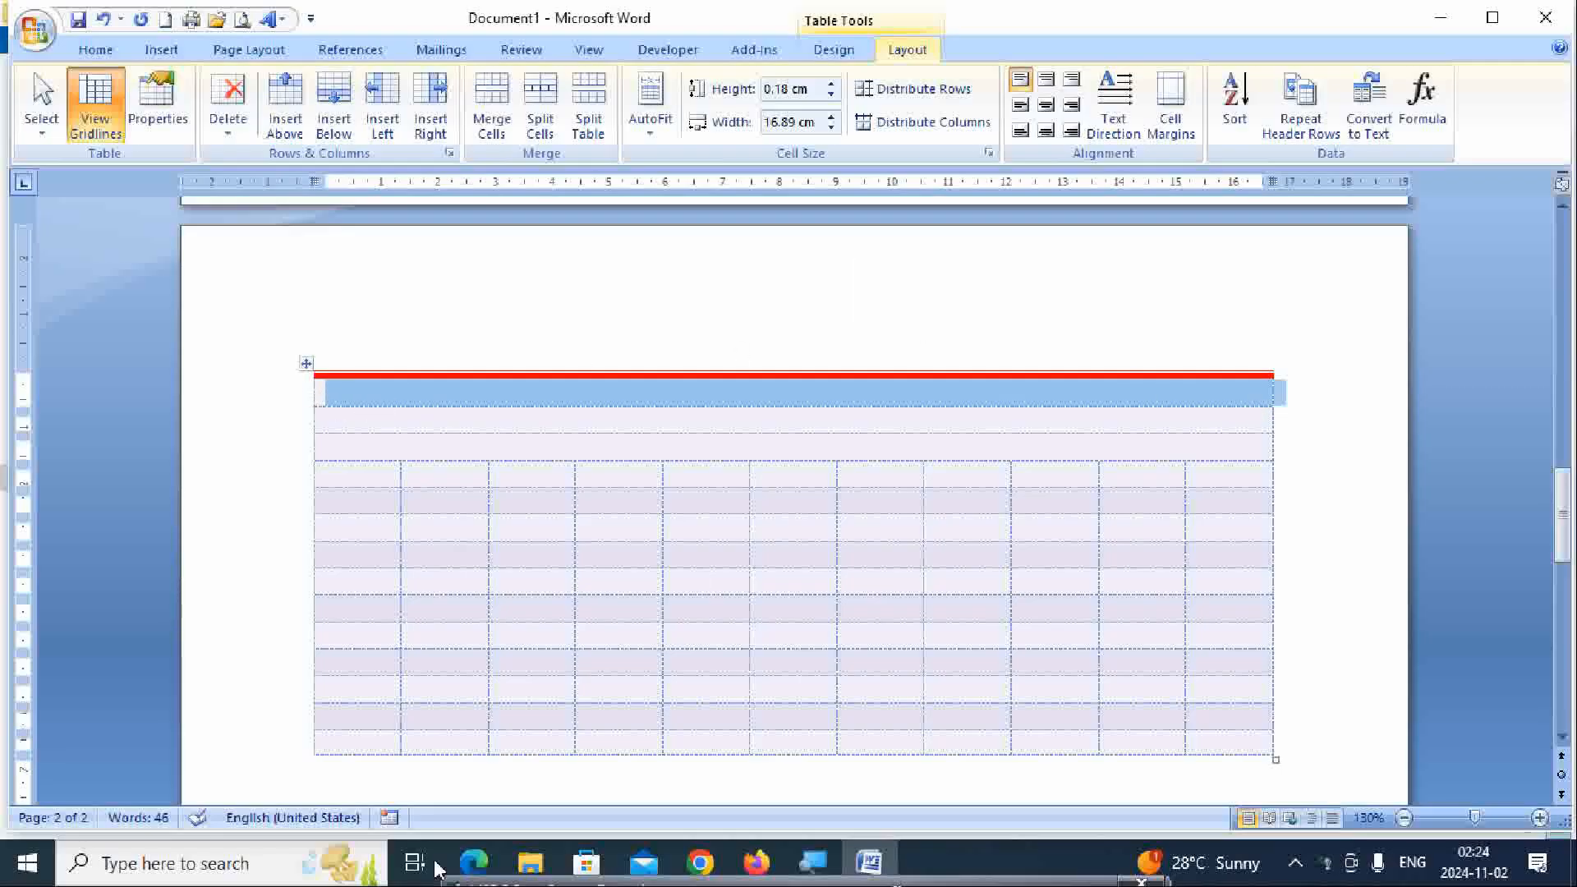
Insert two rows below the table's last row
click(386, 742)
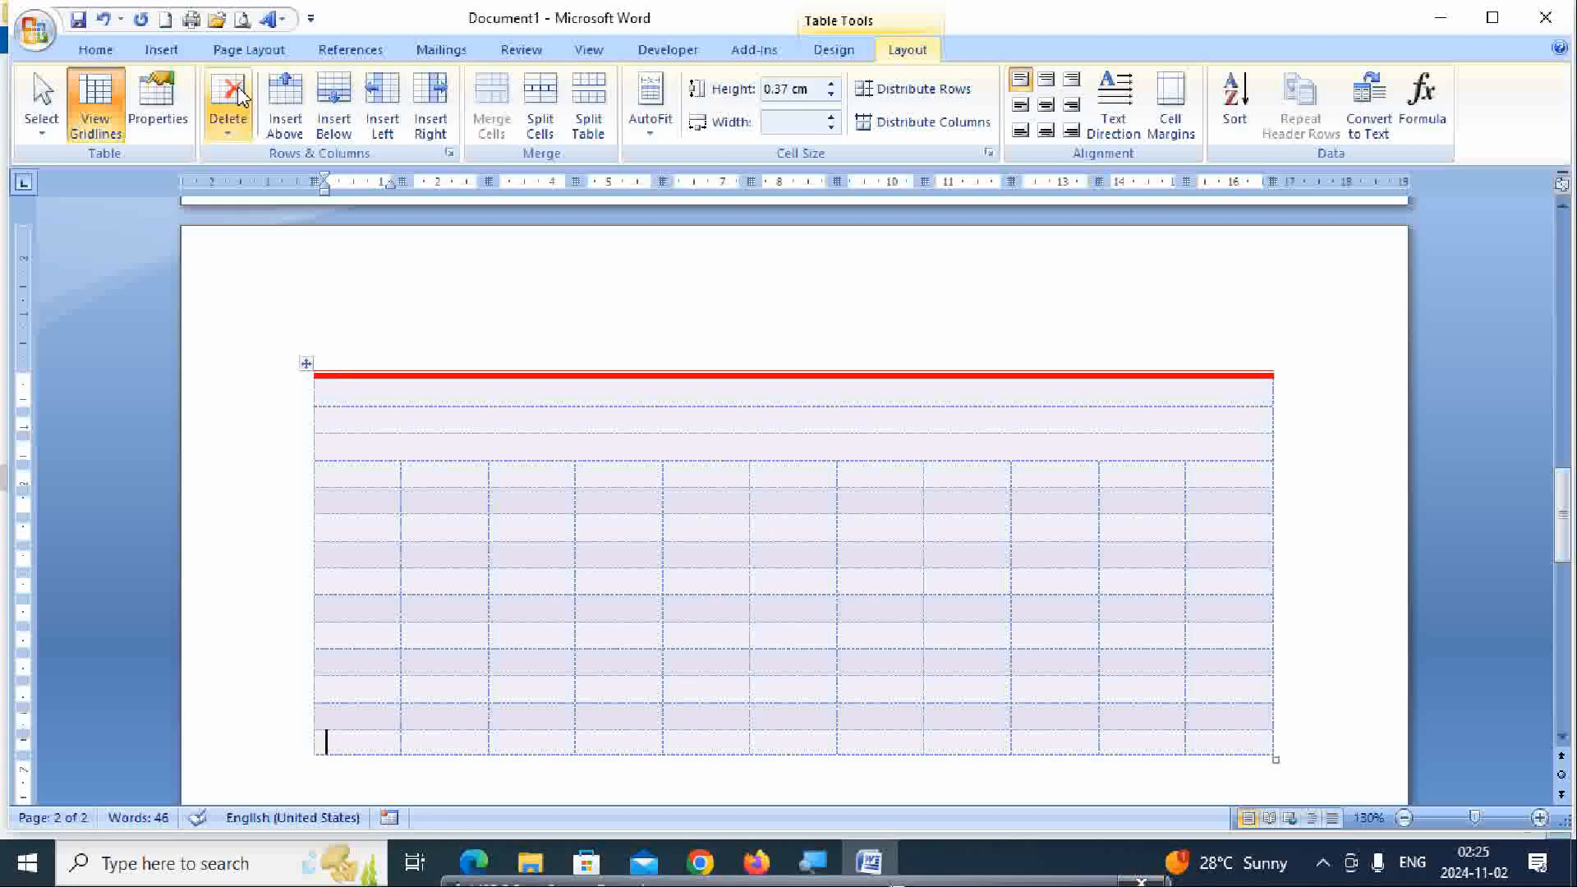
click(336, 111)
click(341, 100)
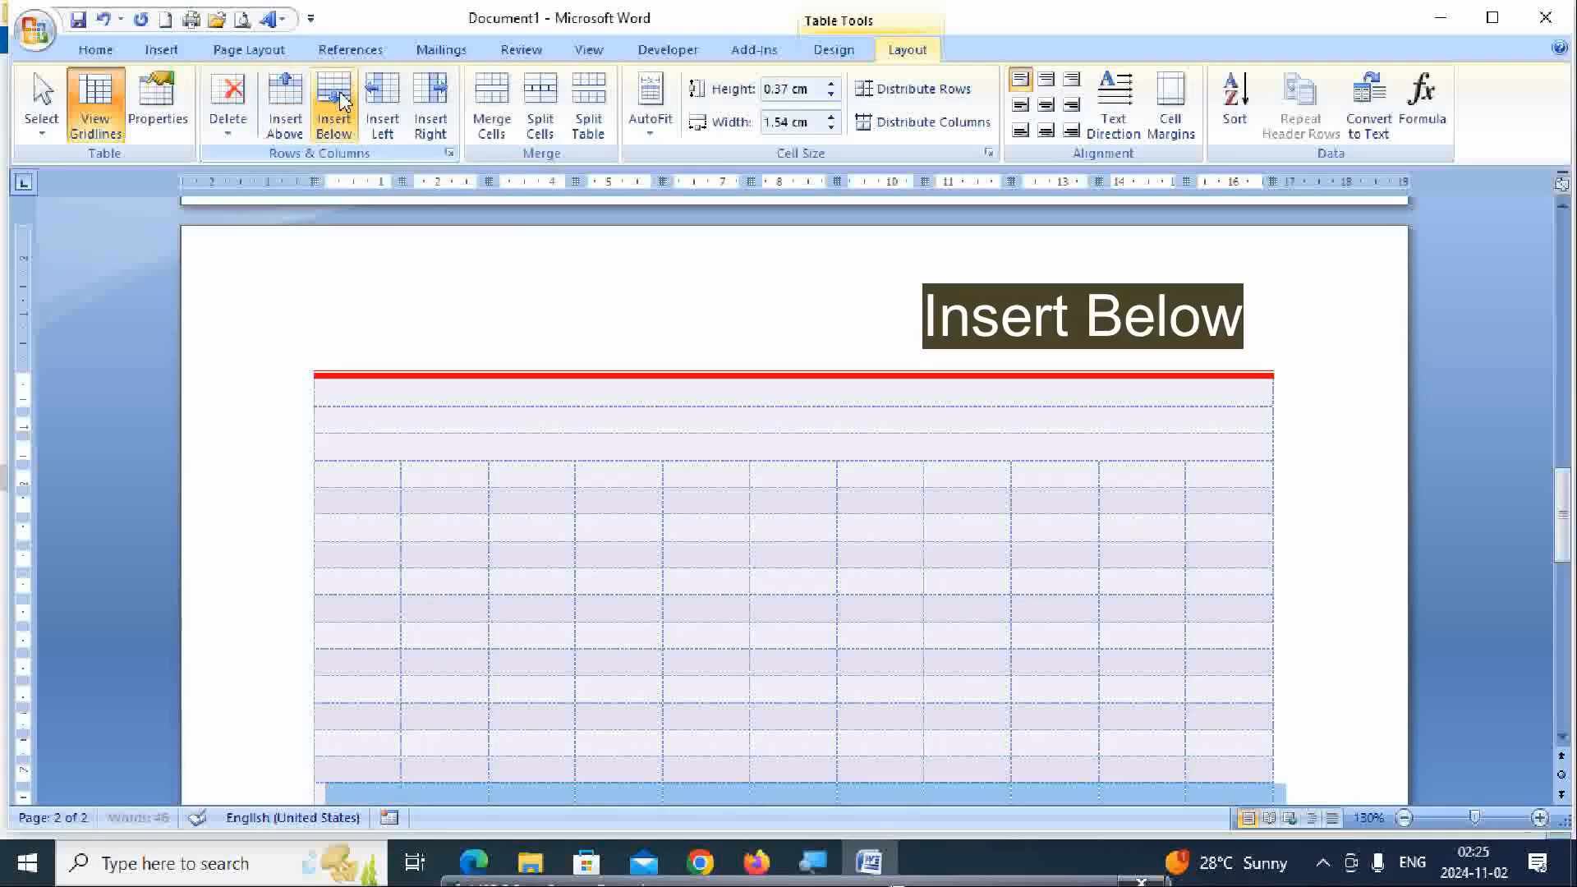
scroll(489, 570, down, 2)
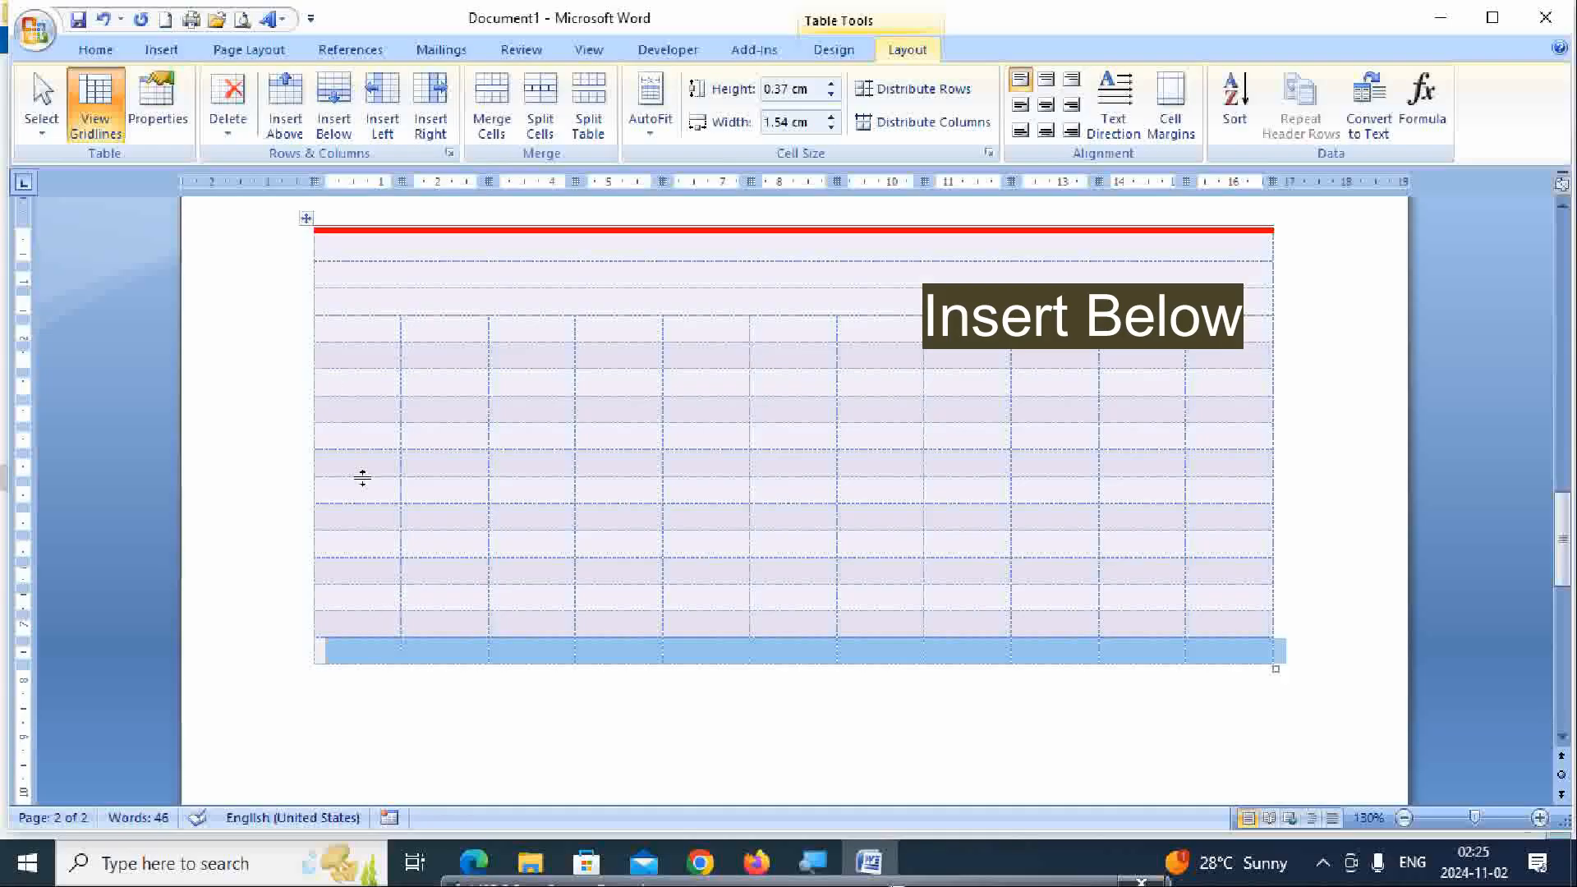
Insert one column to the left of the table's first column and another to the right of its last column
click(331, 436)
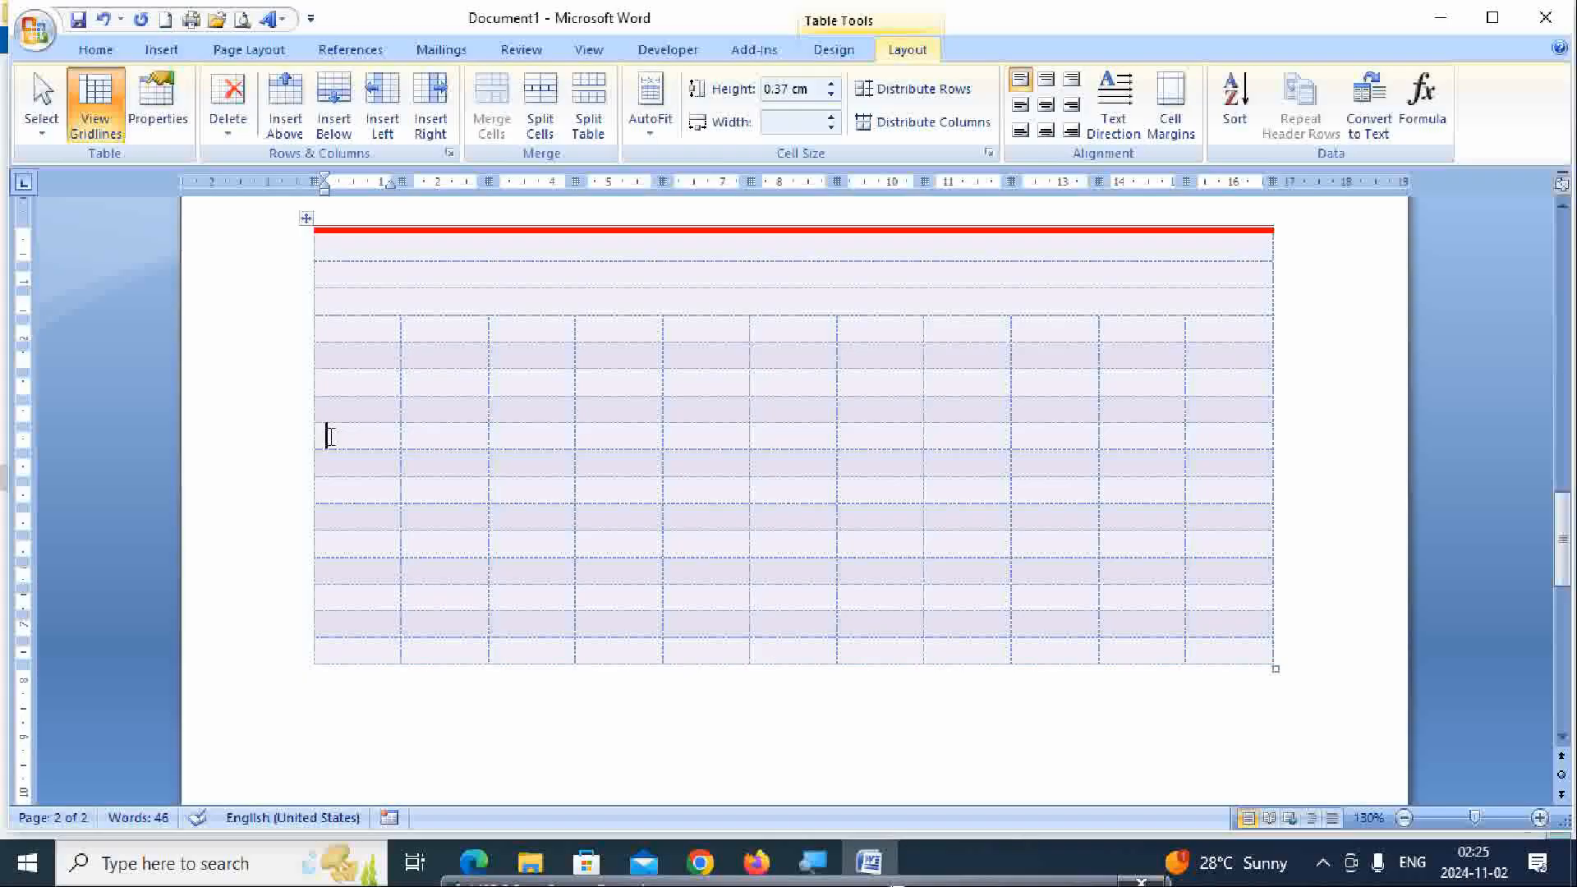
click(383, 121)
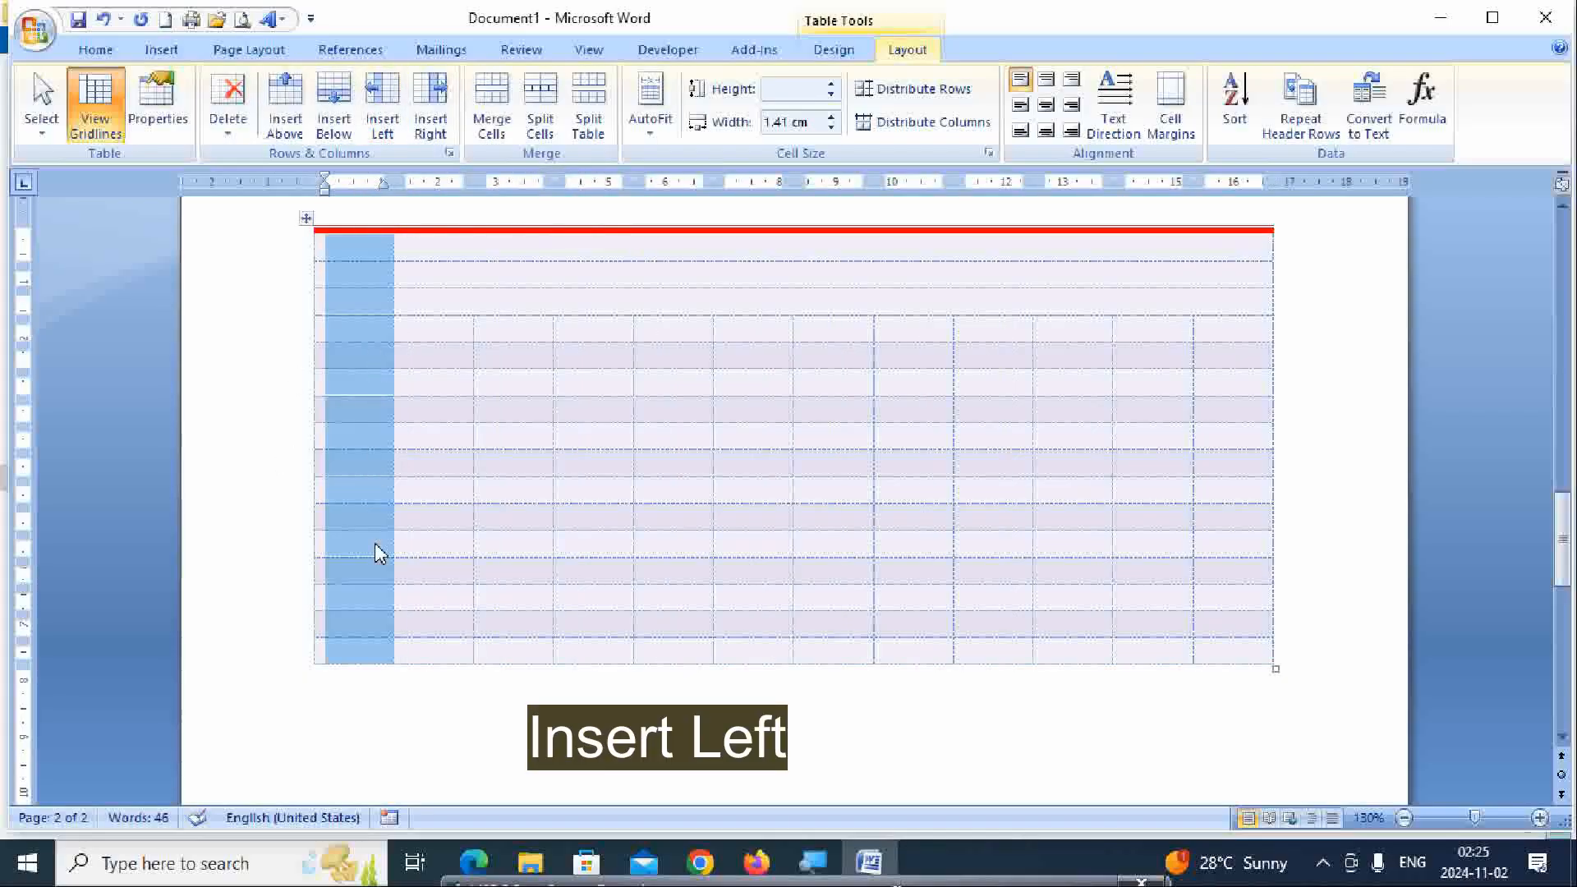
click(1246, 437)
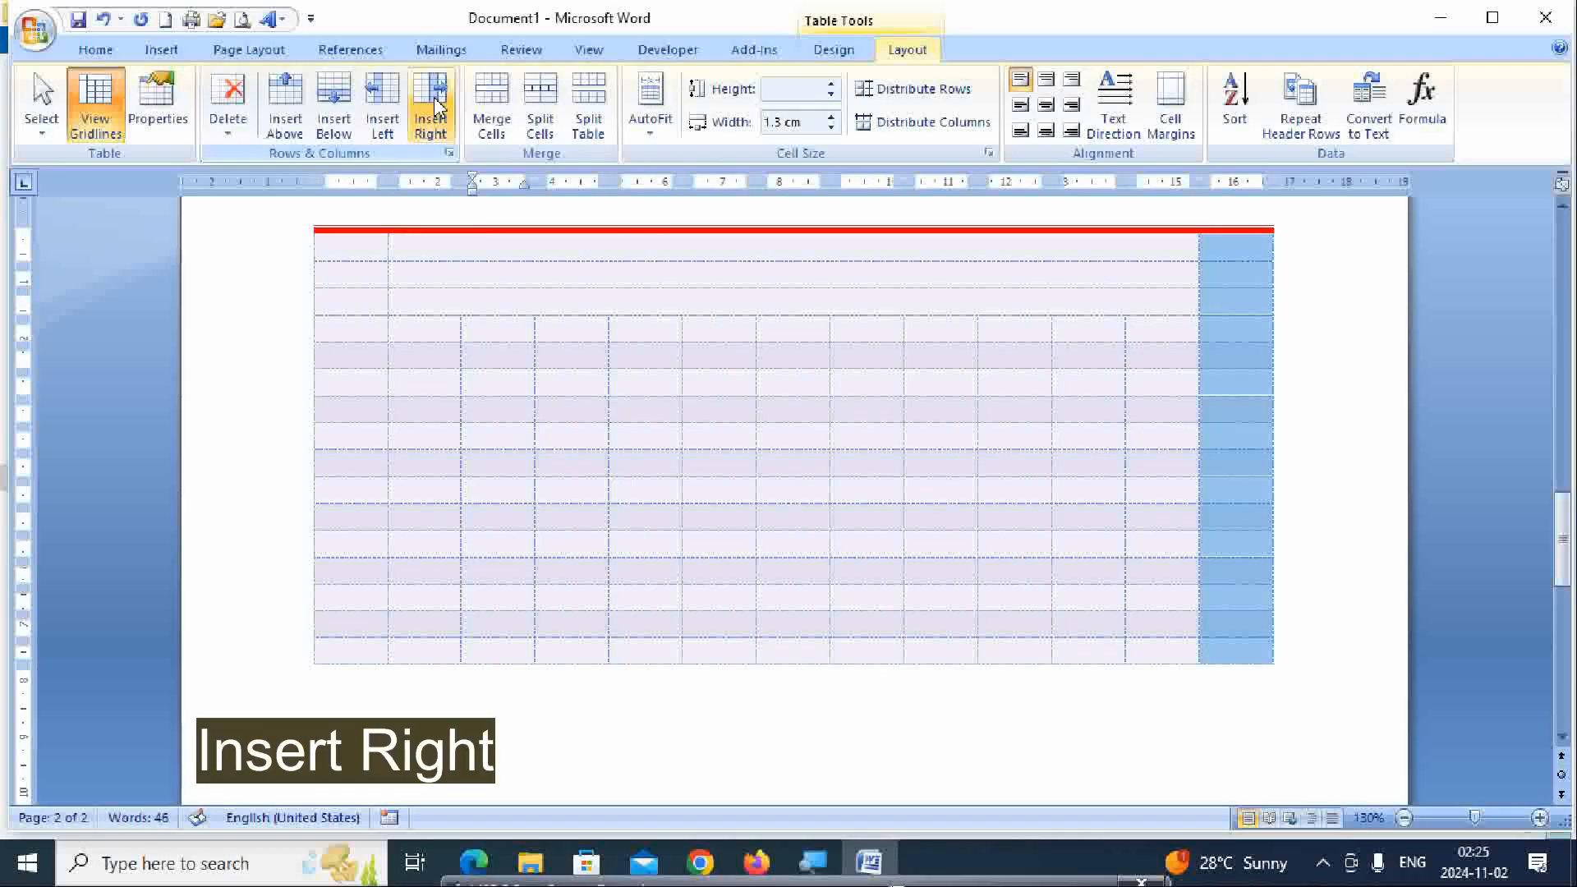
scroll(628, 533, down, 1)
scroll(629, 533, up, 4)
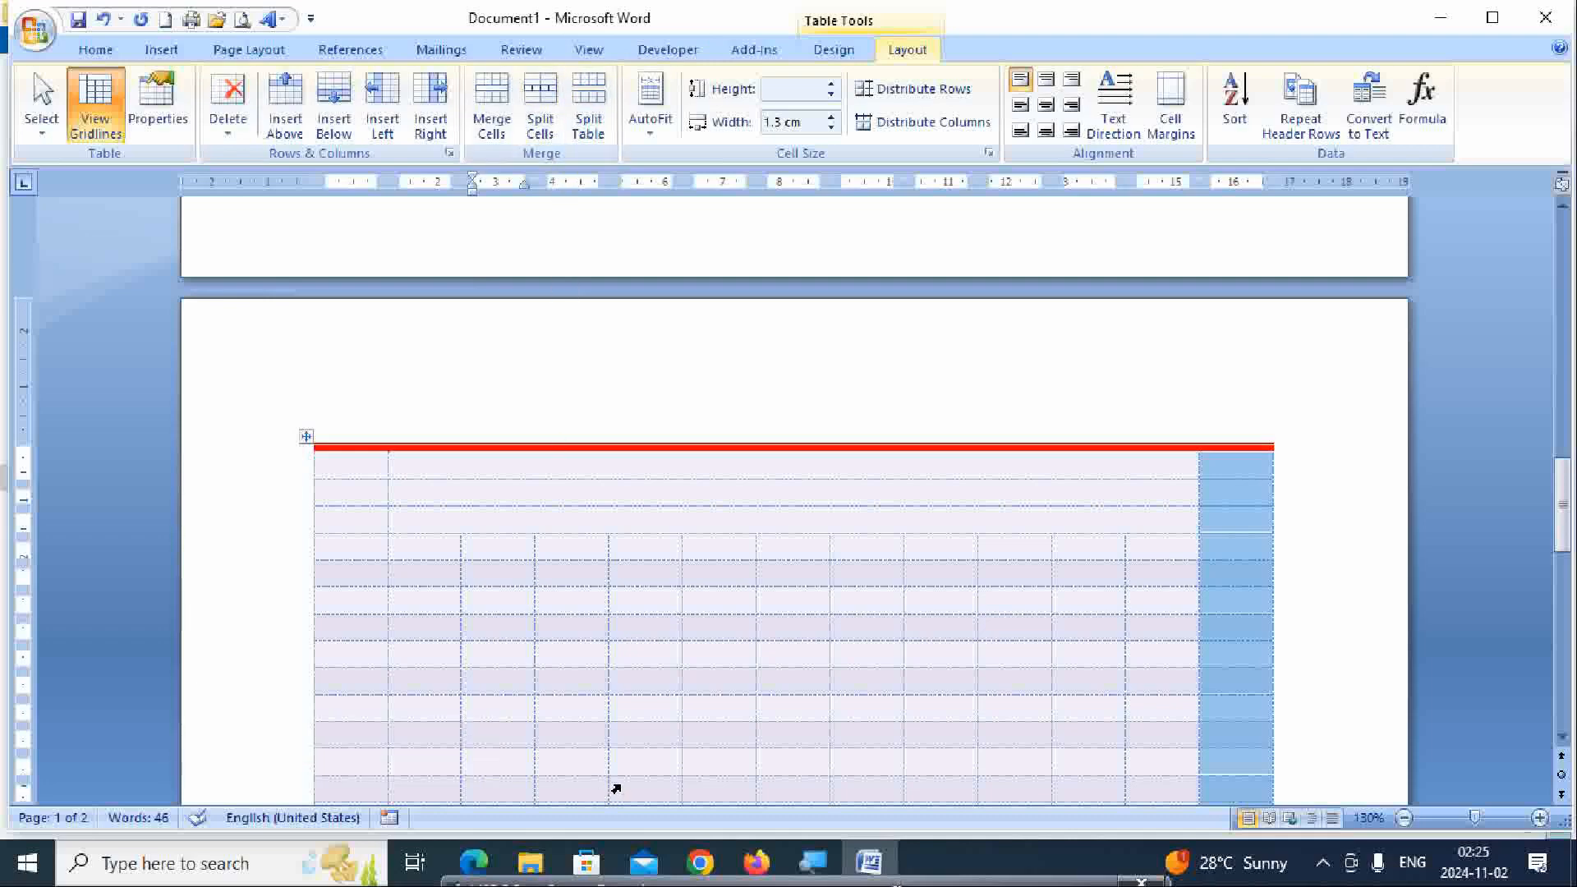
scroll(617, 784, up, 2)
scroll(621, 782, down, 4)
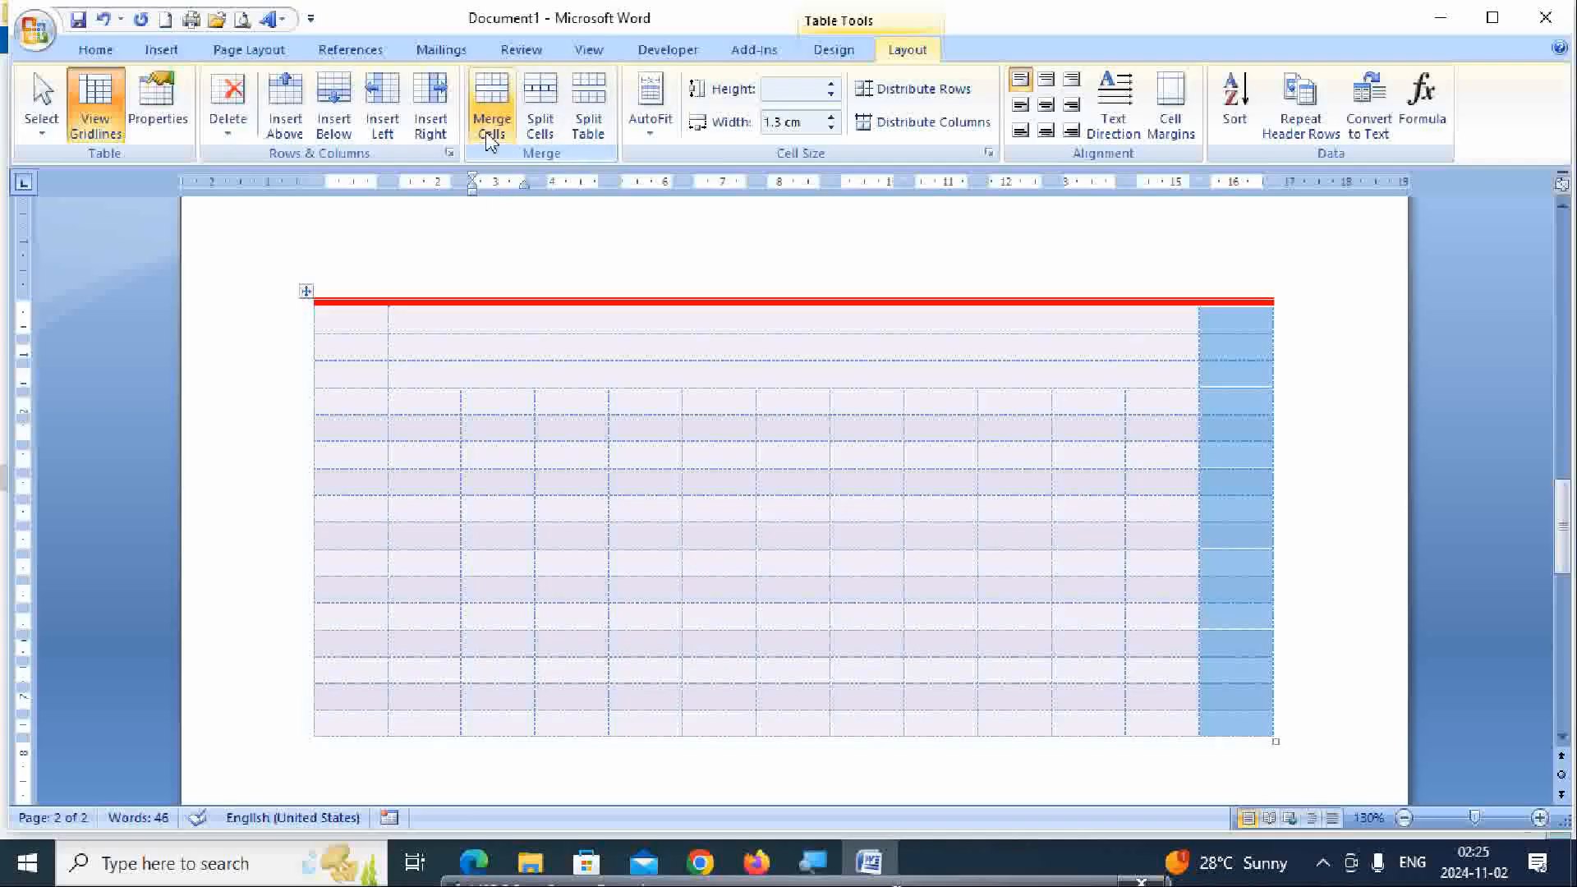
Merge the second to seventh cells of the table's fifth row into one cell
click(429, 432)
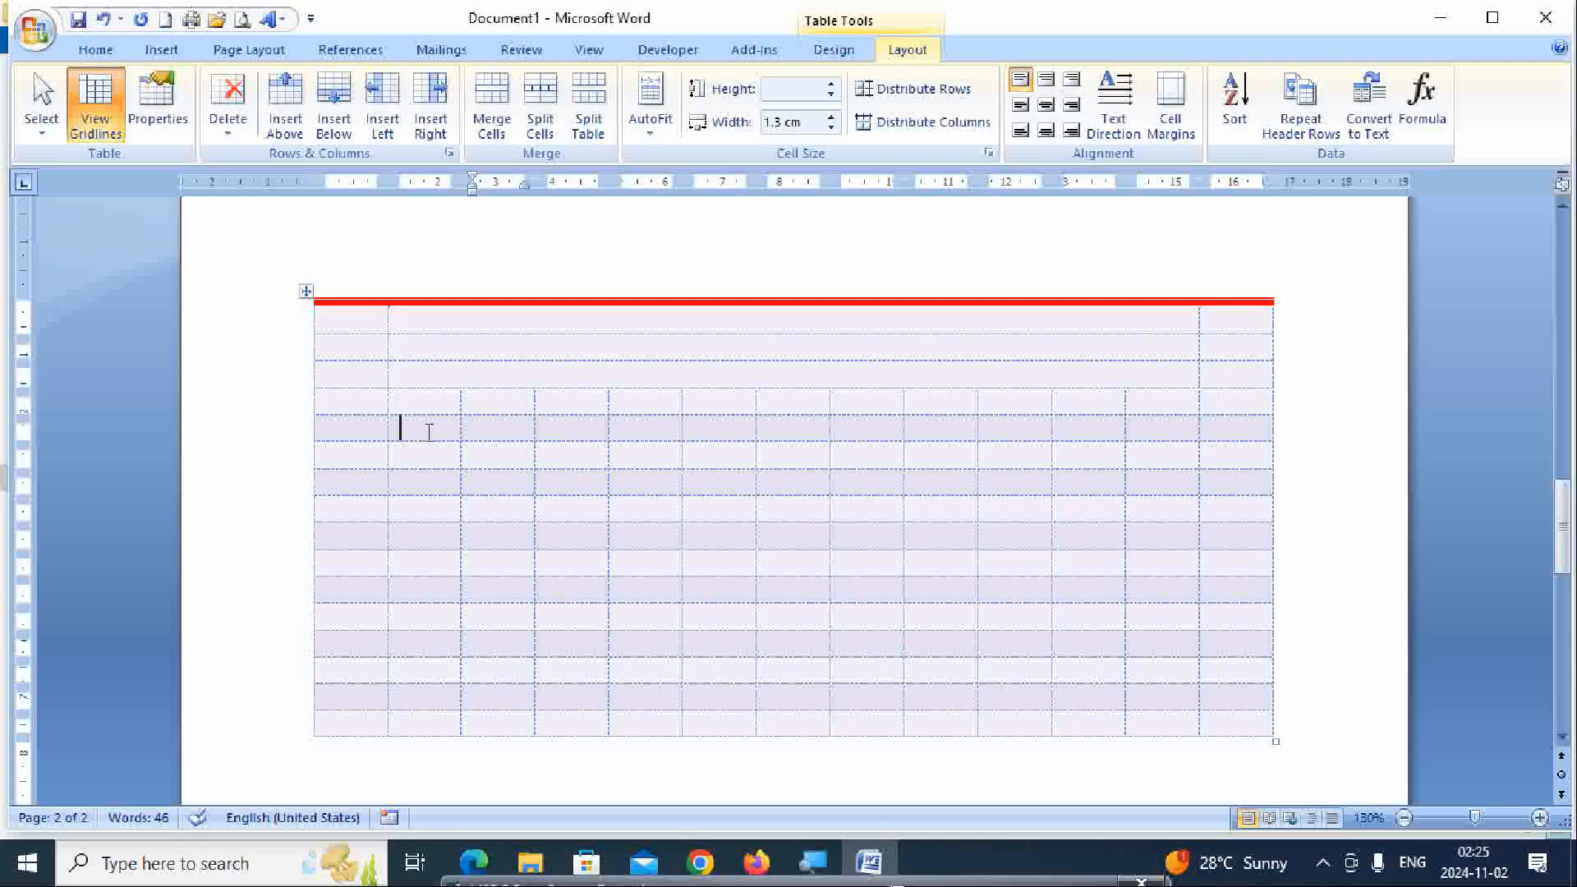
drag(458, 431, 810, 436)
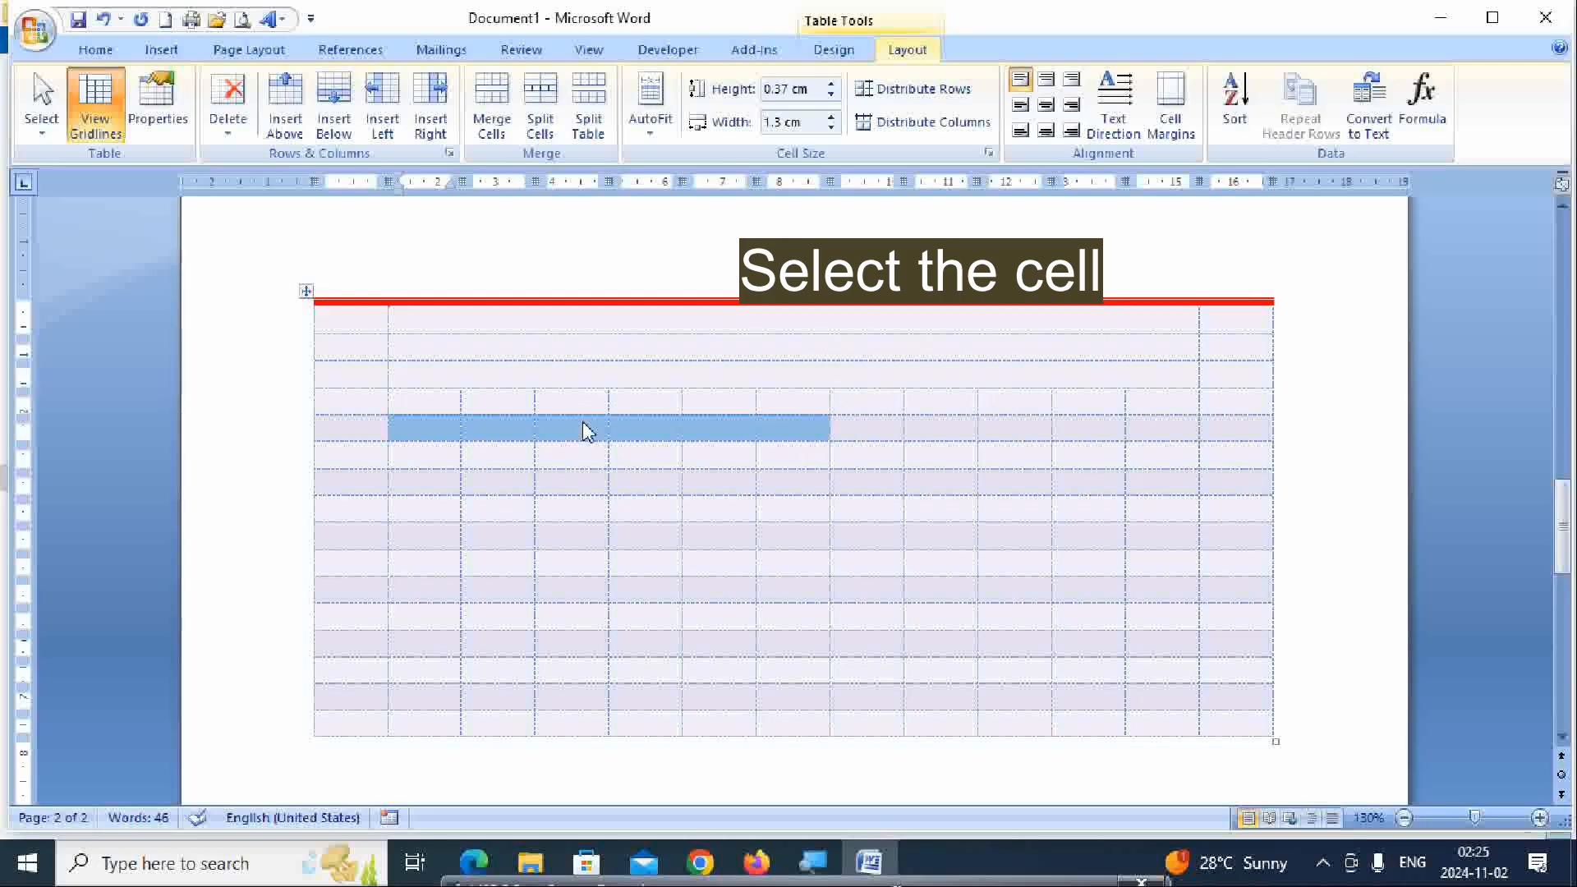
click(503, 107)
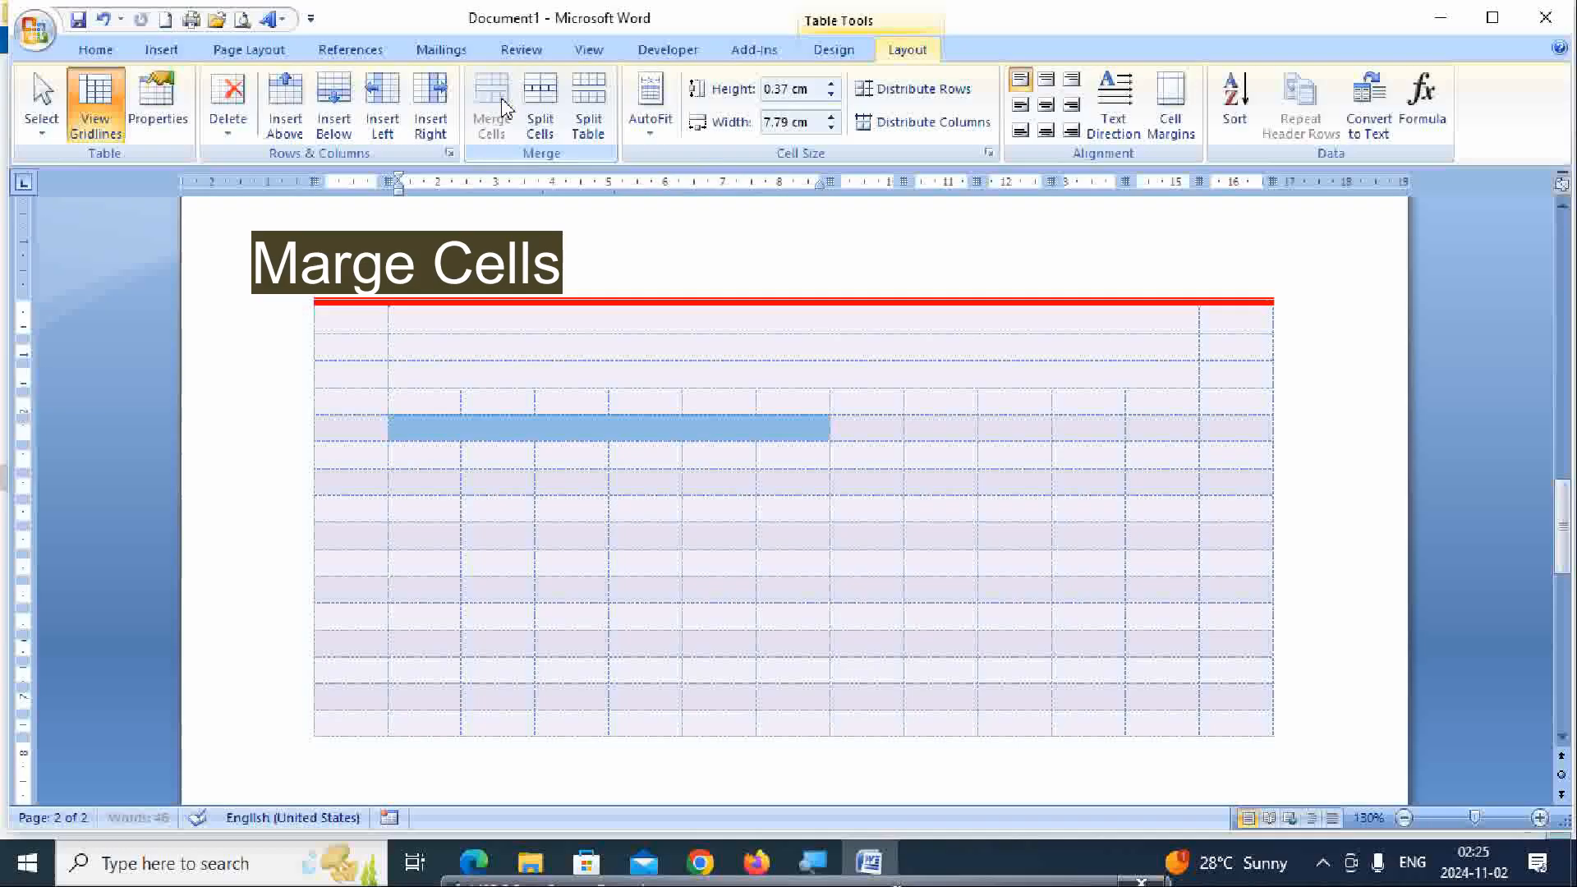
Split the first cell of the seventh row into 2 columns and 1 row
click(549, 482)
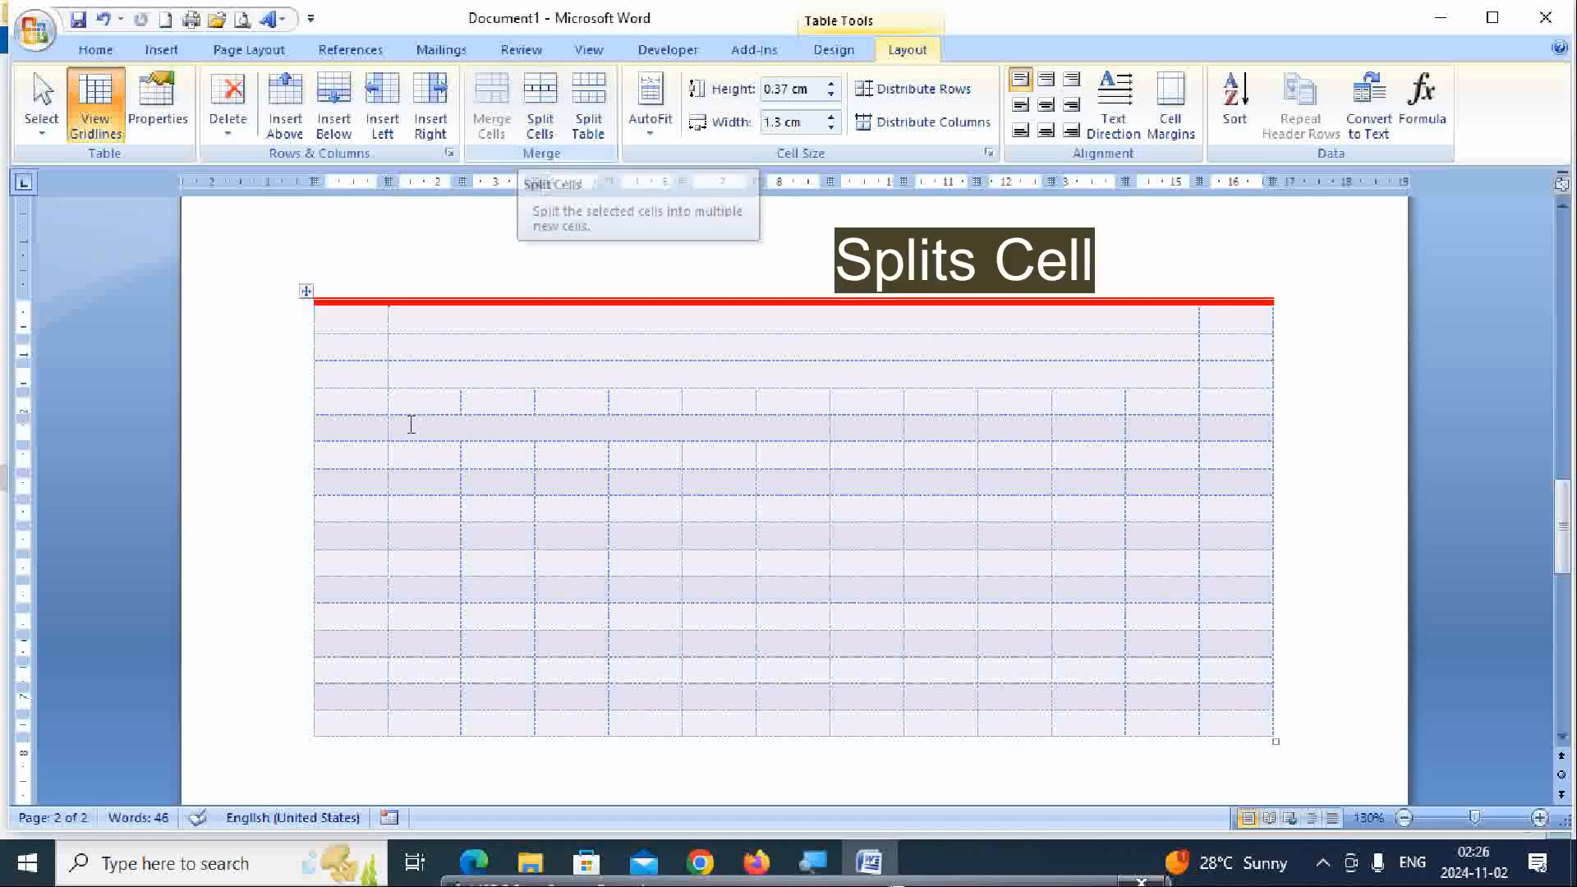
click(346, 484)
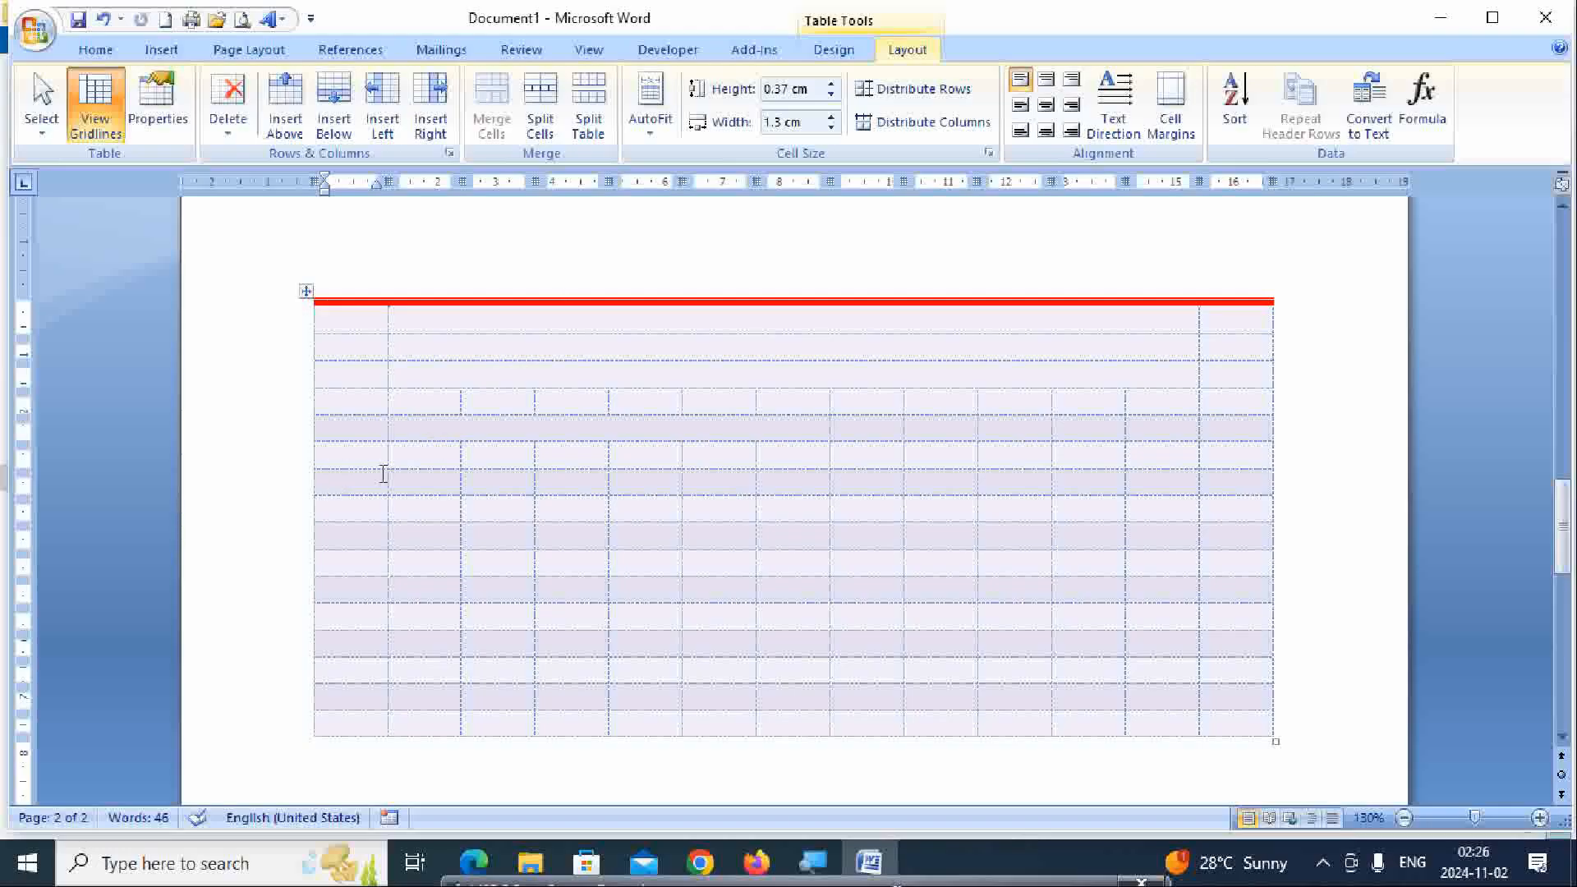
click(547, 105)
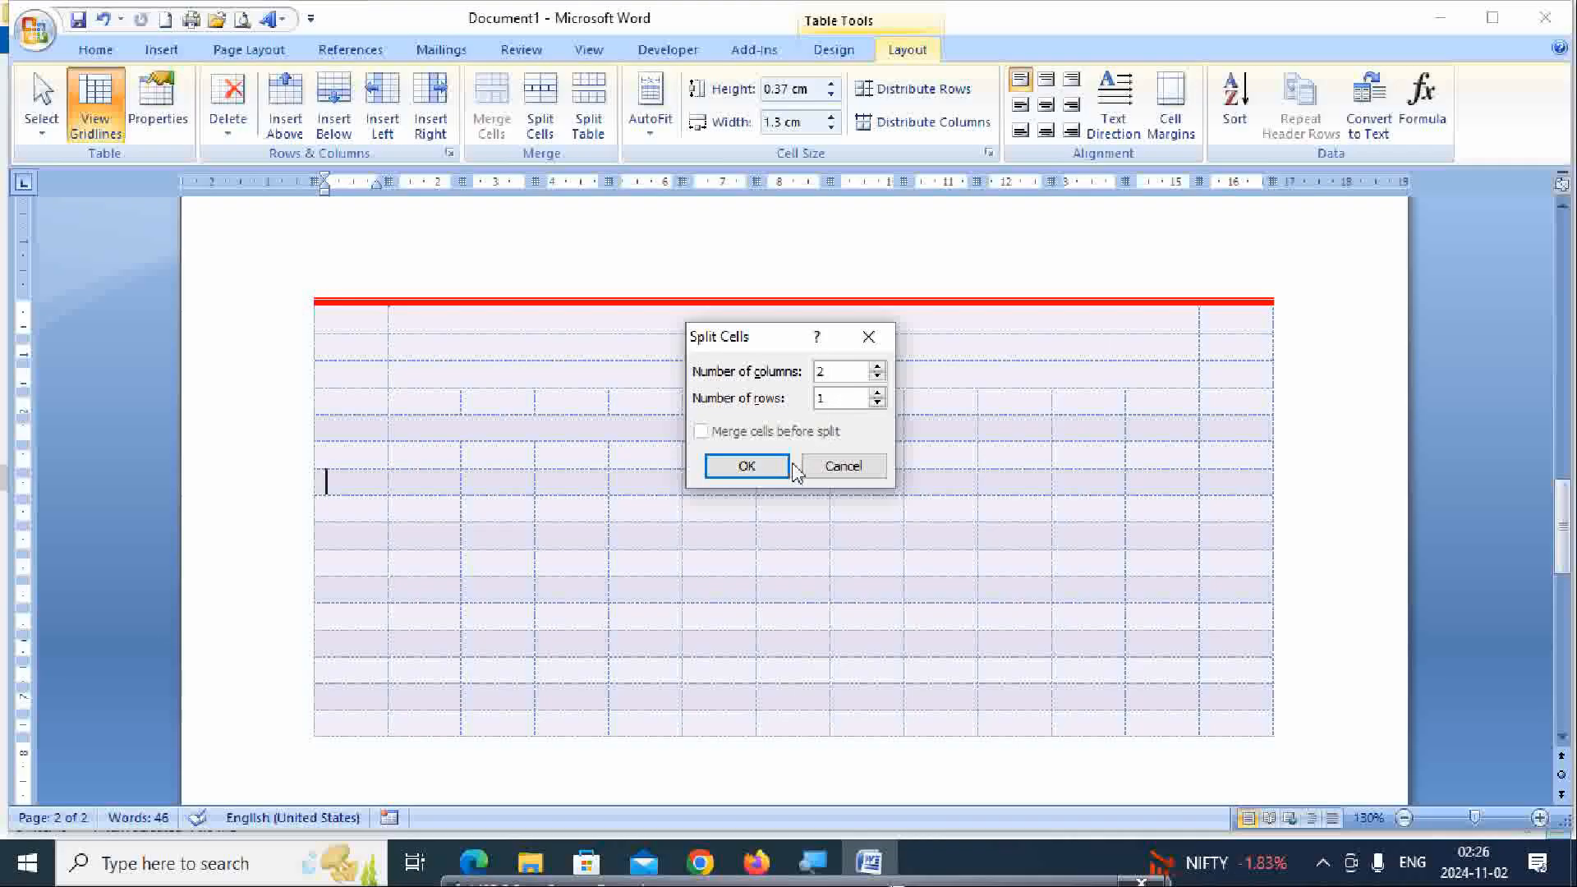
click(746, 465)
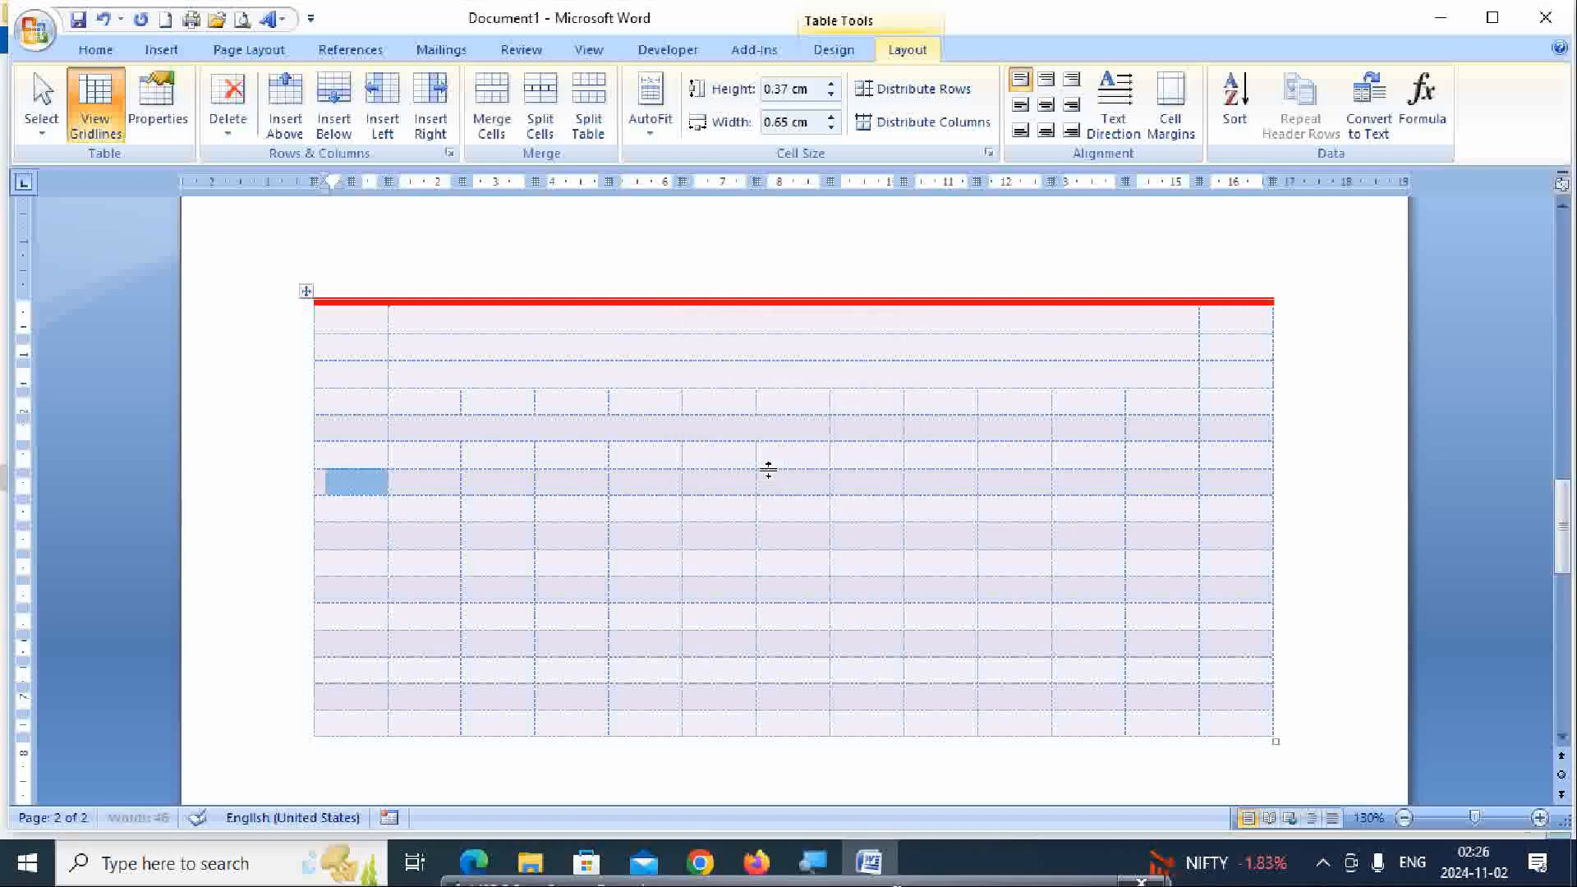
Split the first cell of the ninth row into 4 columns and 3 rows
click(358, 504)
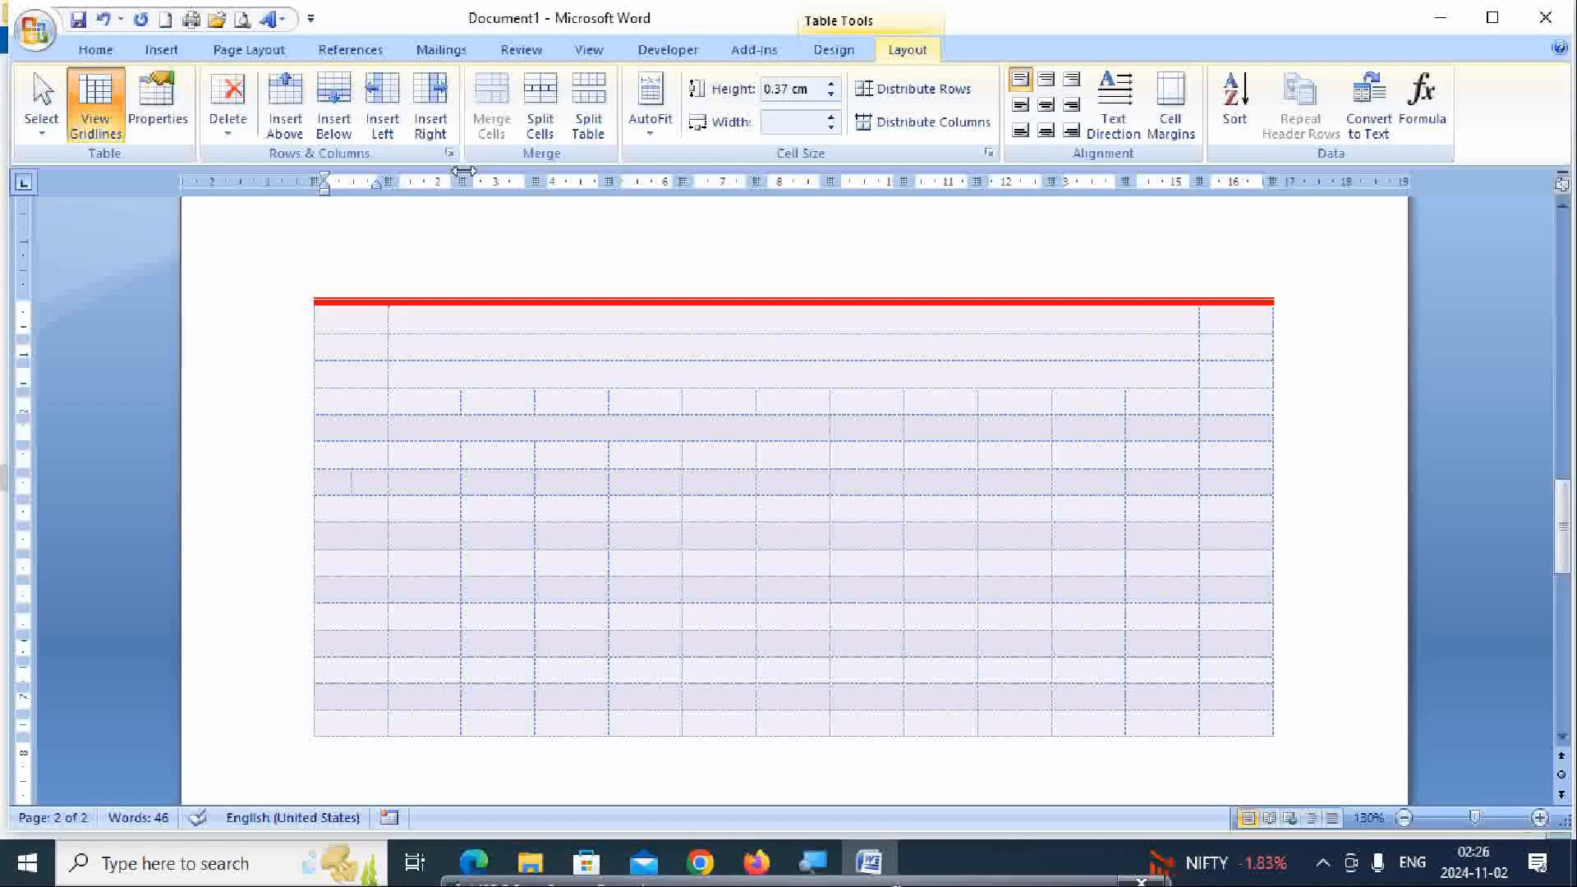
click(546, 102)
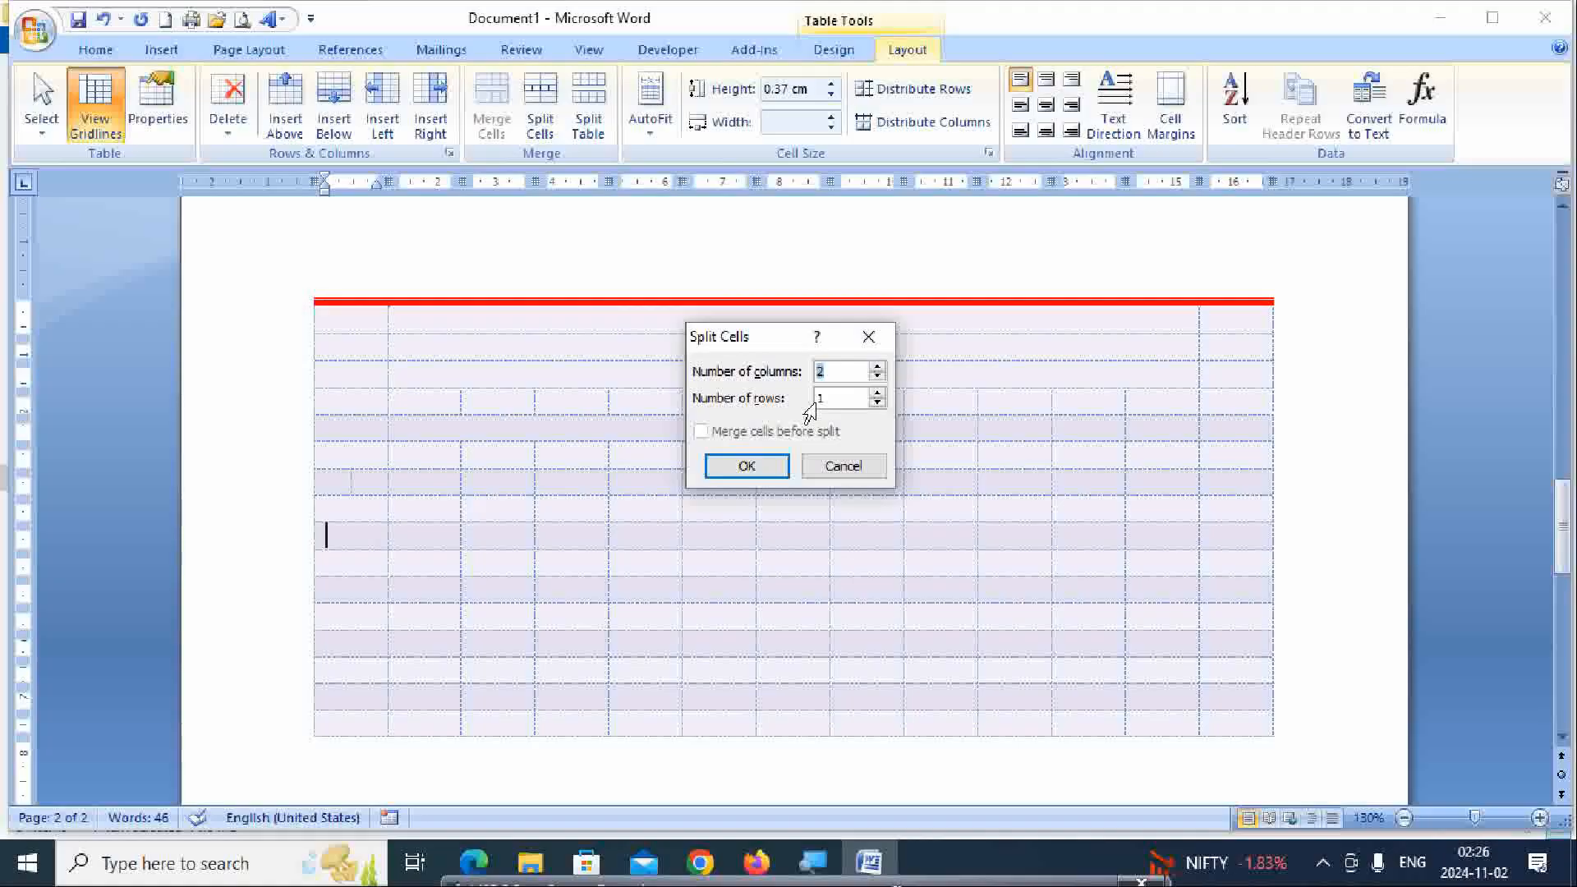
key(BackSpace)
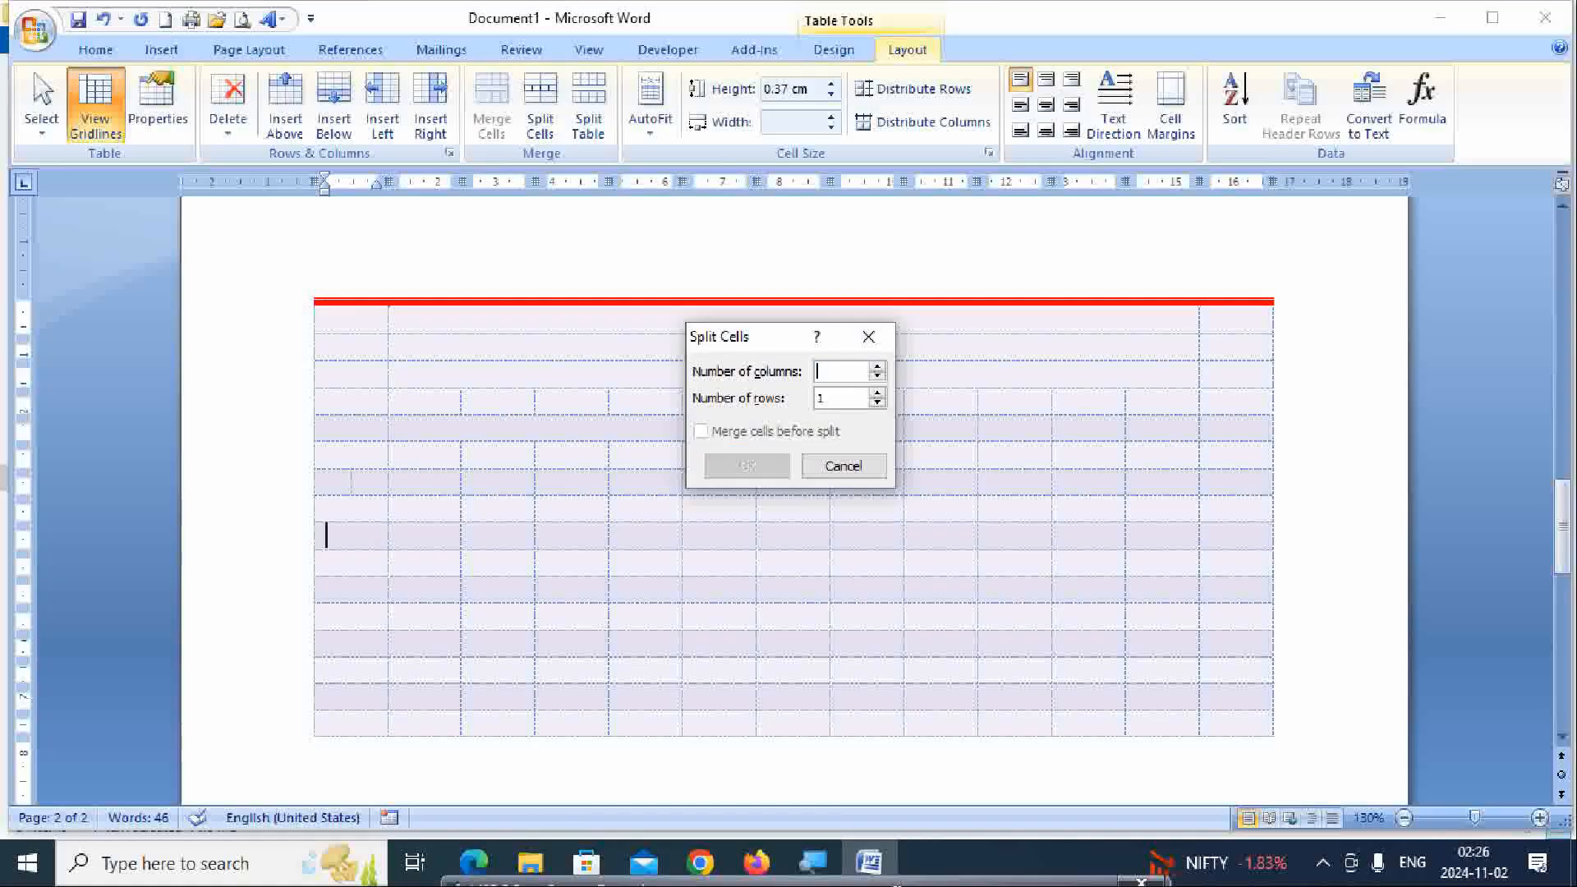
text(4)
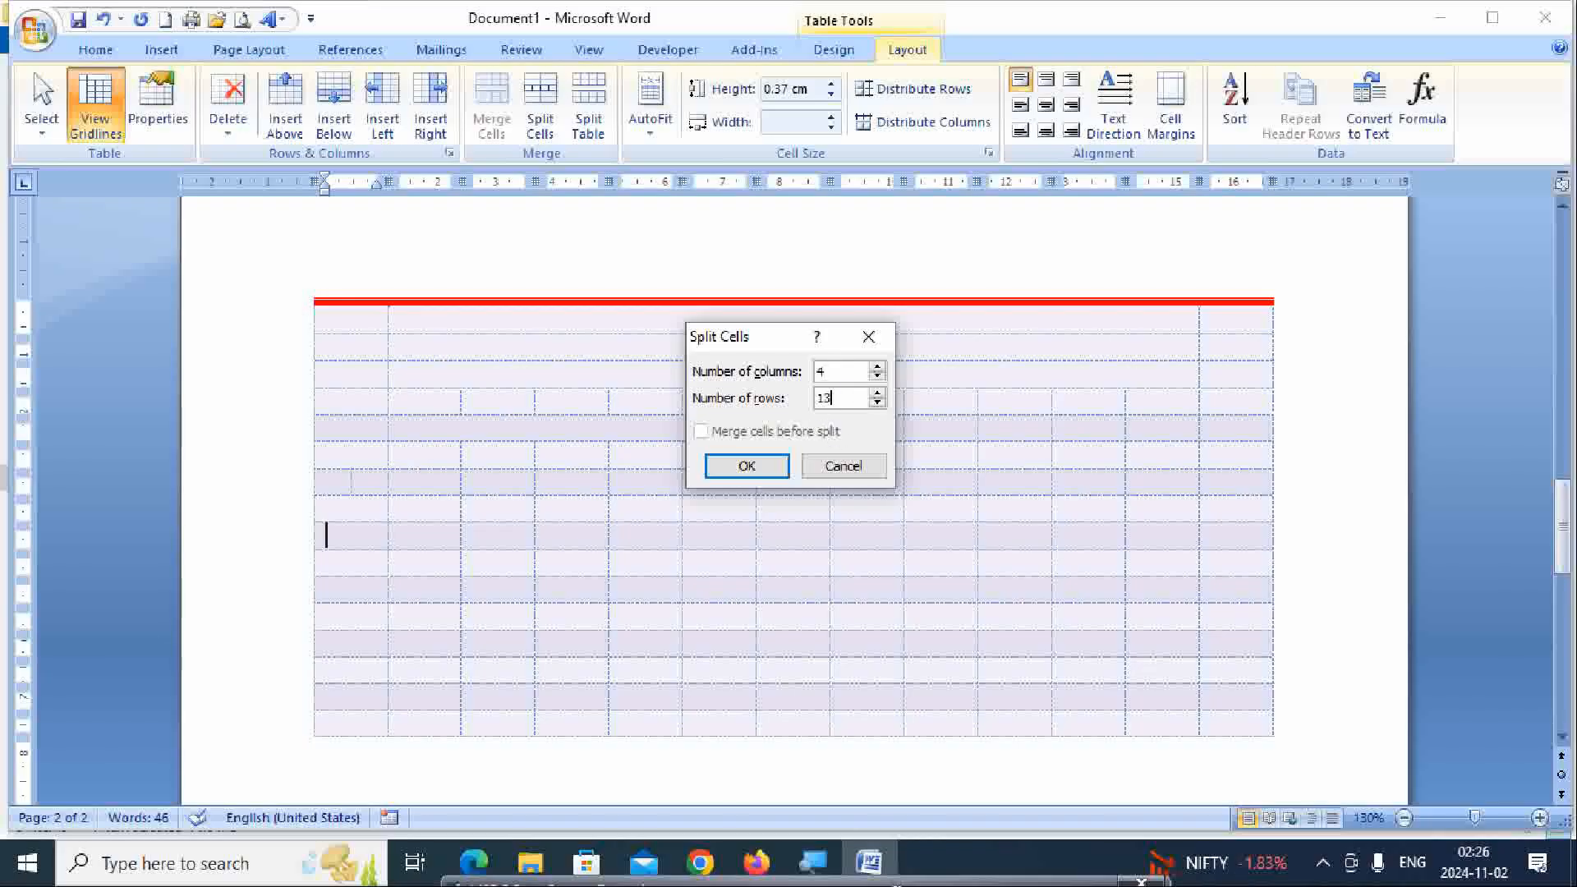
key(BackSpace)
click(745, 466)
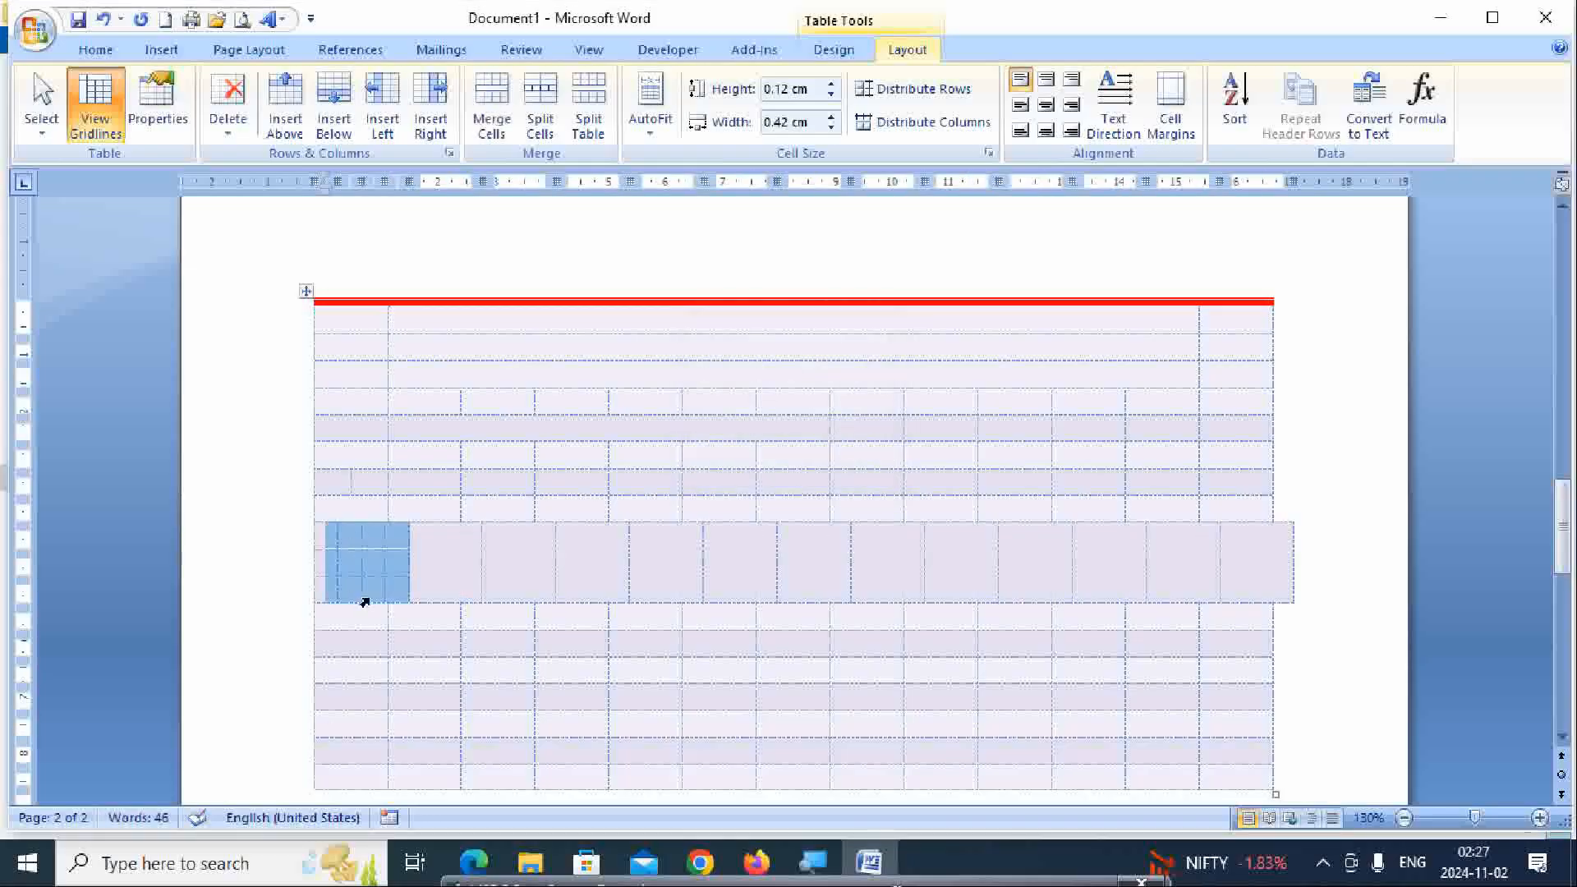
Split the table in two directly below the tall row whose first cell is subdivided
click(366, 649)
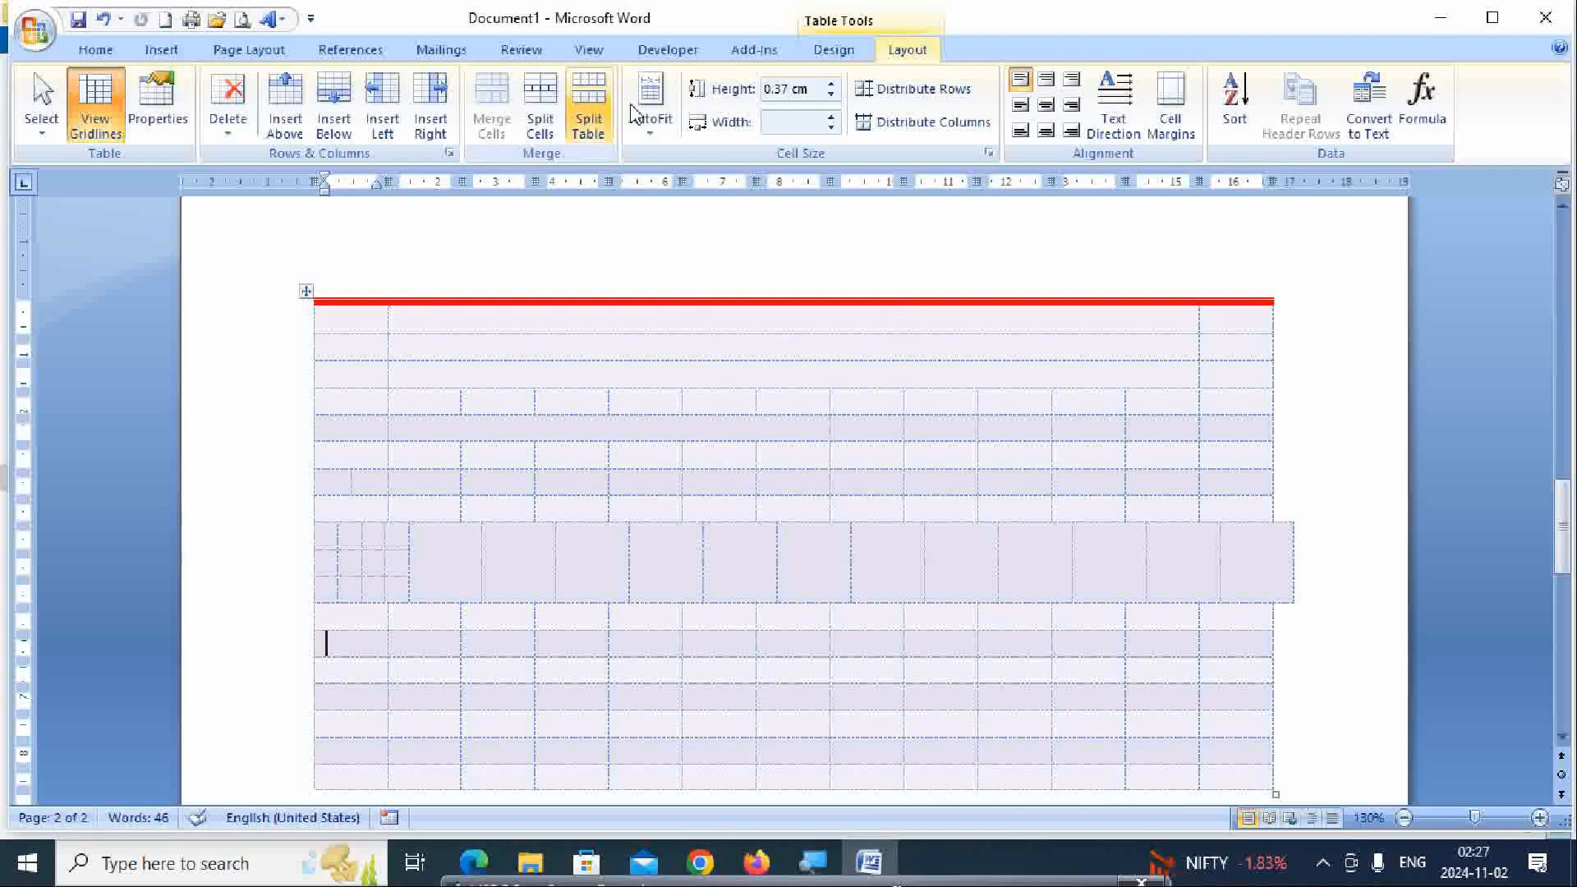
scroll(810, 523, down, 5)
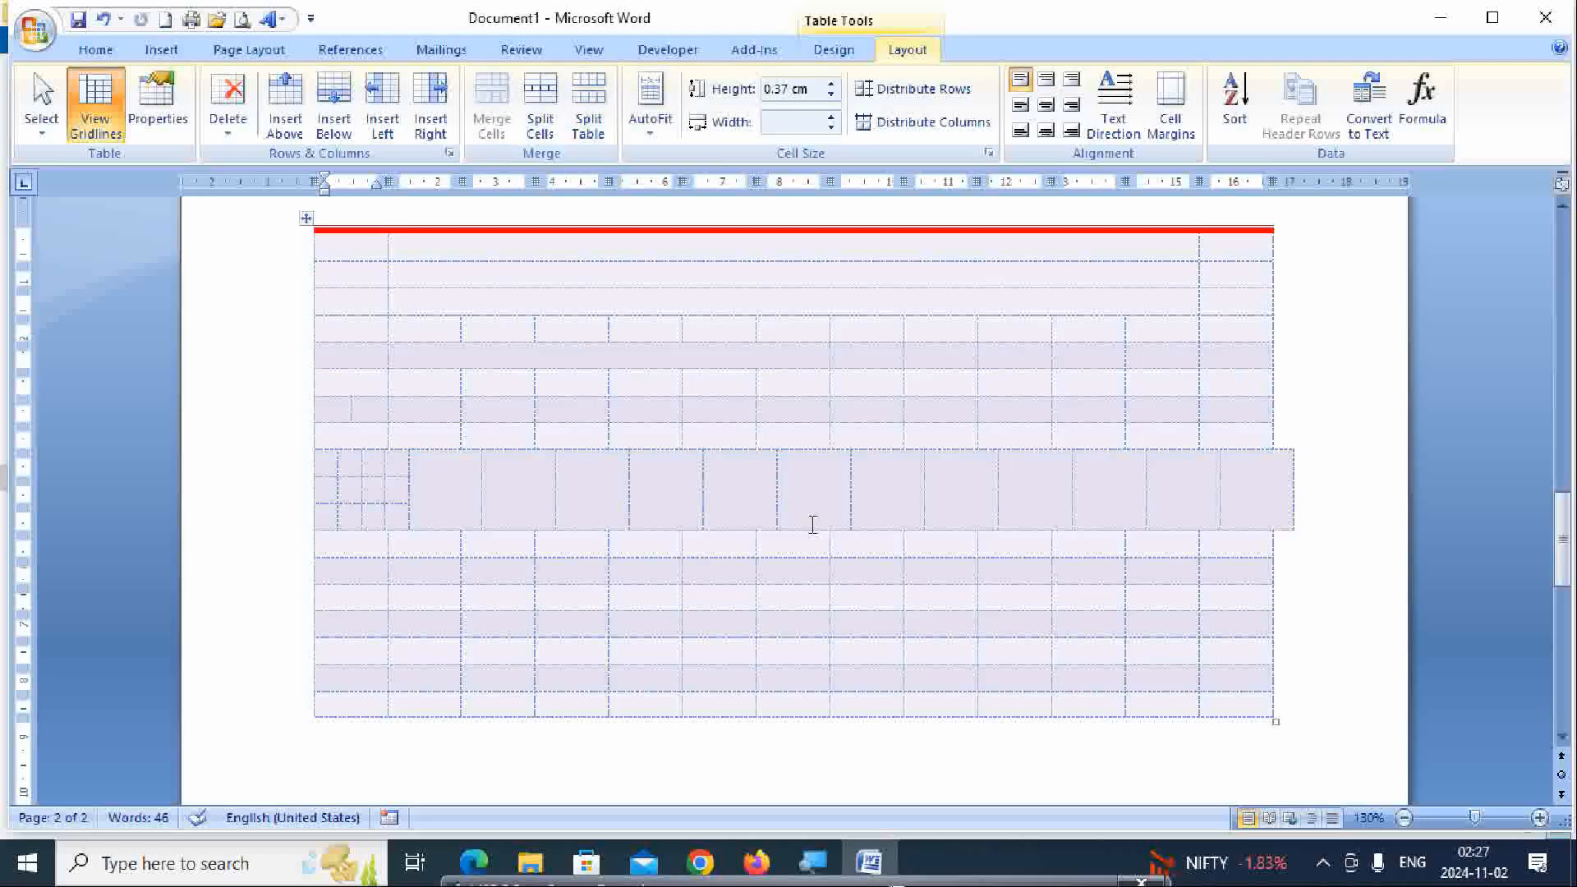
scroll(828, 510, up, 6)
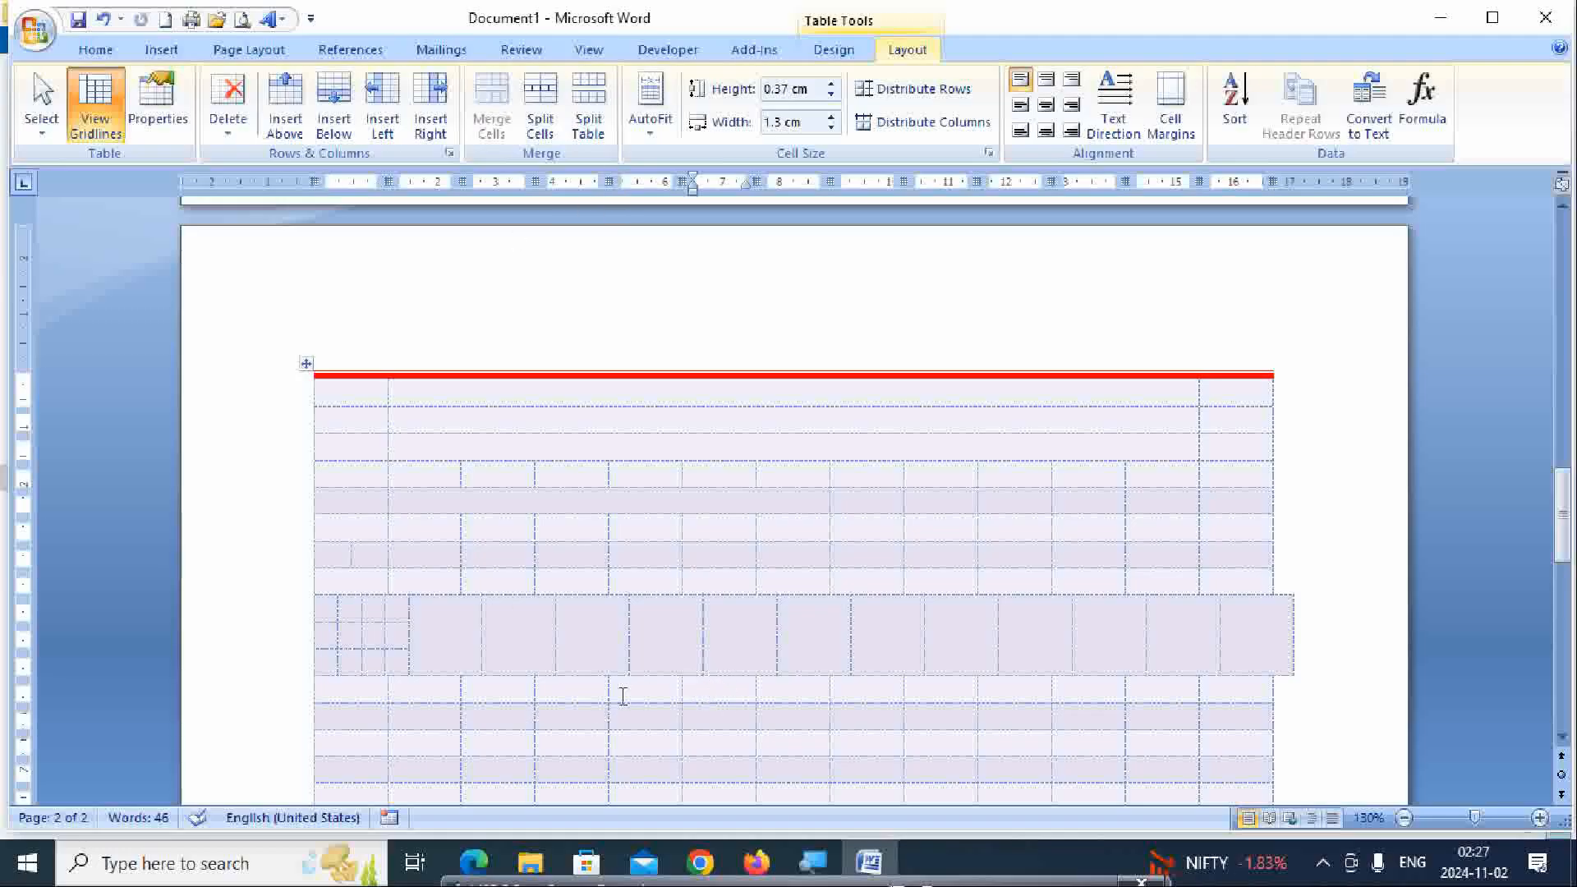
click(615, 135)
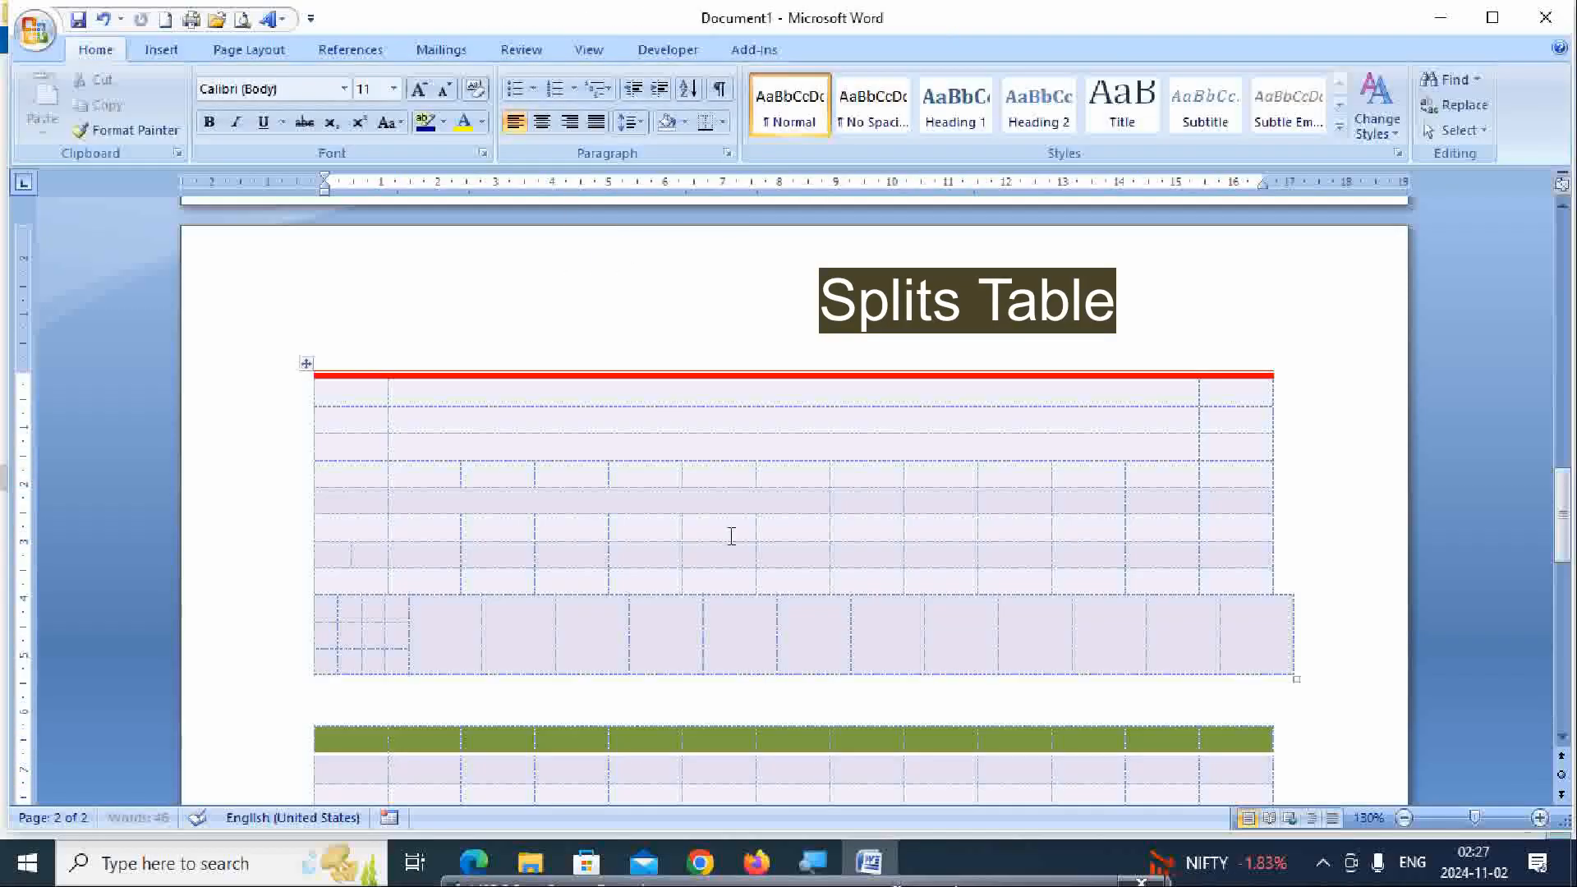
scroll(731, 537, down, 1)
scroll(732, 537, up, 4)
scroll(733, 536, down, 3)
scroll(734, 536, down, 3)
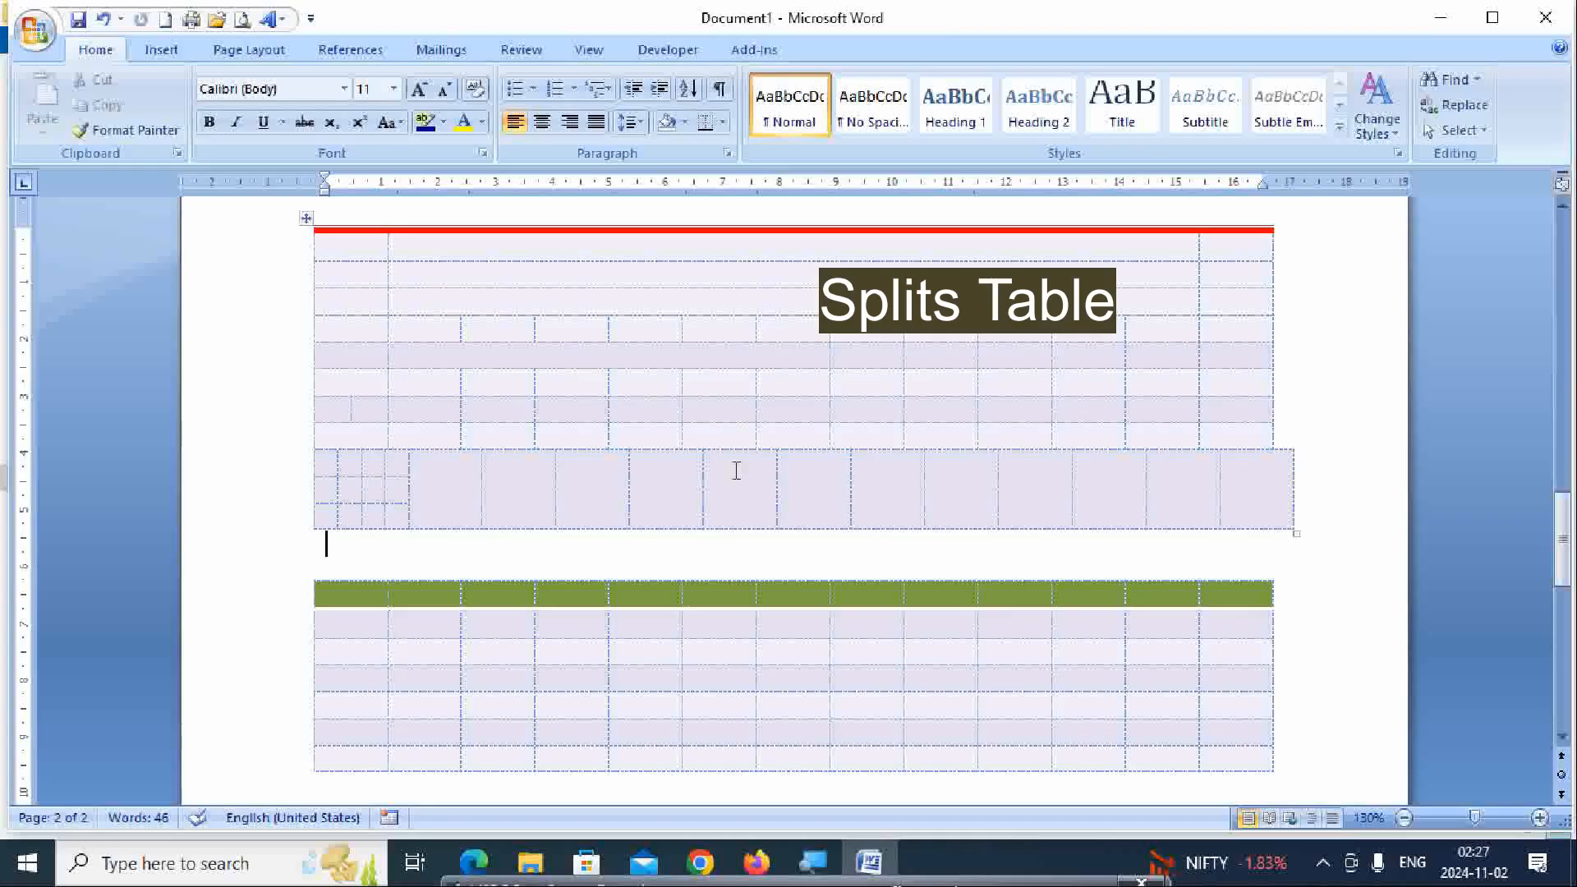
Enter "text" in the first undivided cell of the upper table's tall row, just beside the subdivided cell
click(161, 49)
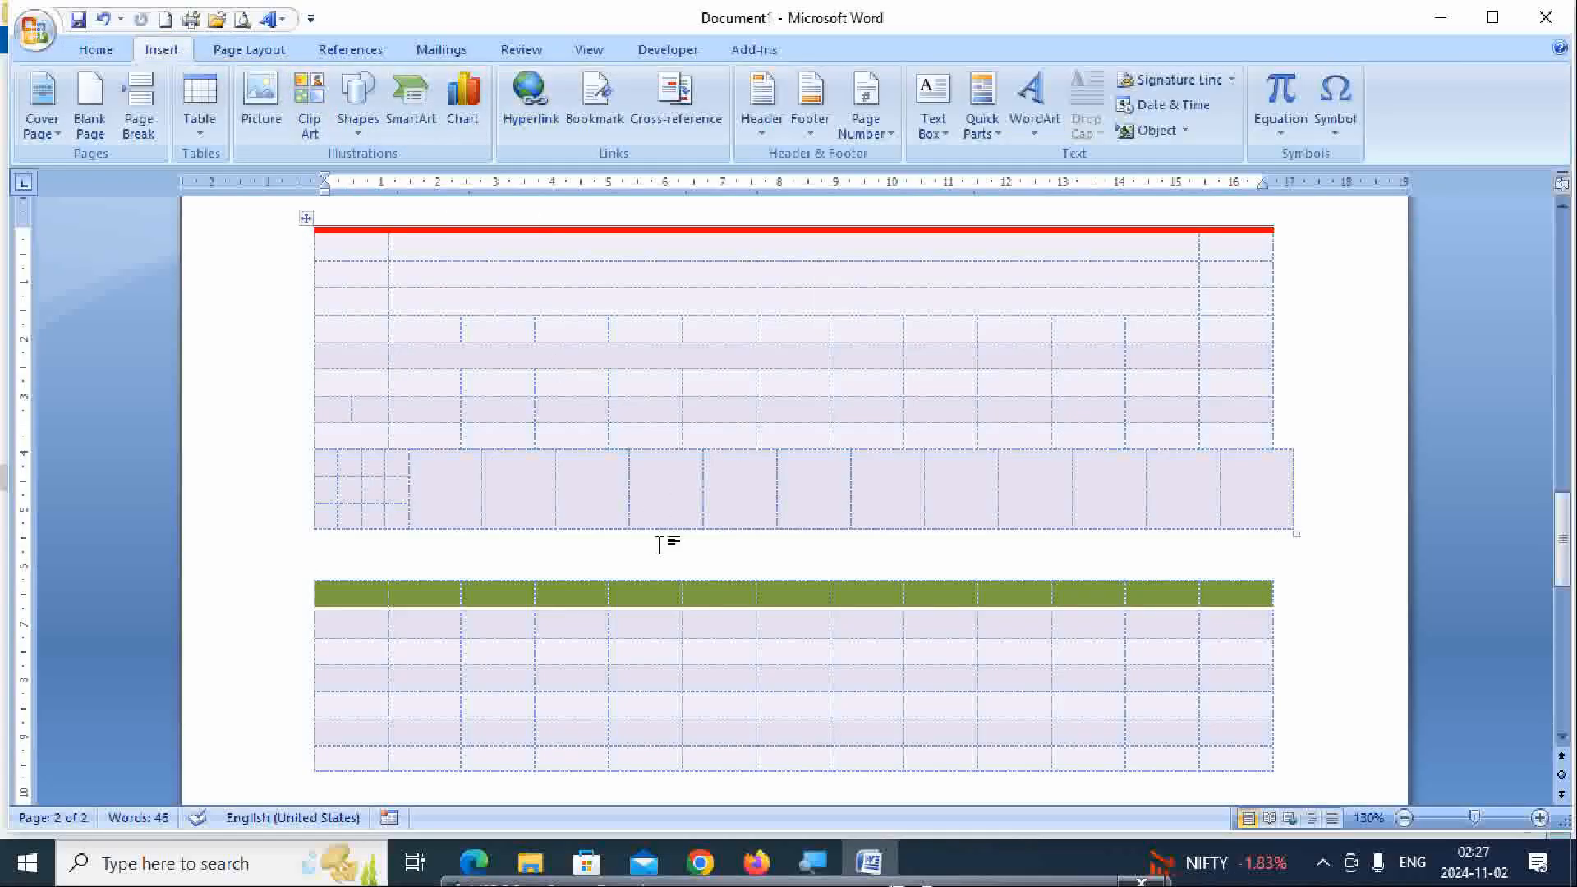
click(659, 446)
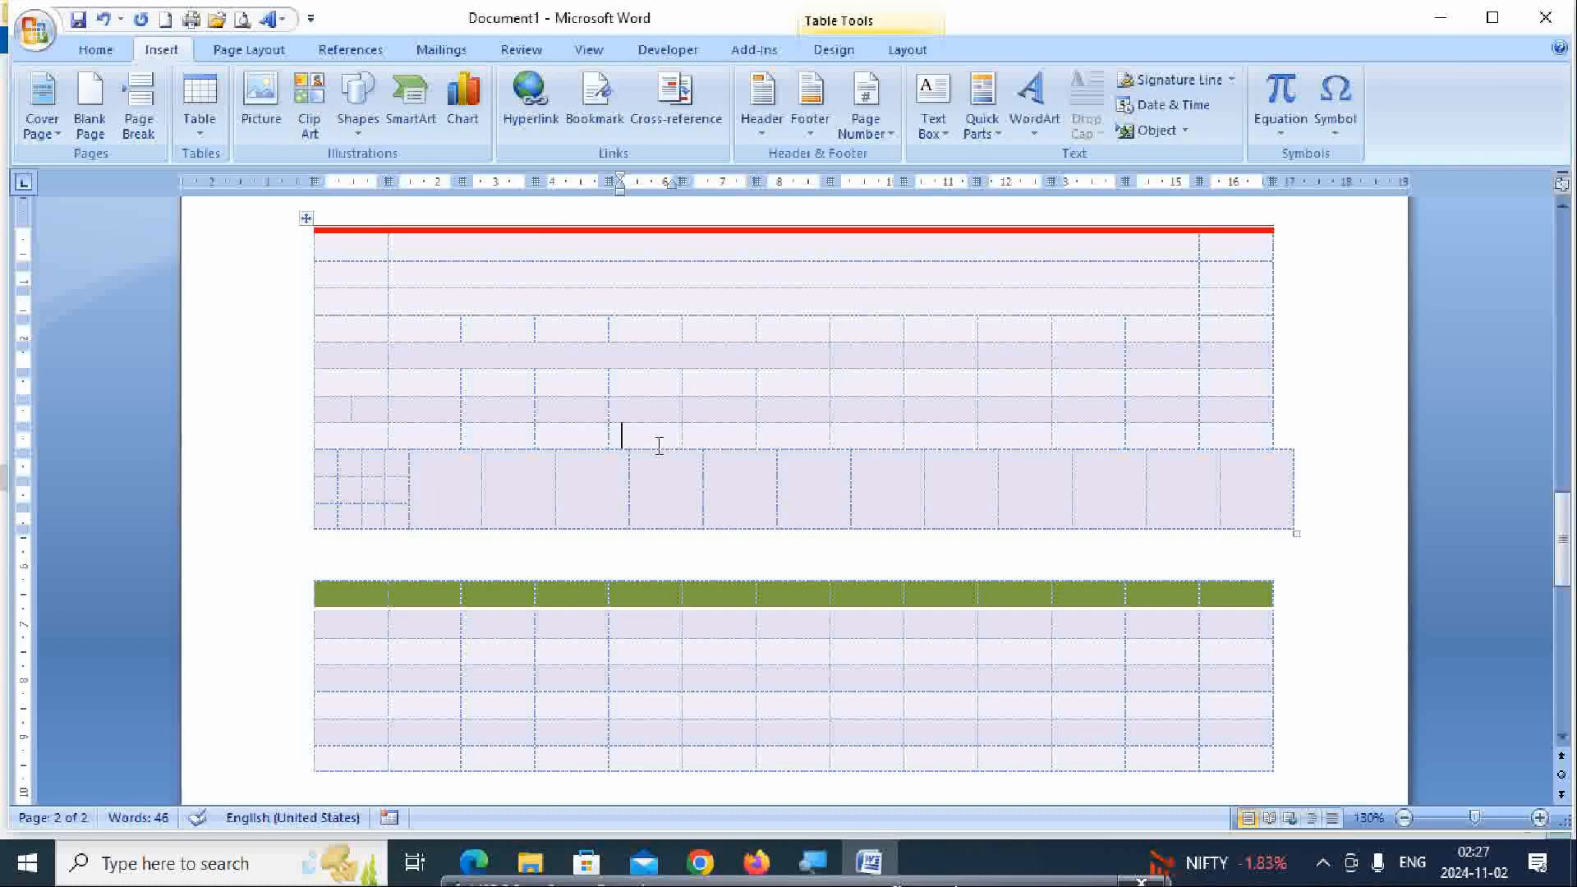
click(834, 50)
click(907, 50)
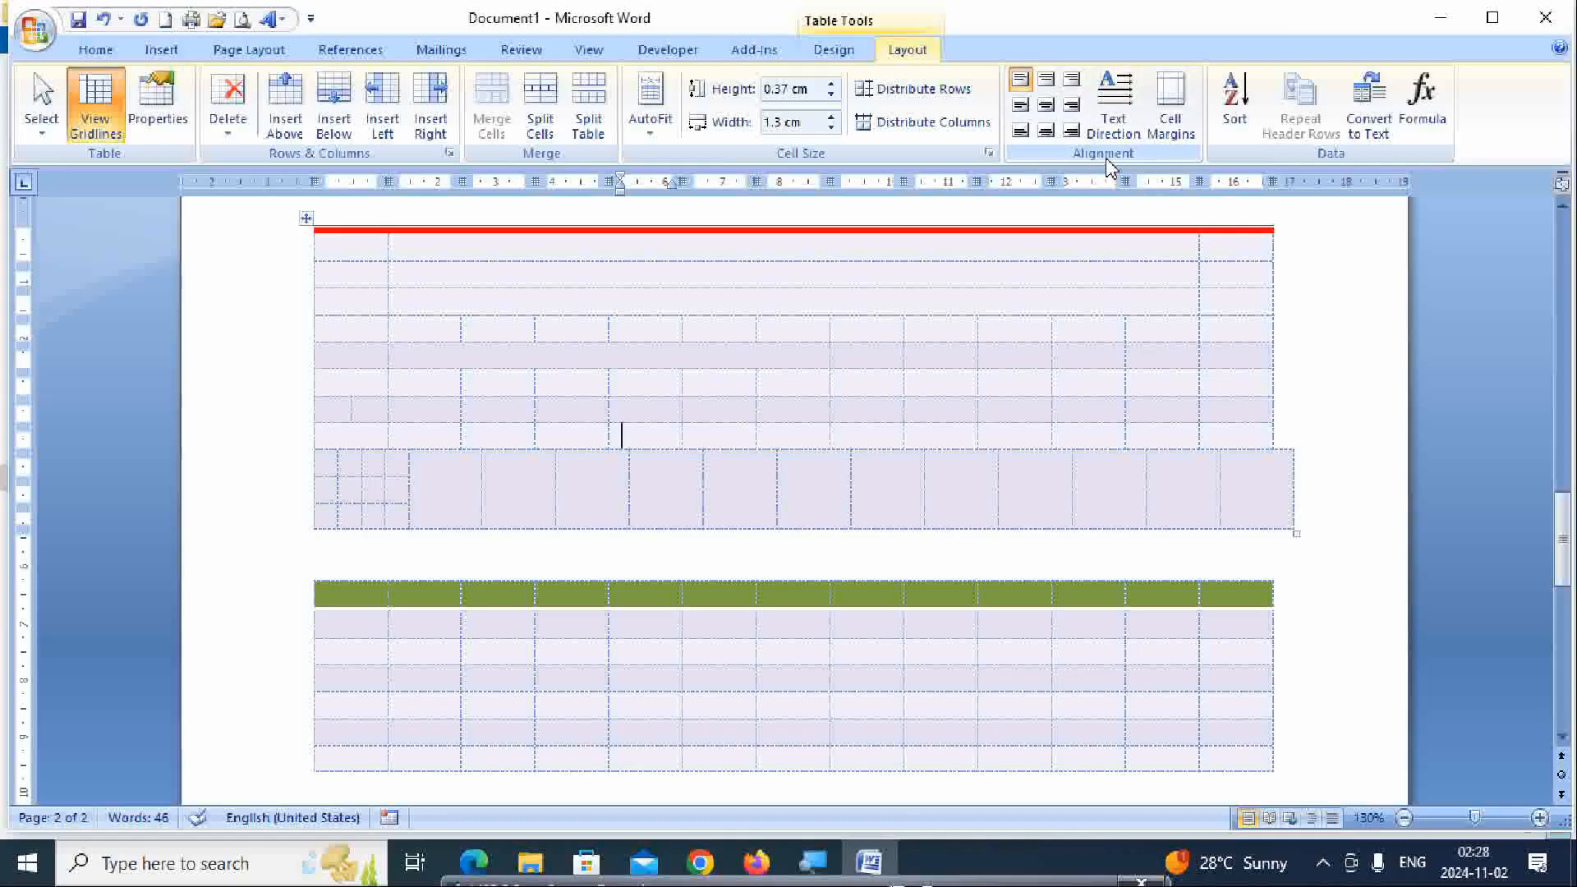
scroll(1071, 362, up, 3)
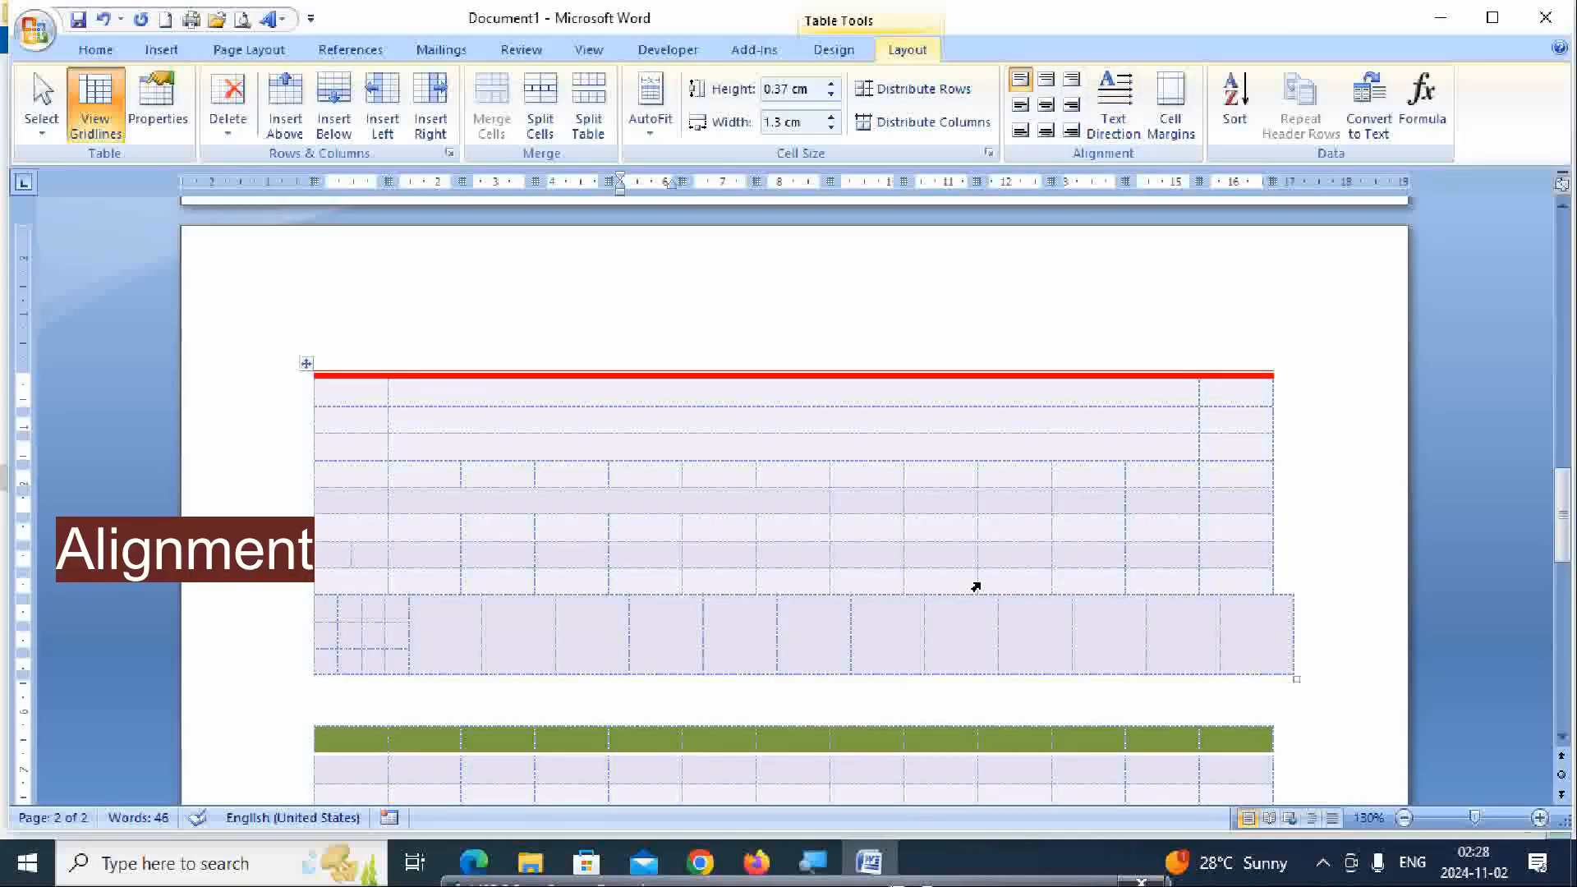
click(453, 651)
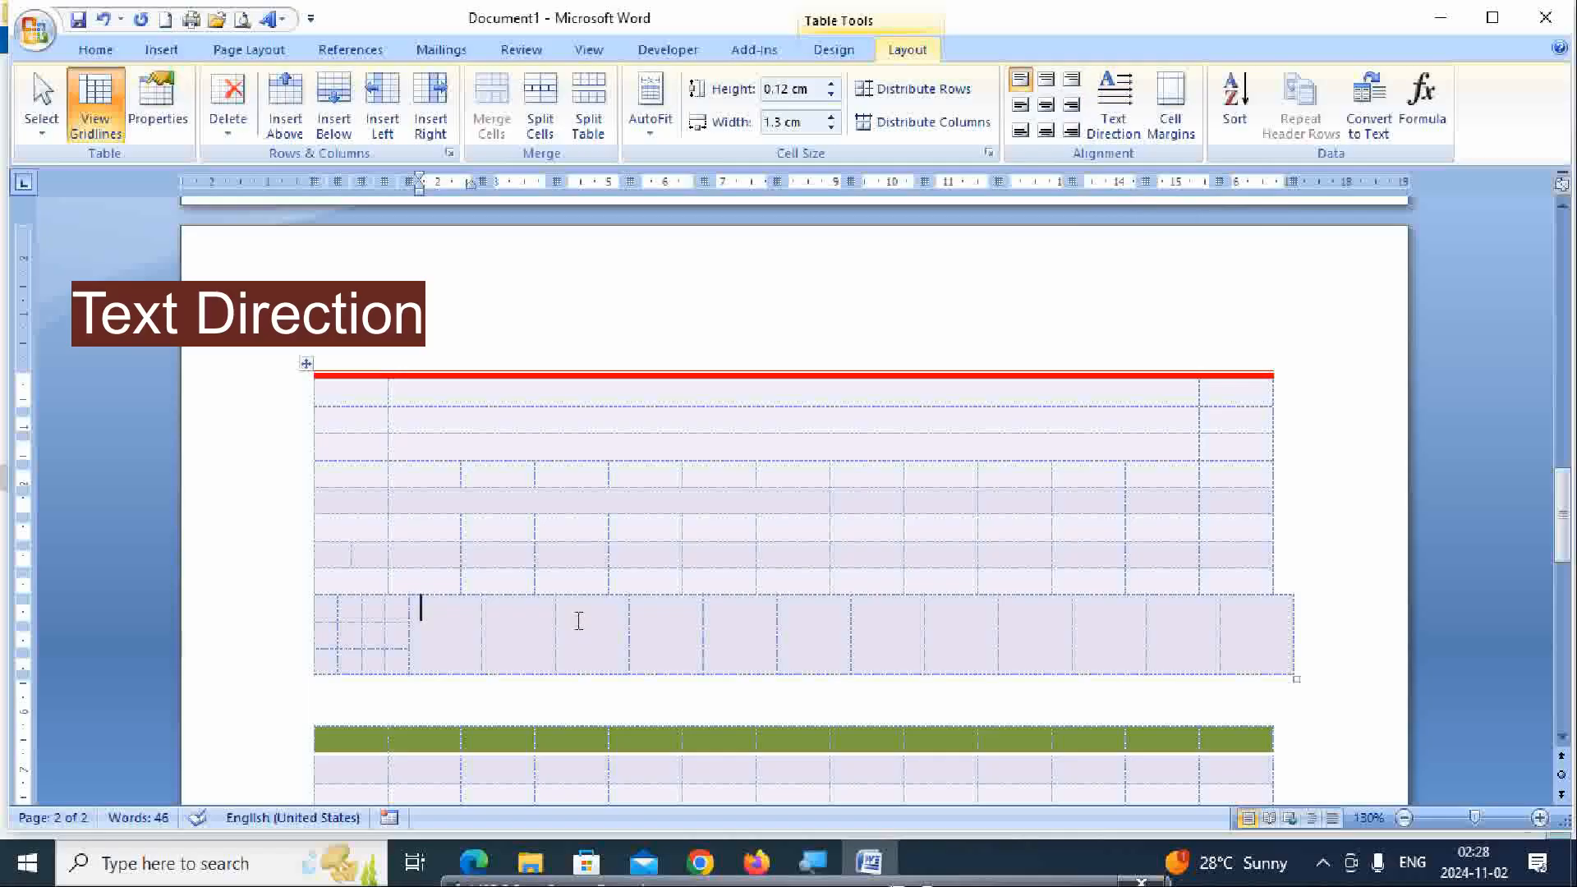
text(text)
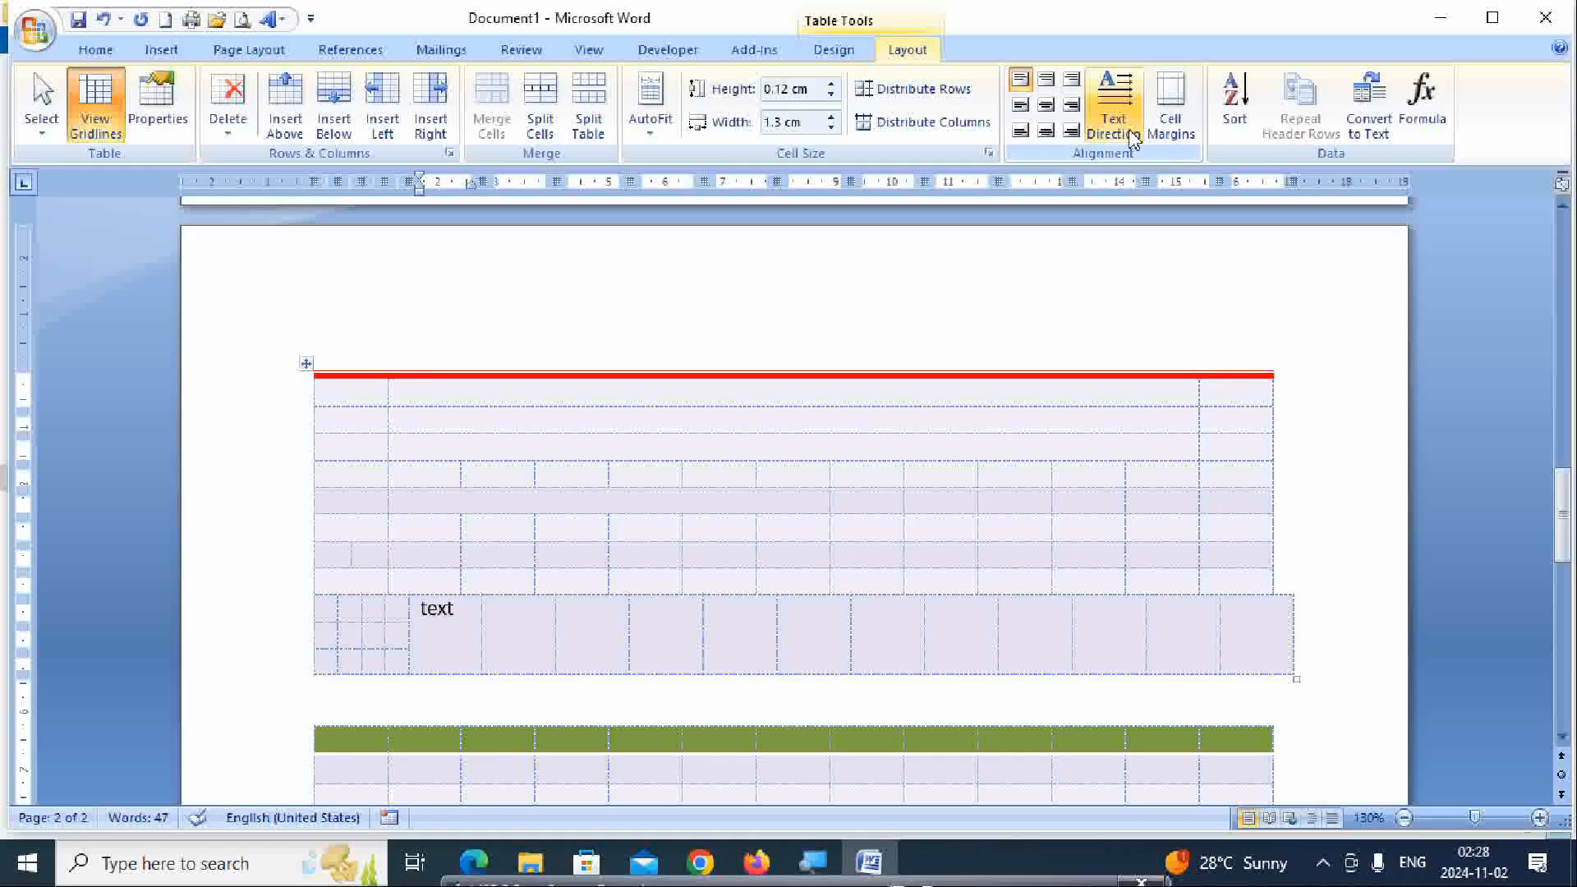
Cycle the text direction of the cell containing "text" through its orientations, ending with the text rotated to read downward
click(1127, 105)
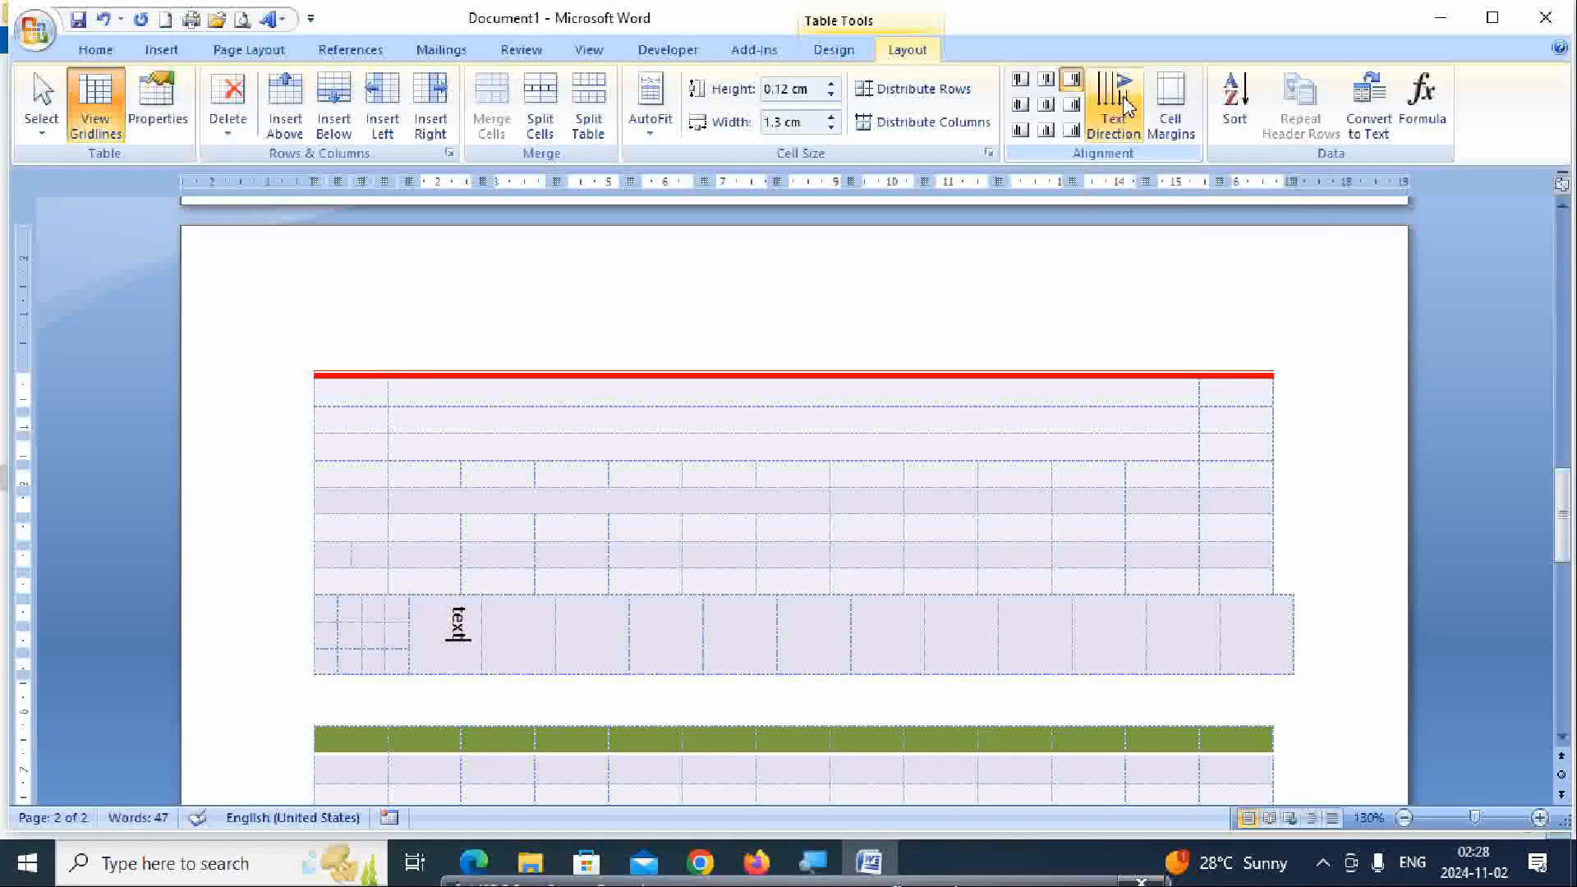
click(1127, 105)
click(1127, 105)
click(1126, 105)
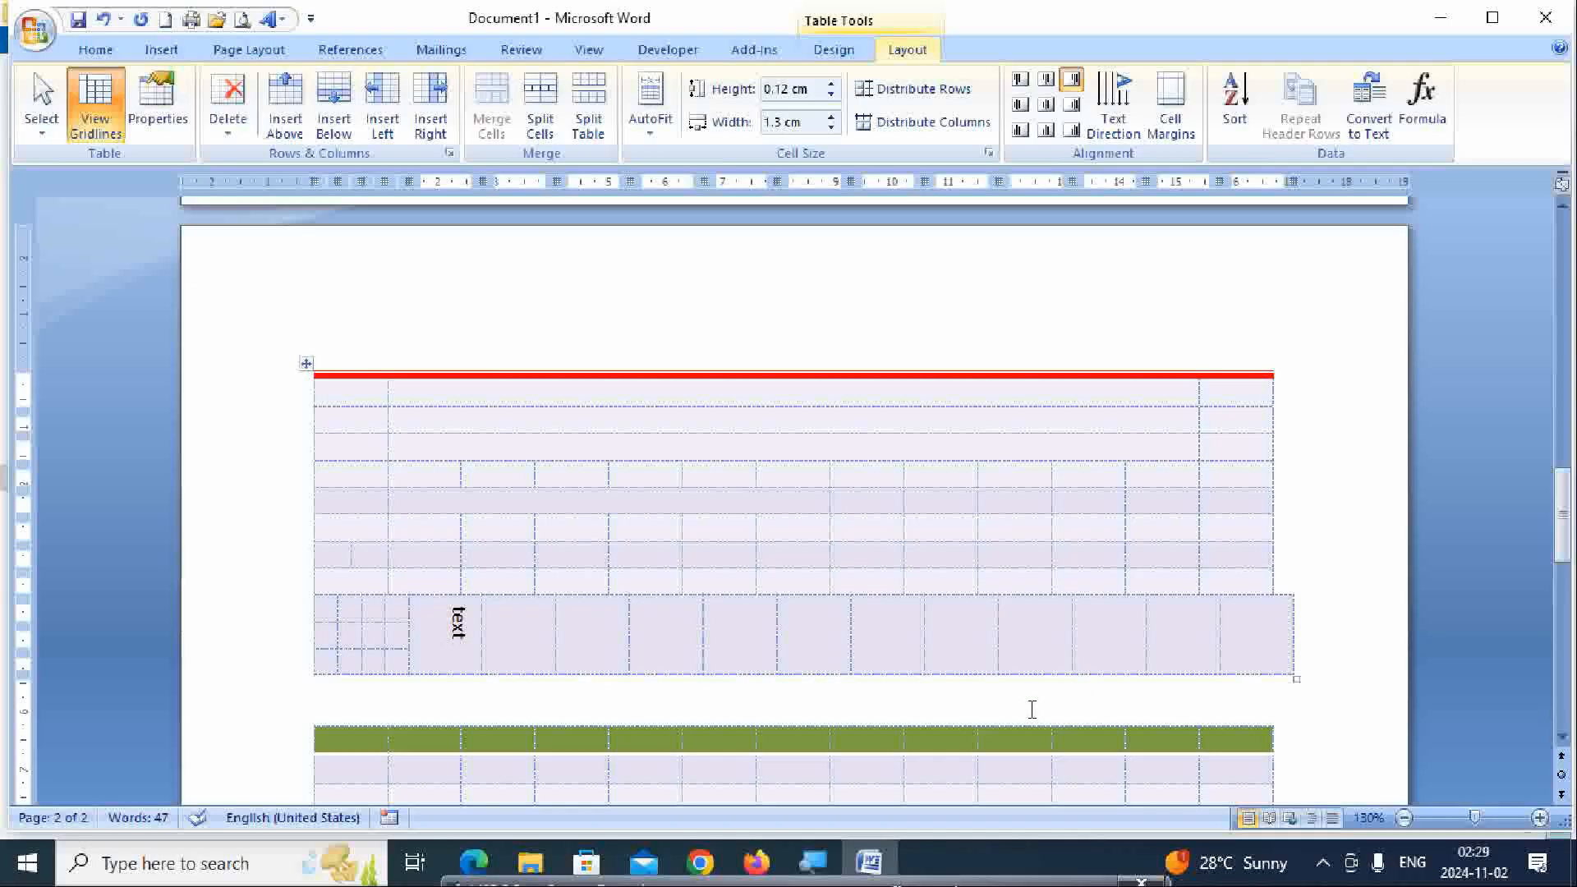
Insert the formula =average(left) in the Average cell of the first student's row in the Result table
scroll(1032, 710, down, 4)
scroll(1032, 710, up, 3)
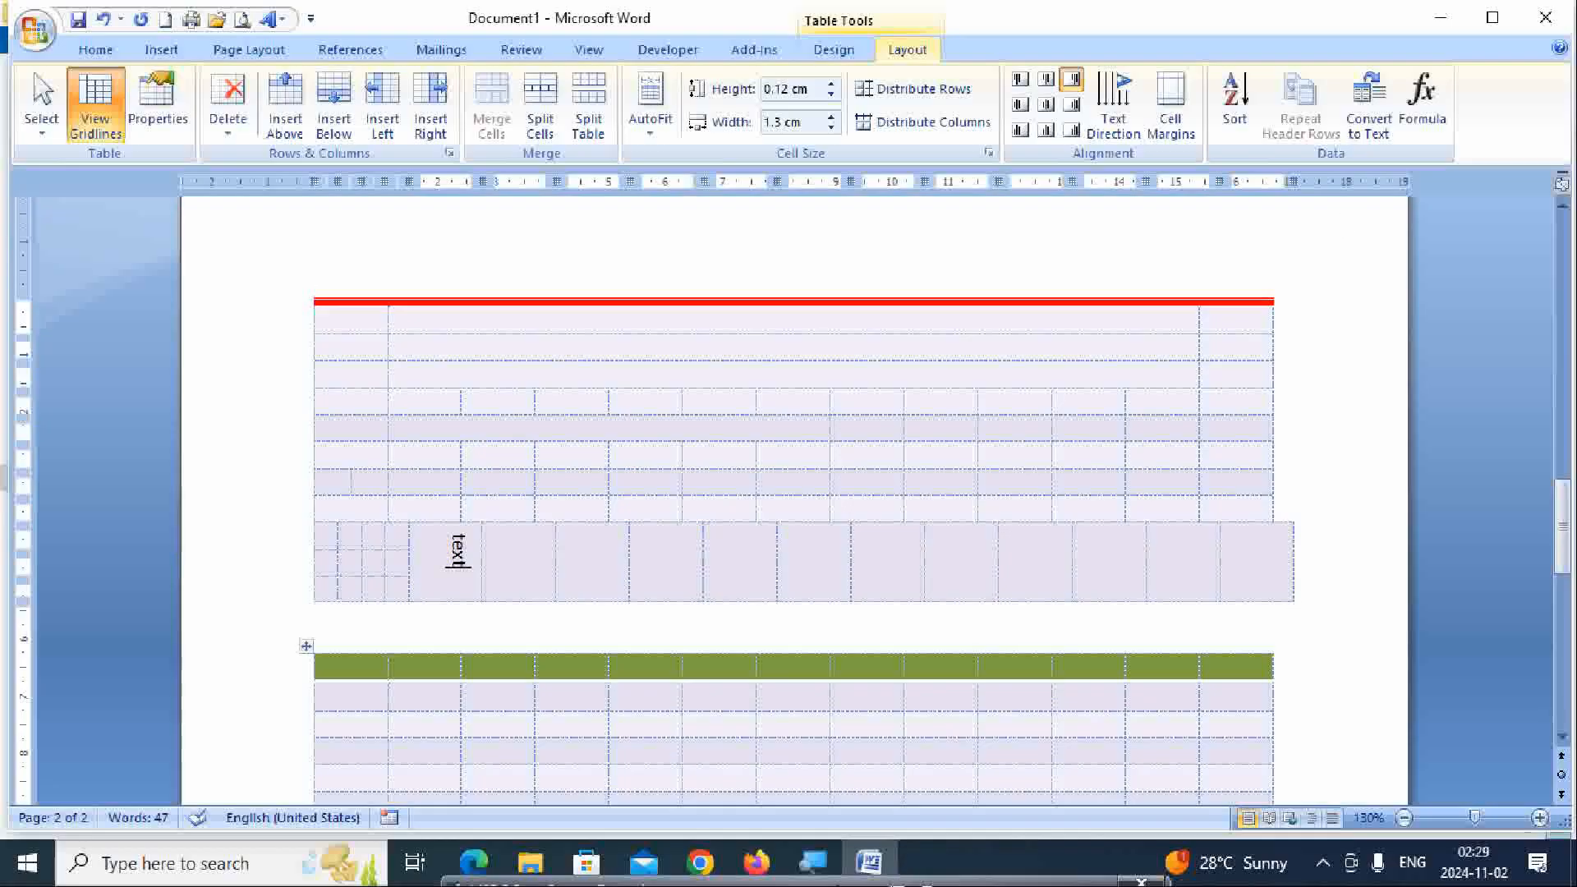
scroll(827, 776, up, 10)
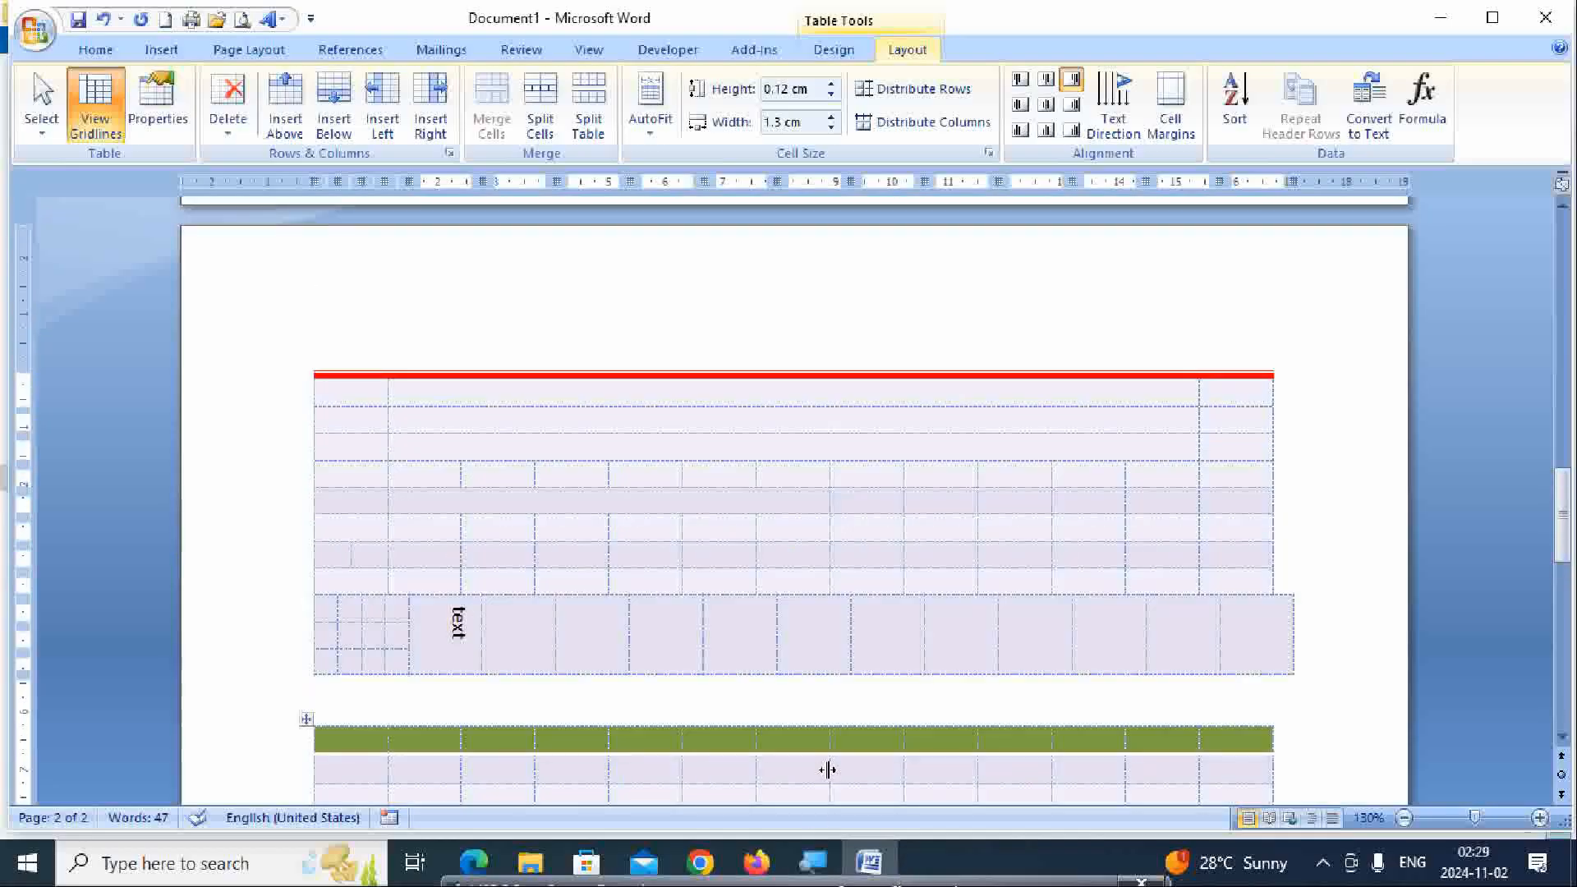
scroll(827, 777, up, 6)
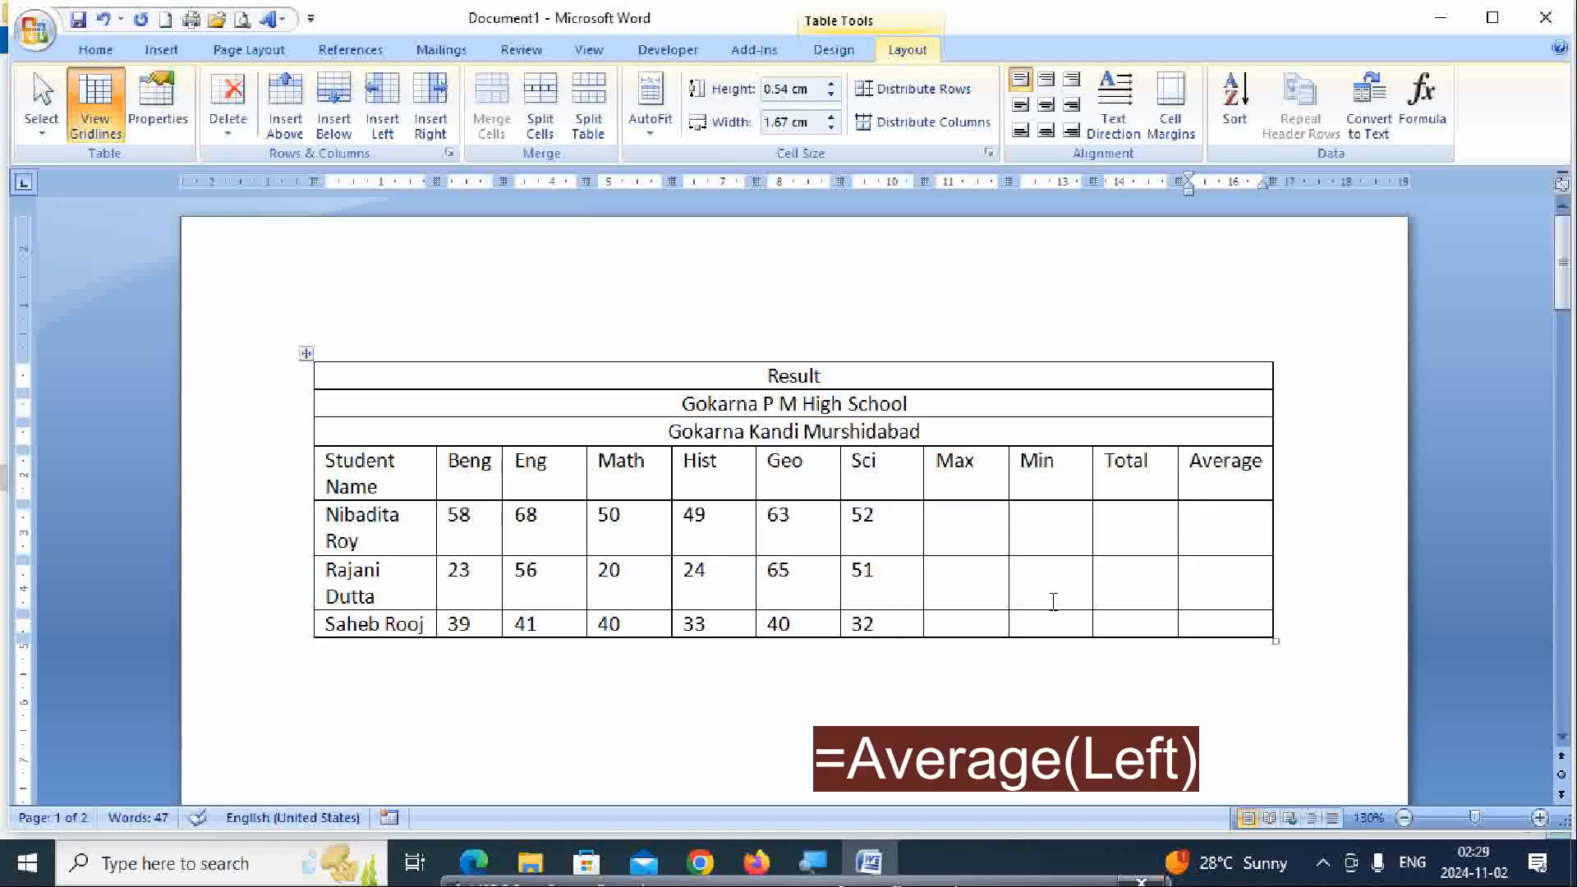
click(1419, 105)
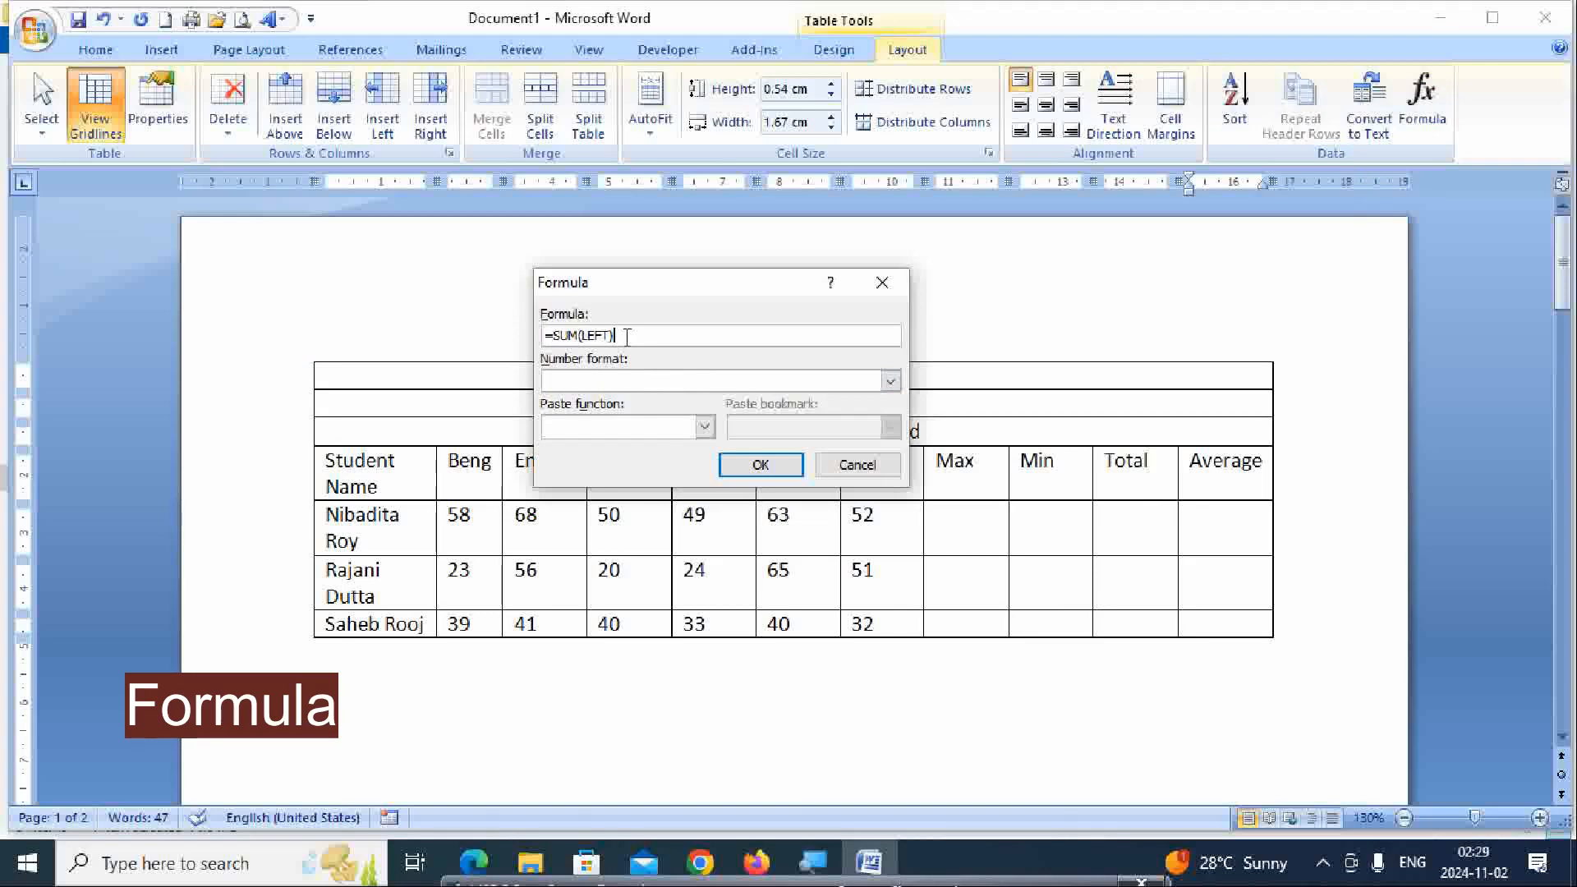
key(BackSpace)
key(BackSpace)
key(BackSpace)
key(BackSpace)
key(BackSpace)
key(BackSpace)
key(BackSpace)
key(BackSpace)
key(BackSpace)
key(BackSpace)
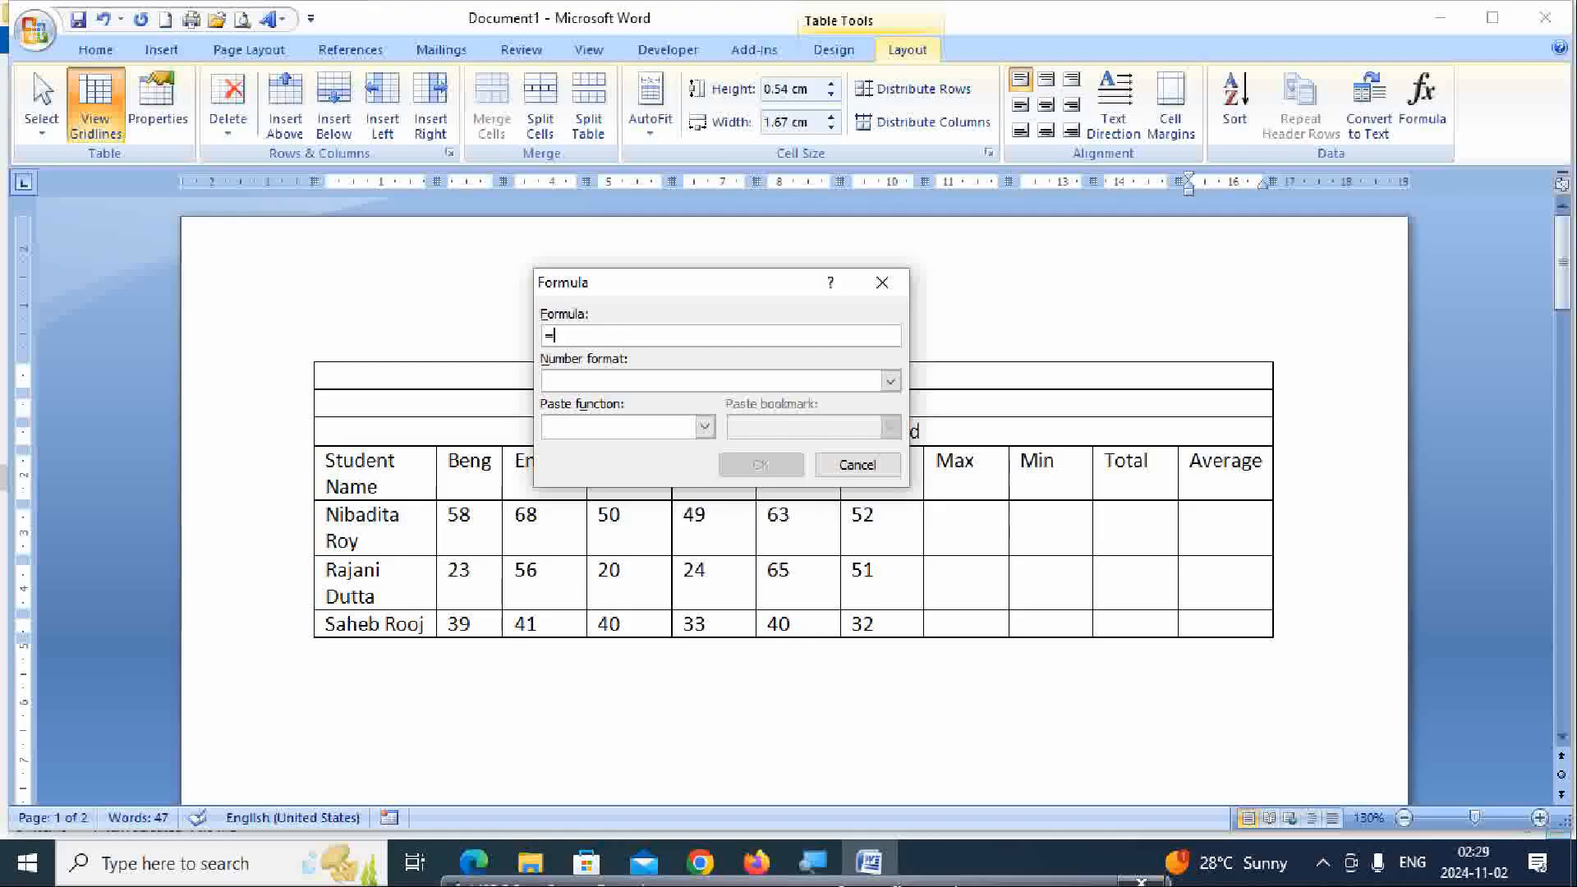
text(=average(left)
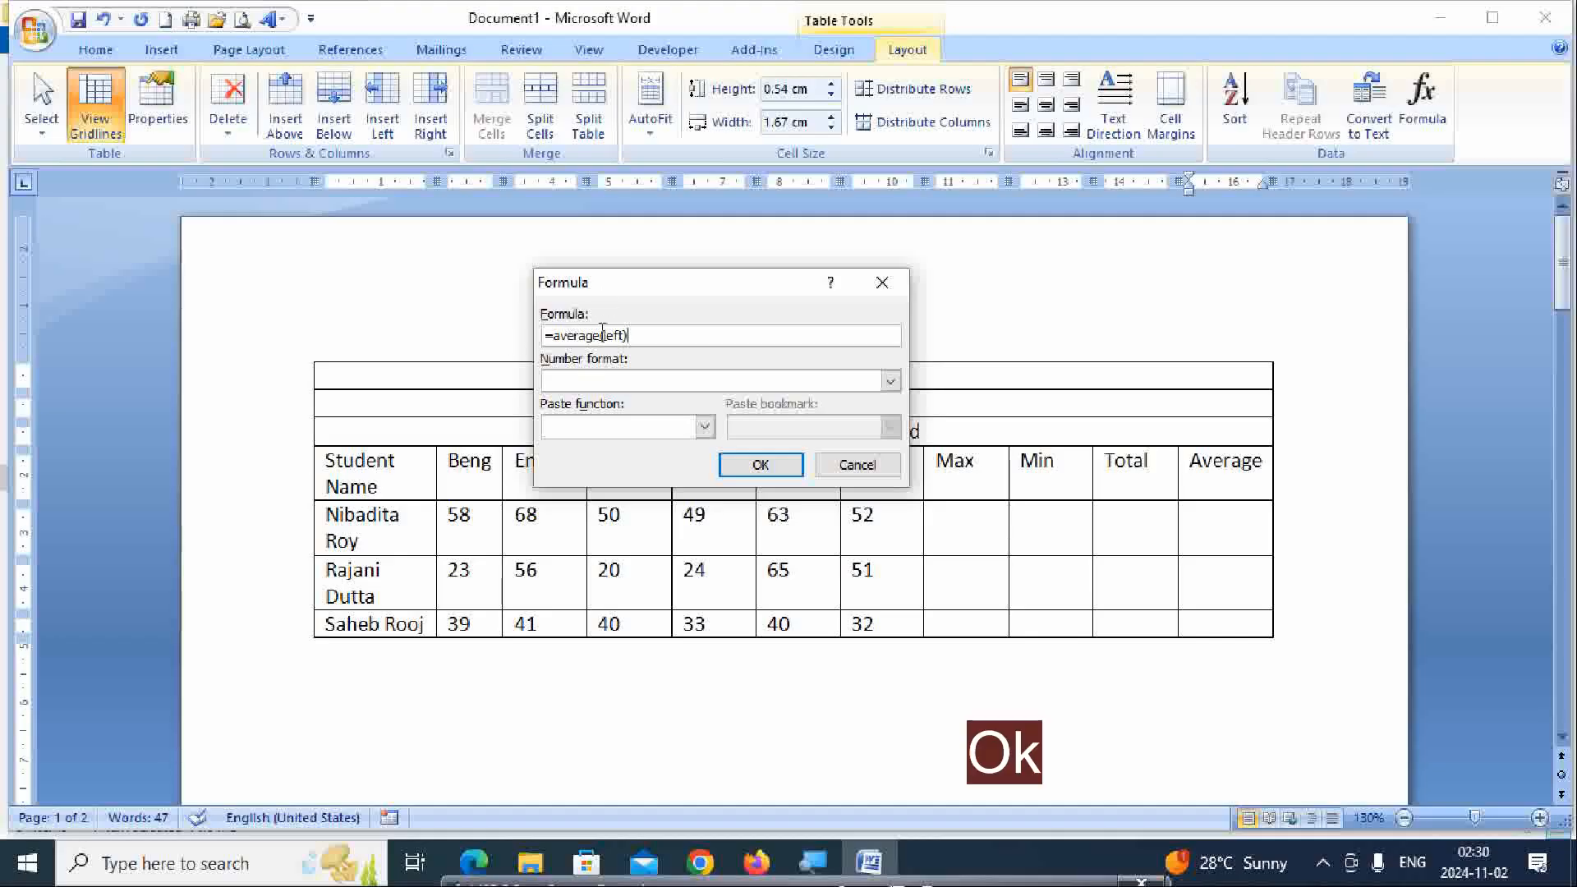
click(754, 469)
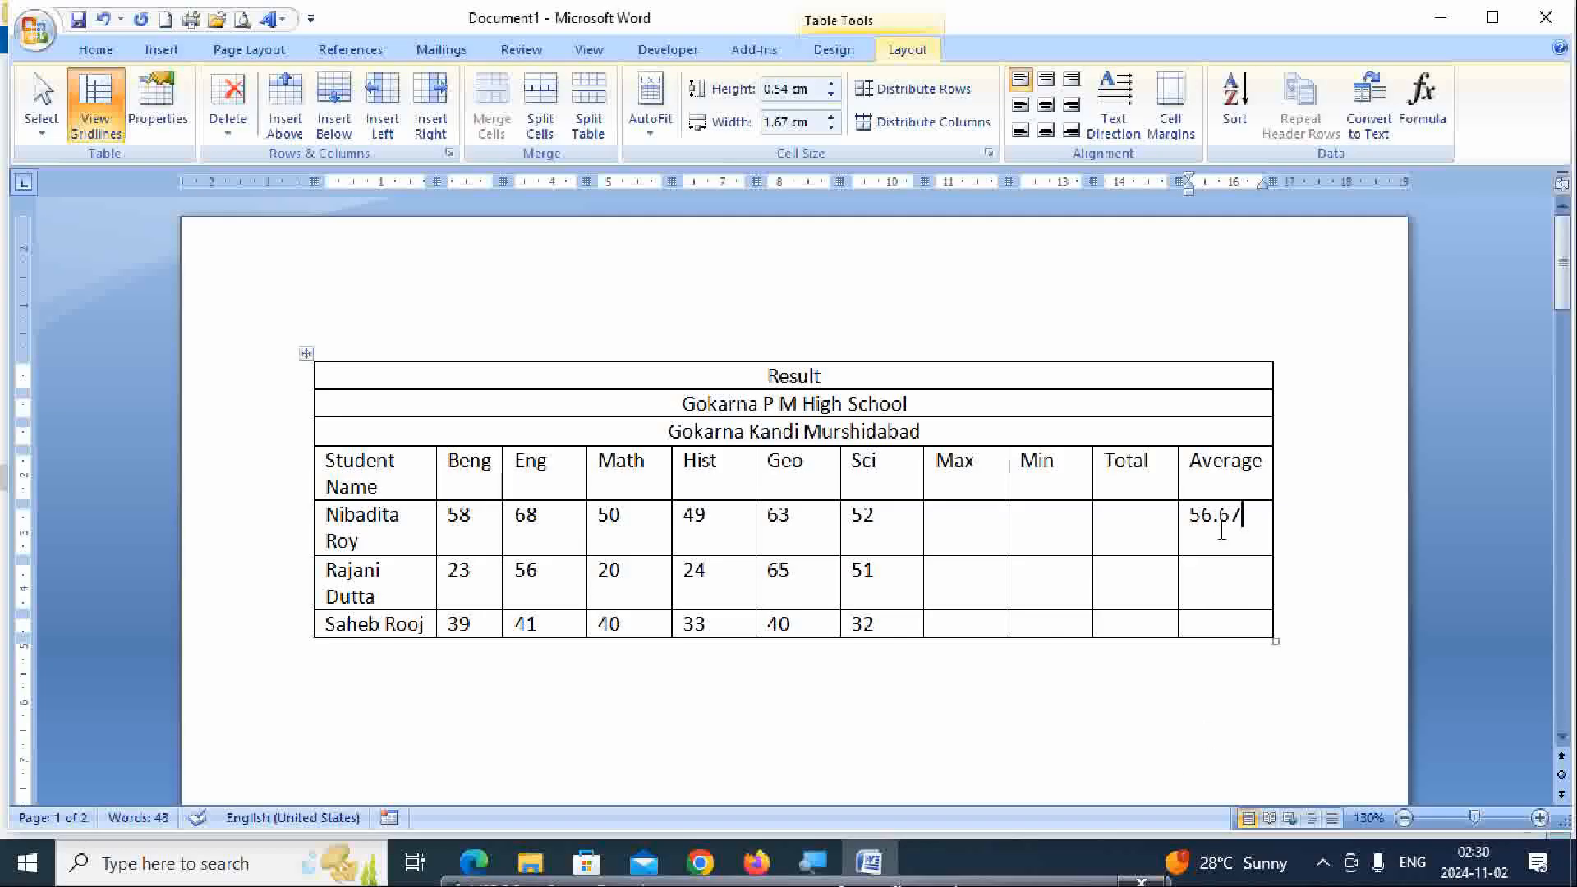
click(1235, 582)
click(1422, 103)
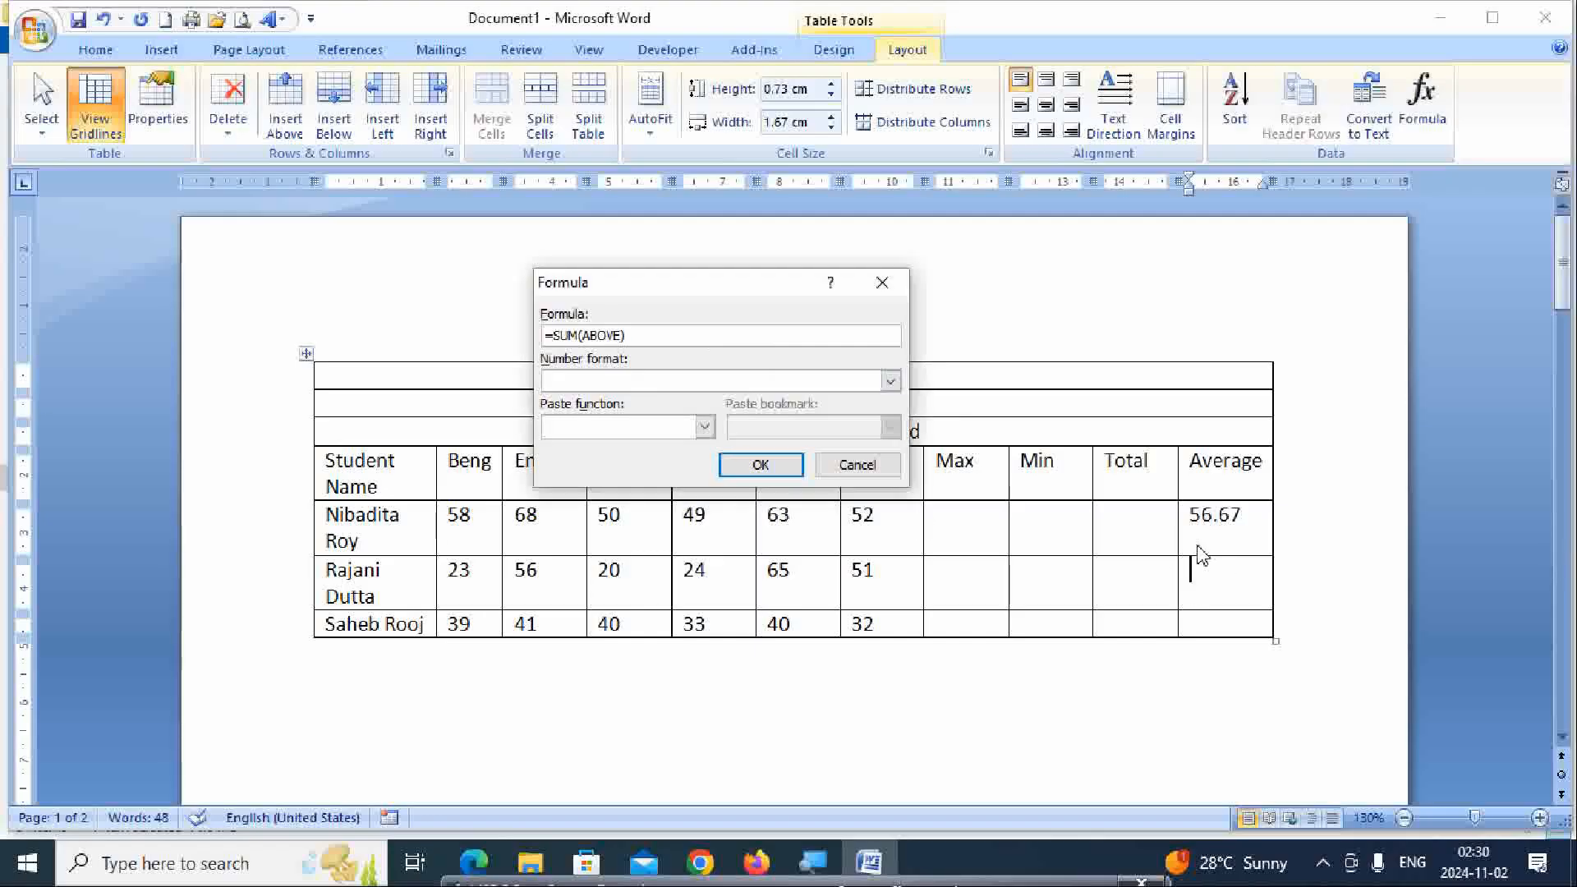
click(882, 282)
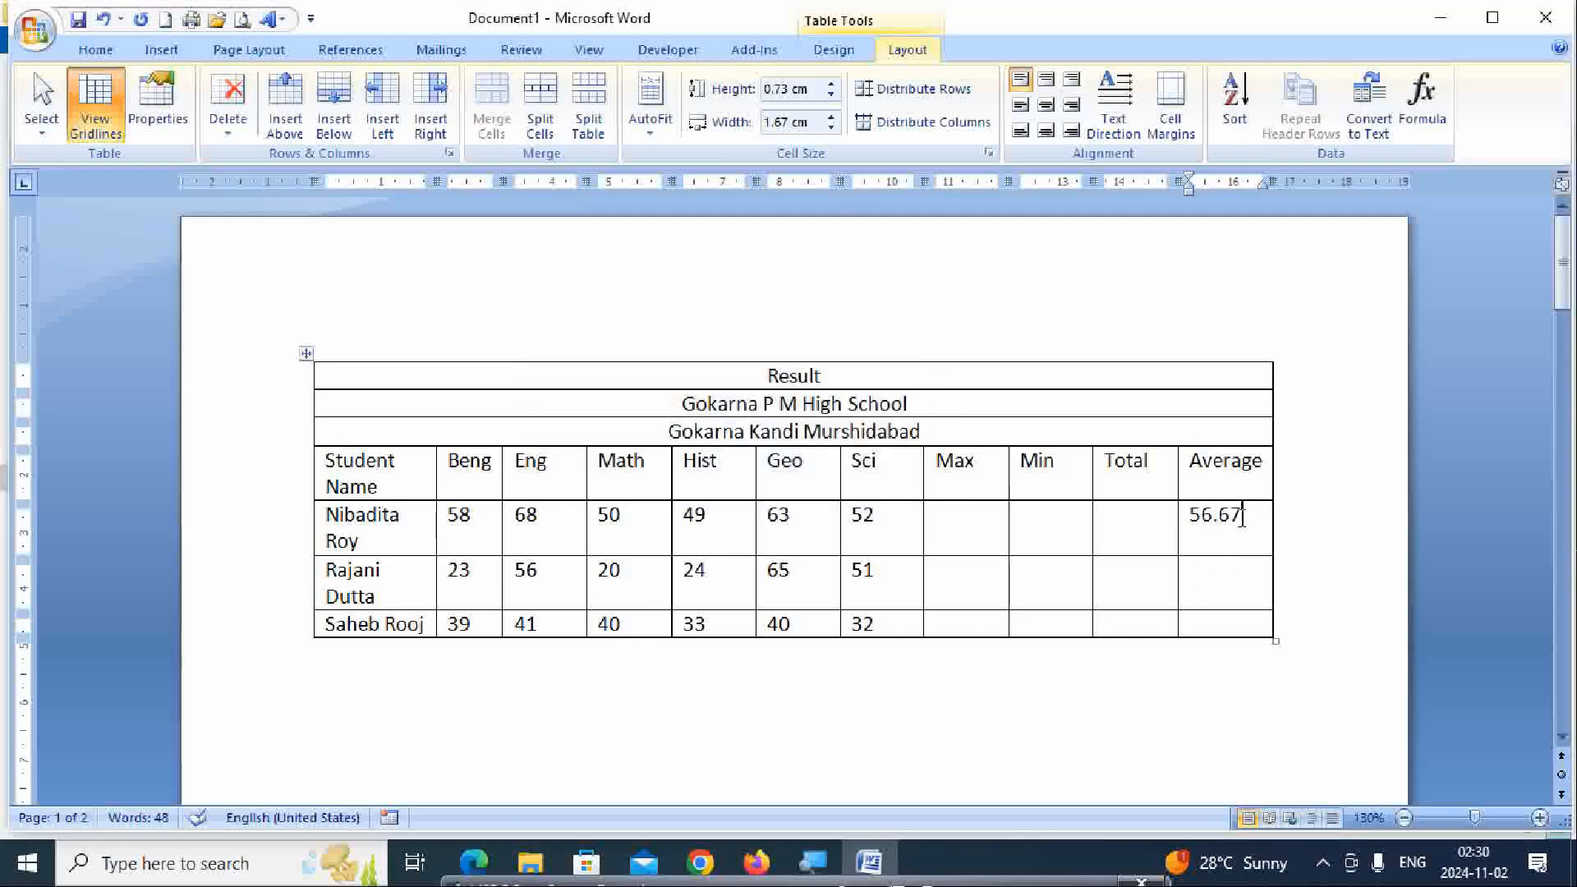
Copy the formula text =average(left) from the first student's Average cell without changing the formula
click(1242, 516)
click(1422, 102)
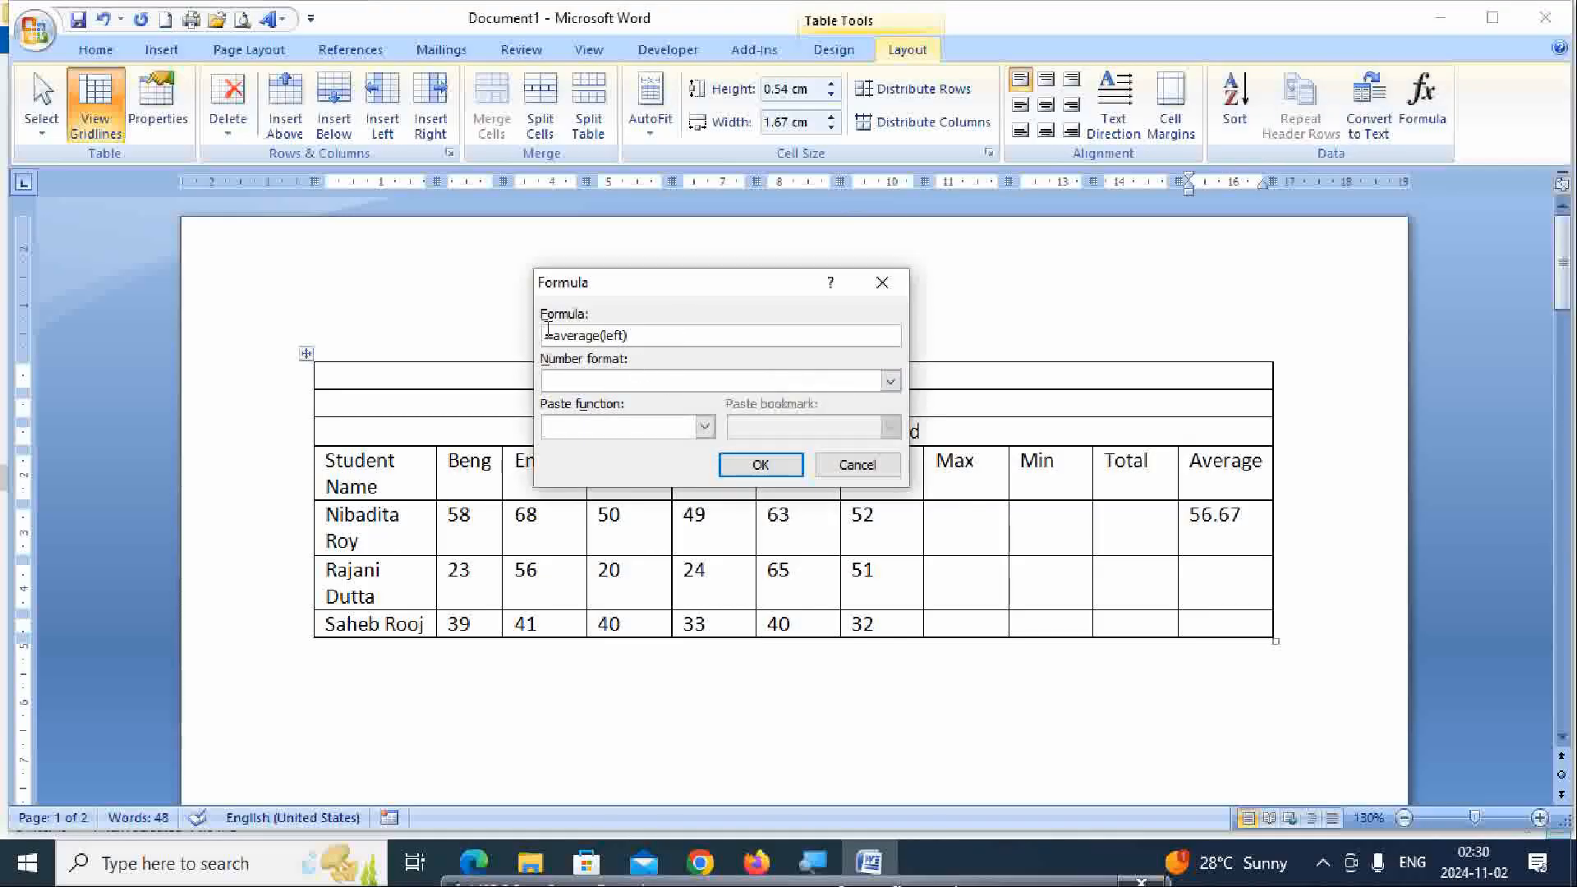
drag(548, 335, 651, 335)
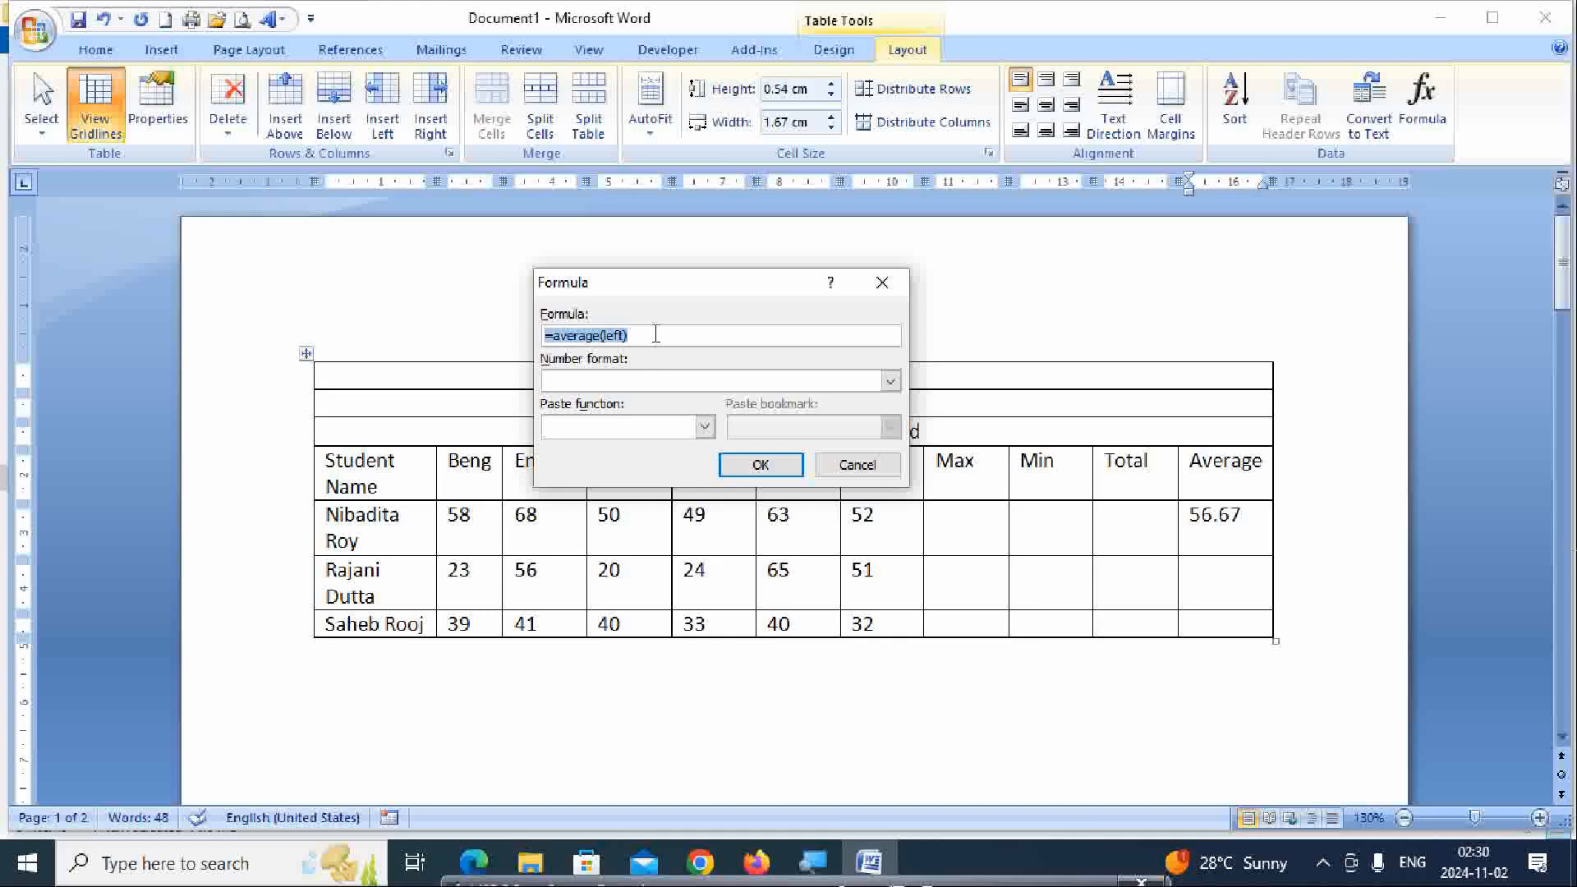
key(ctrl+c)
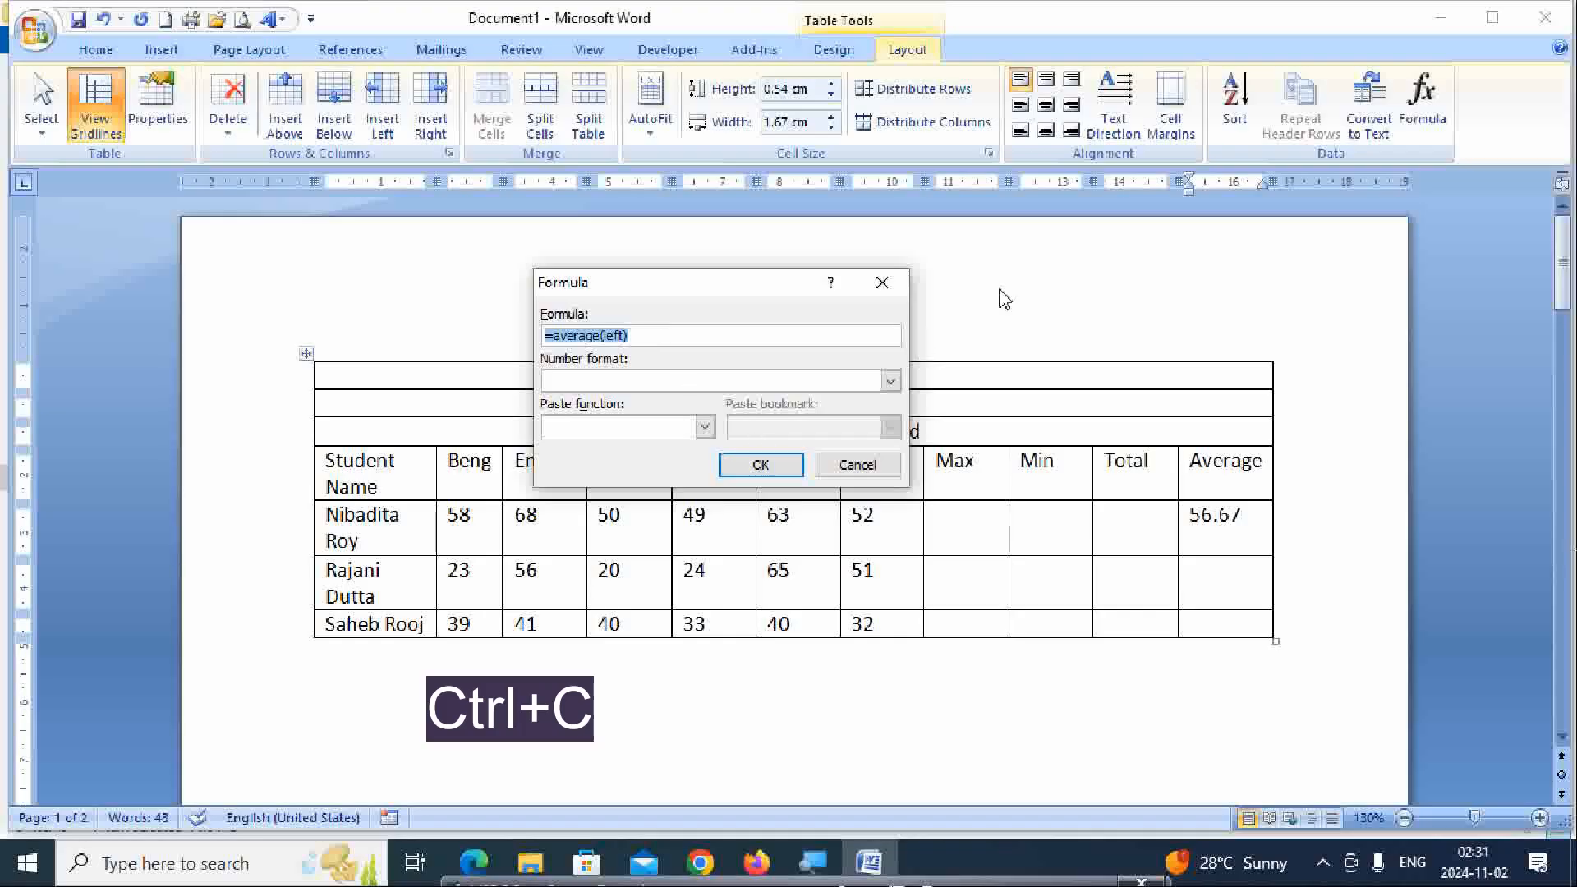
click(882, 282)
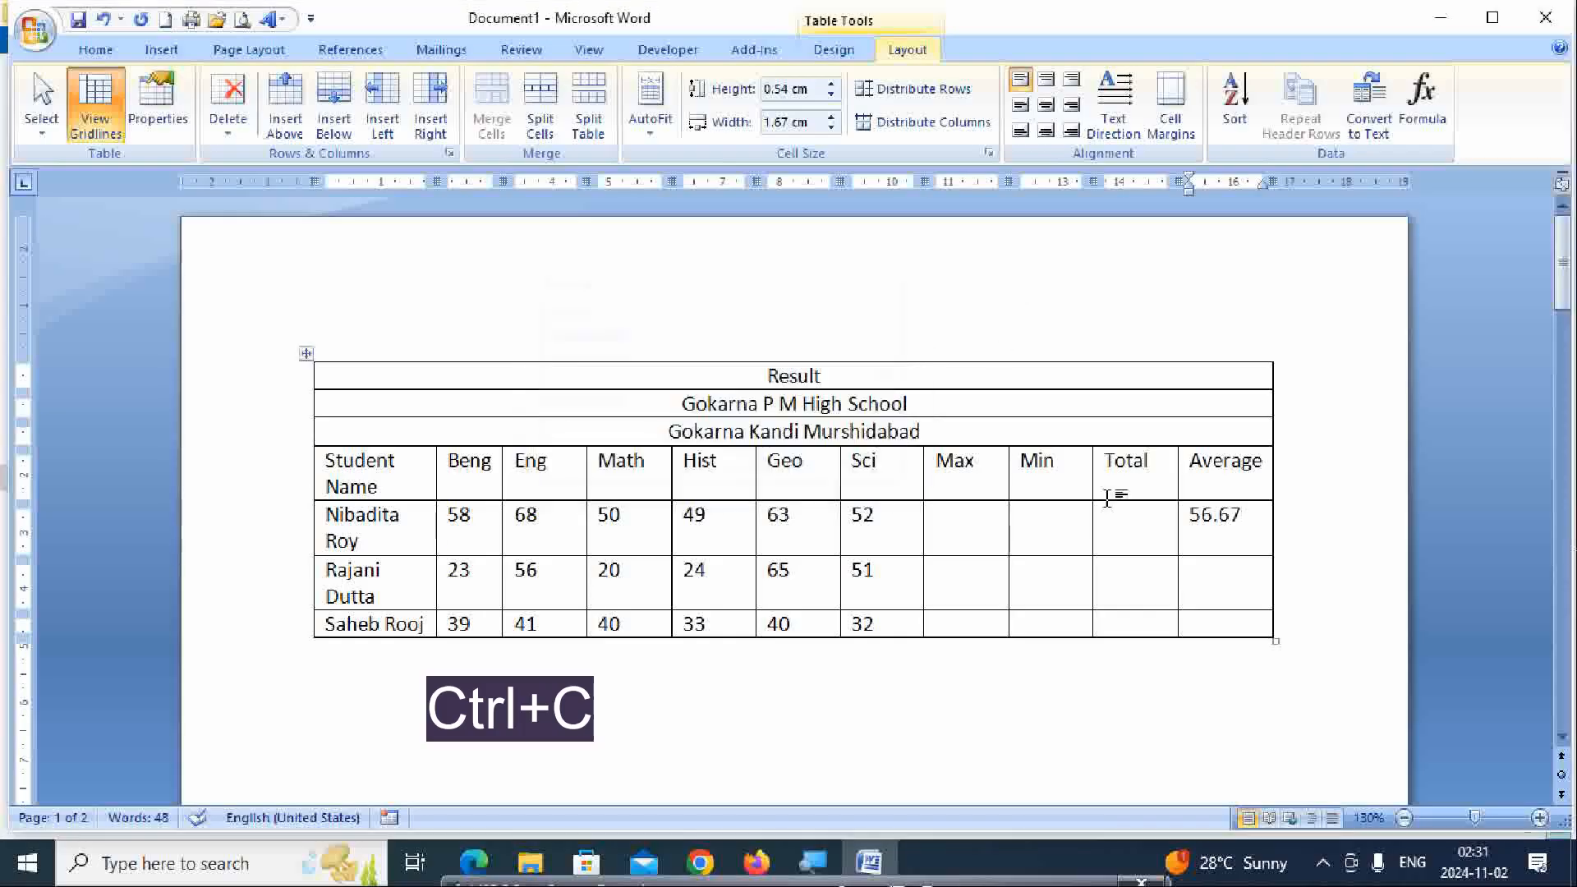
Replace the default formula with the copied =average(left) in the second student's Average cell
click(1221, 569)
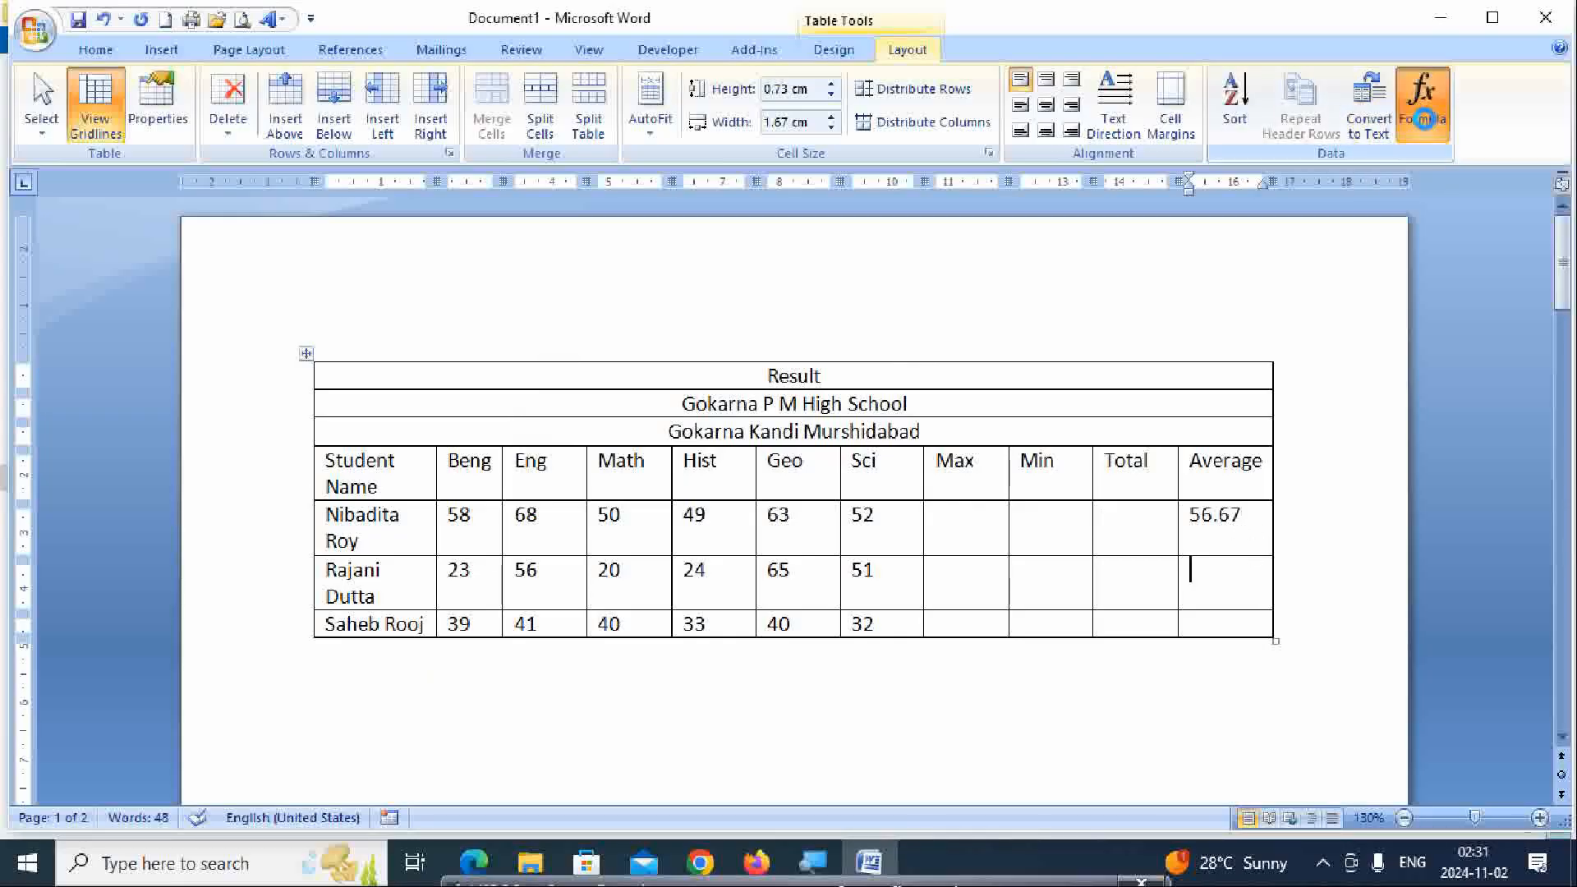
click(1424, 119)
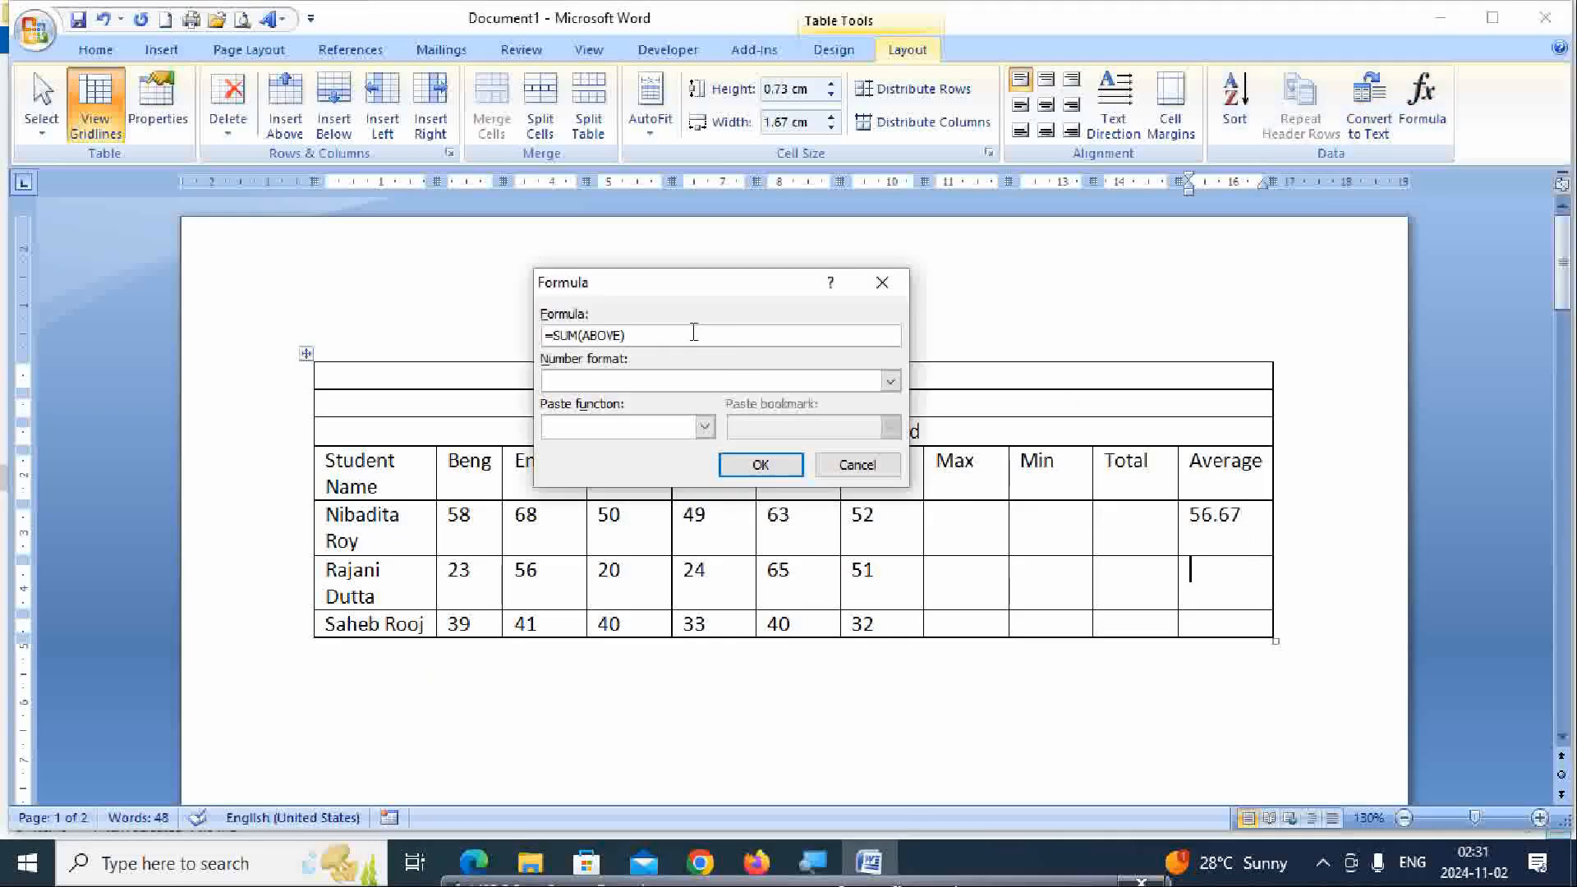
key(ctrl+v)
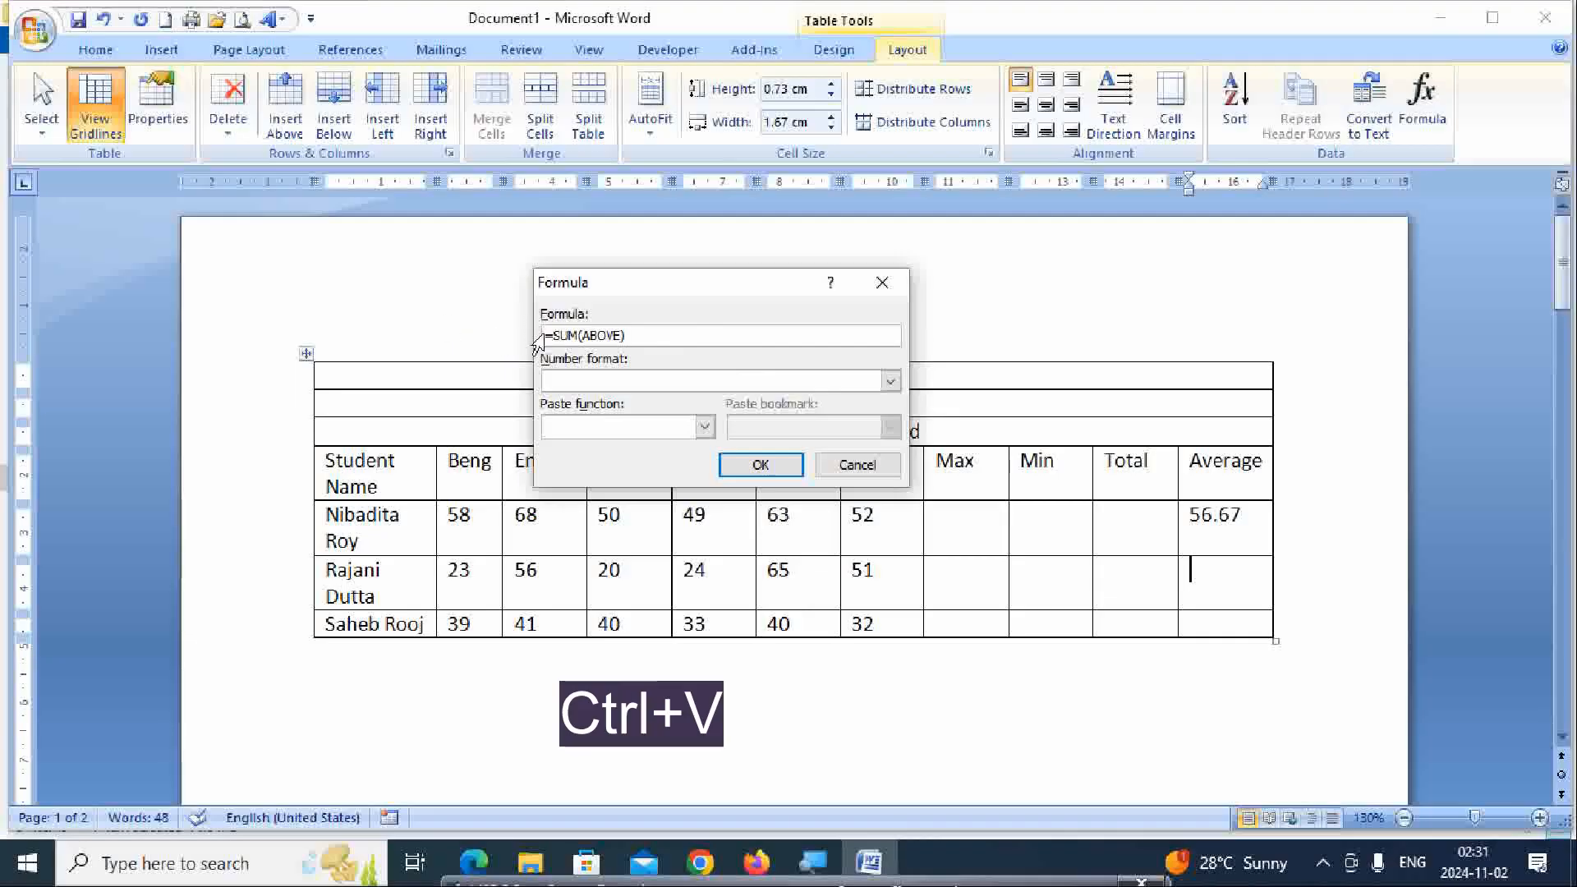
drag(540, 337, 659, 352)
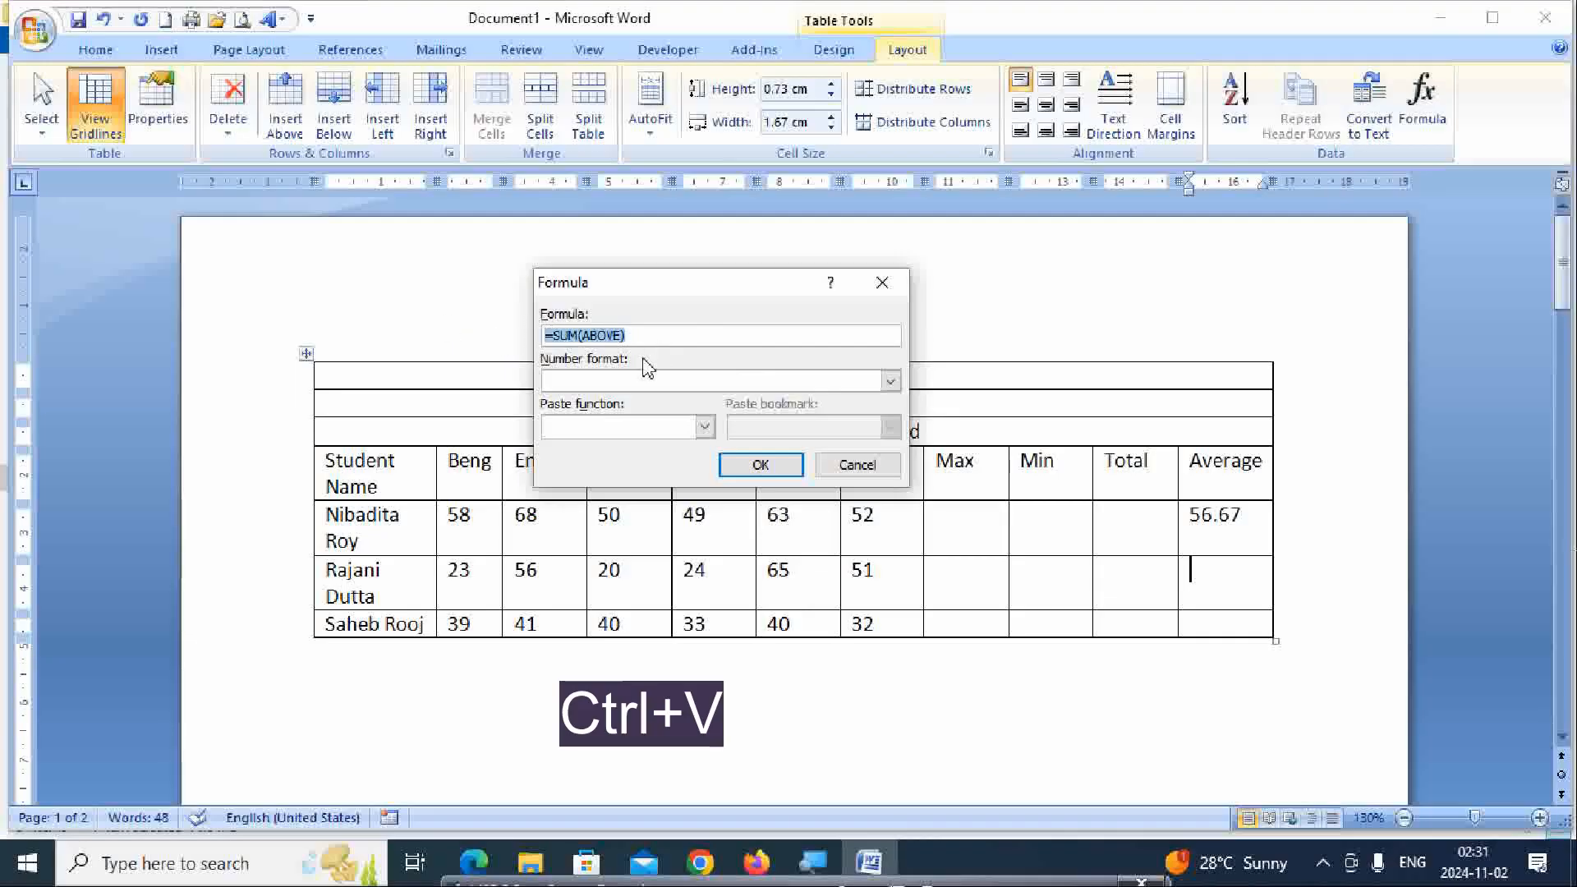
key(BackSpace)
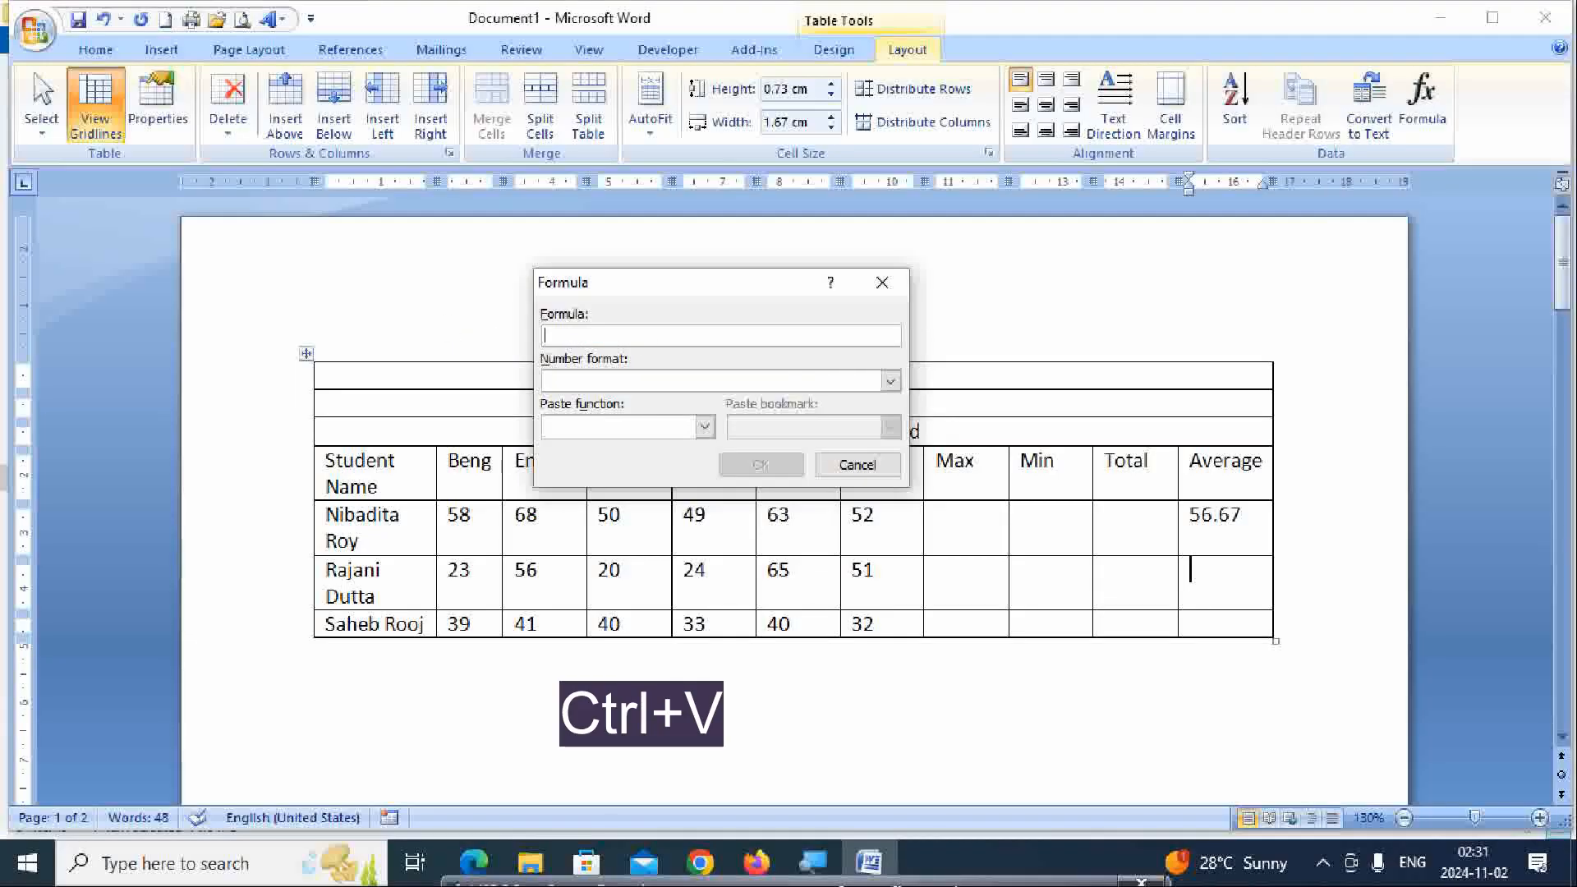
text(=average(left))
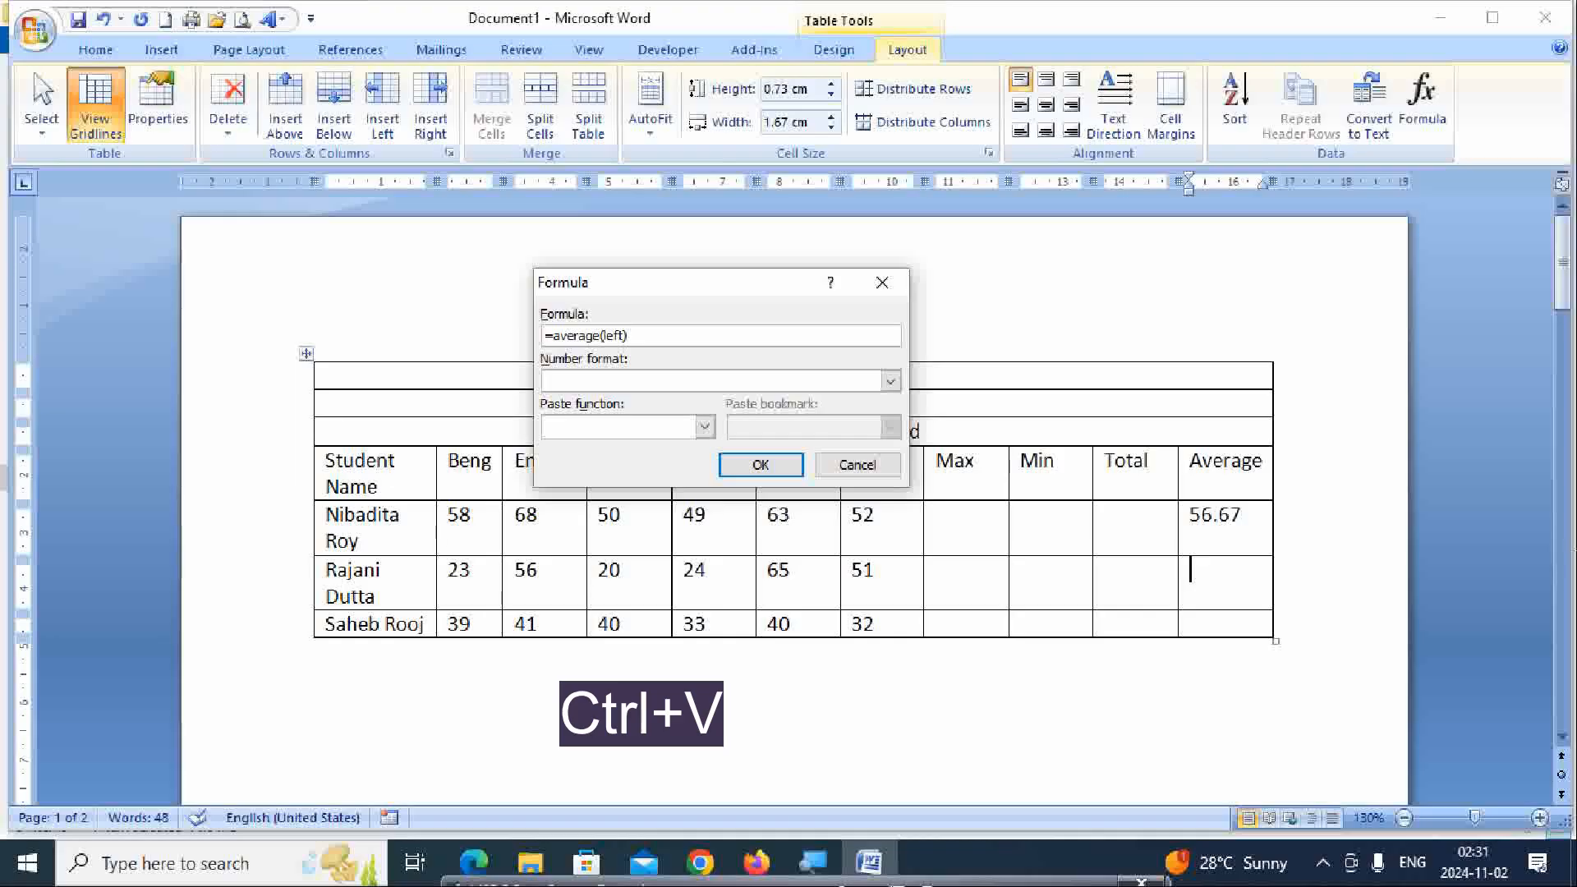
click(760, 465)
Insert the formula =average(left) in the third student's Average cell, replacing the suggested formula
click(1229, 623)
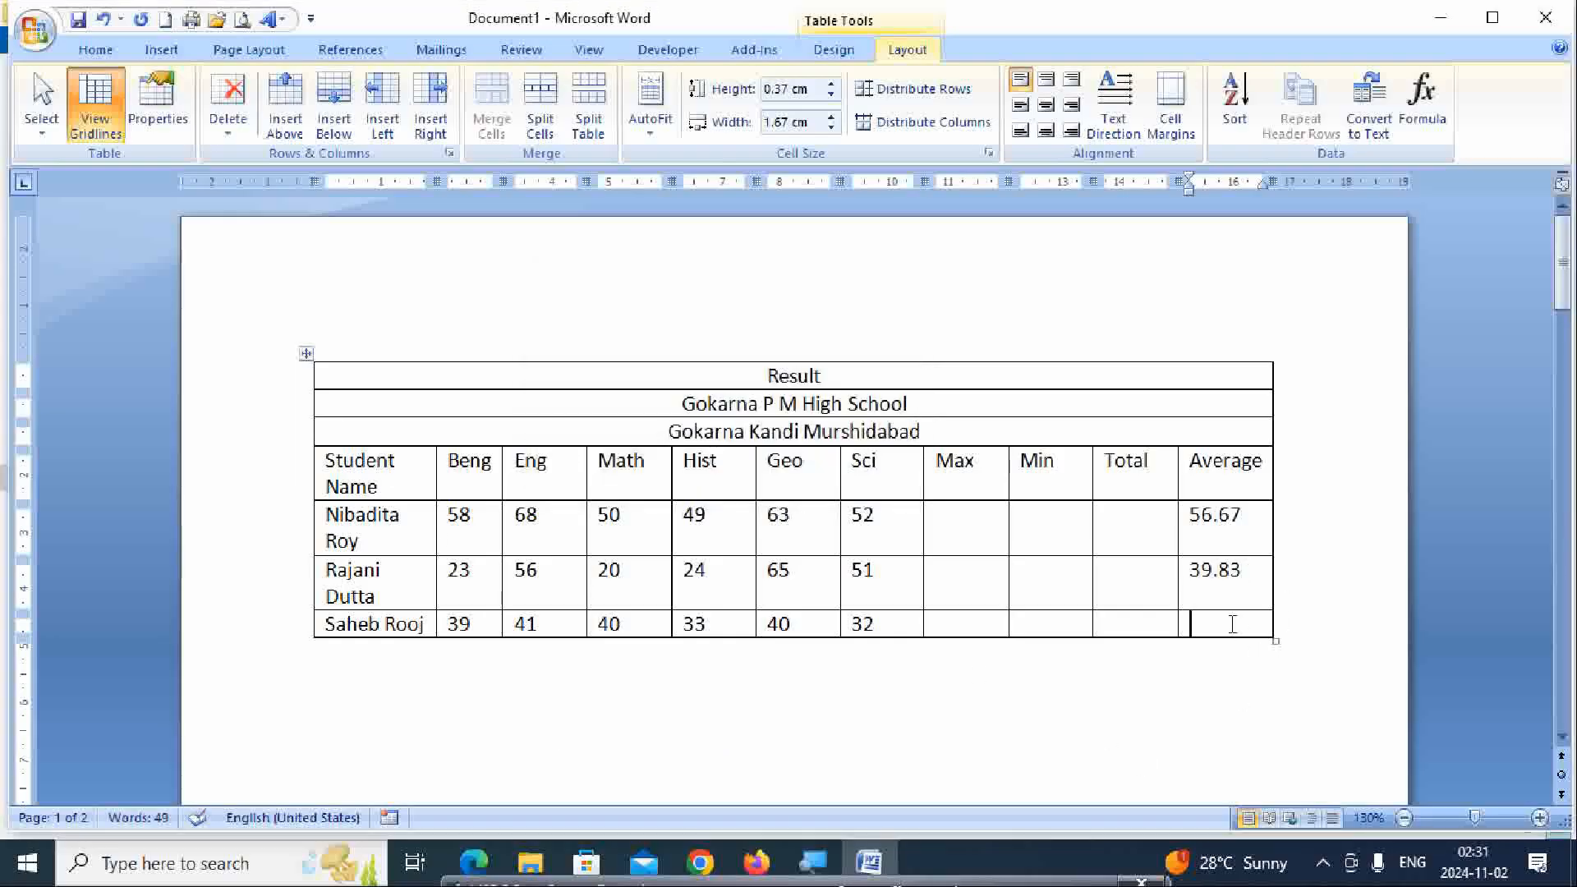
click(1423, 123)
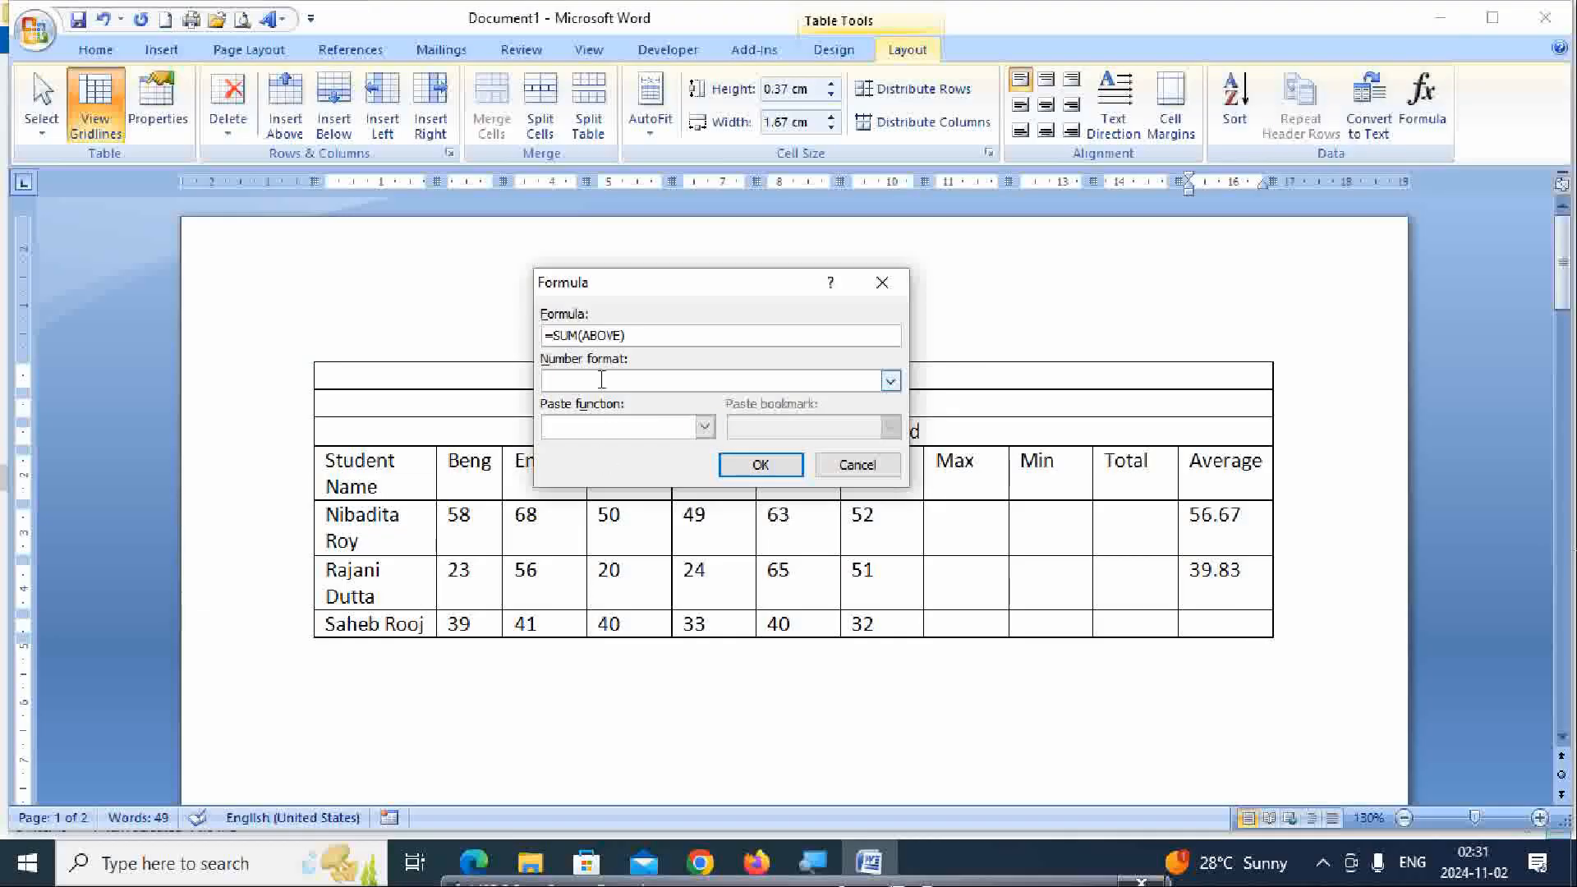
drag(547, 337, 637, 349)
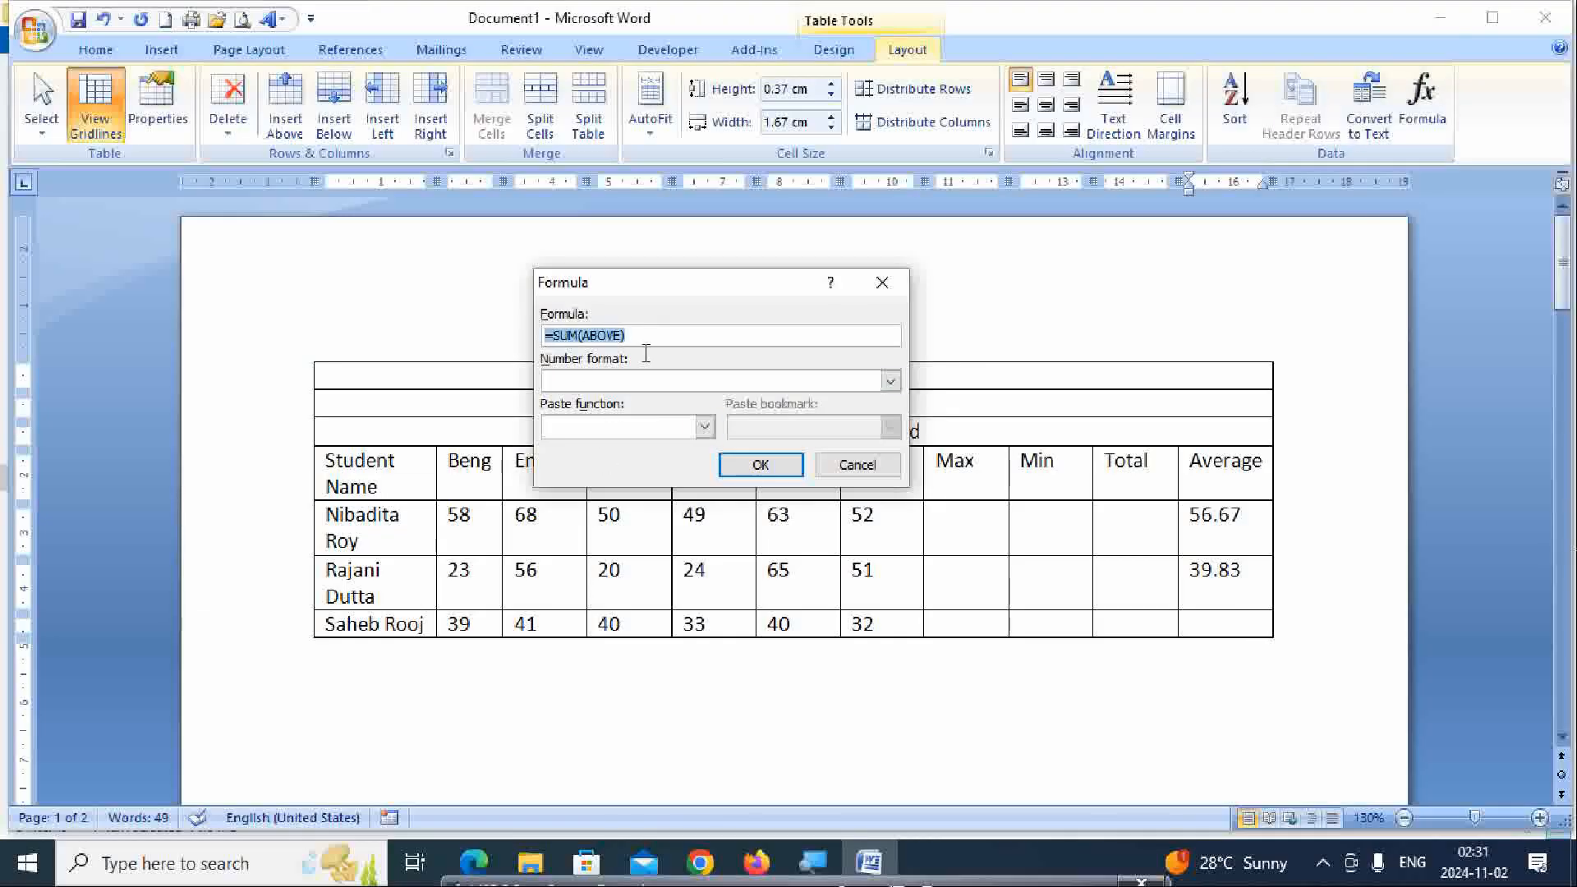
key(BackSpace)
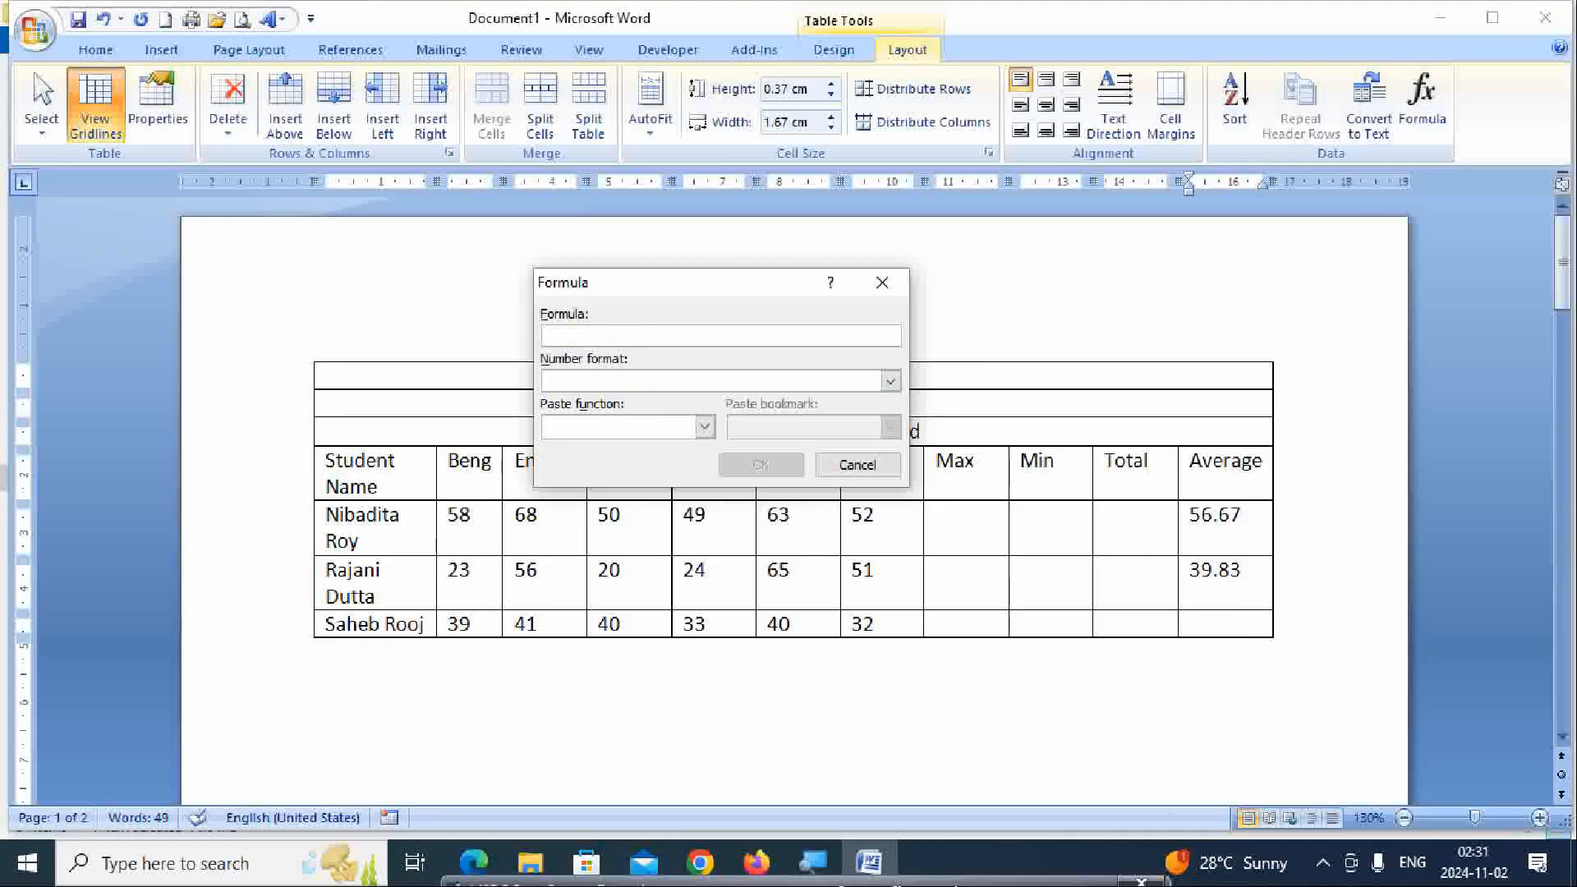
text(=average(left))
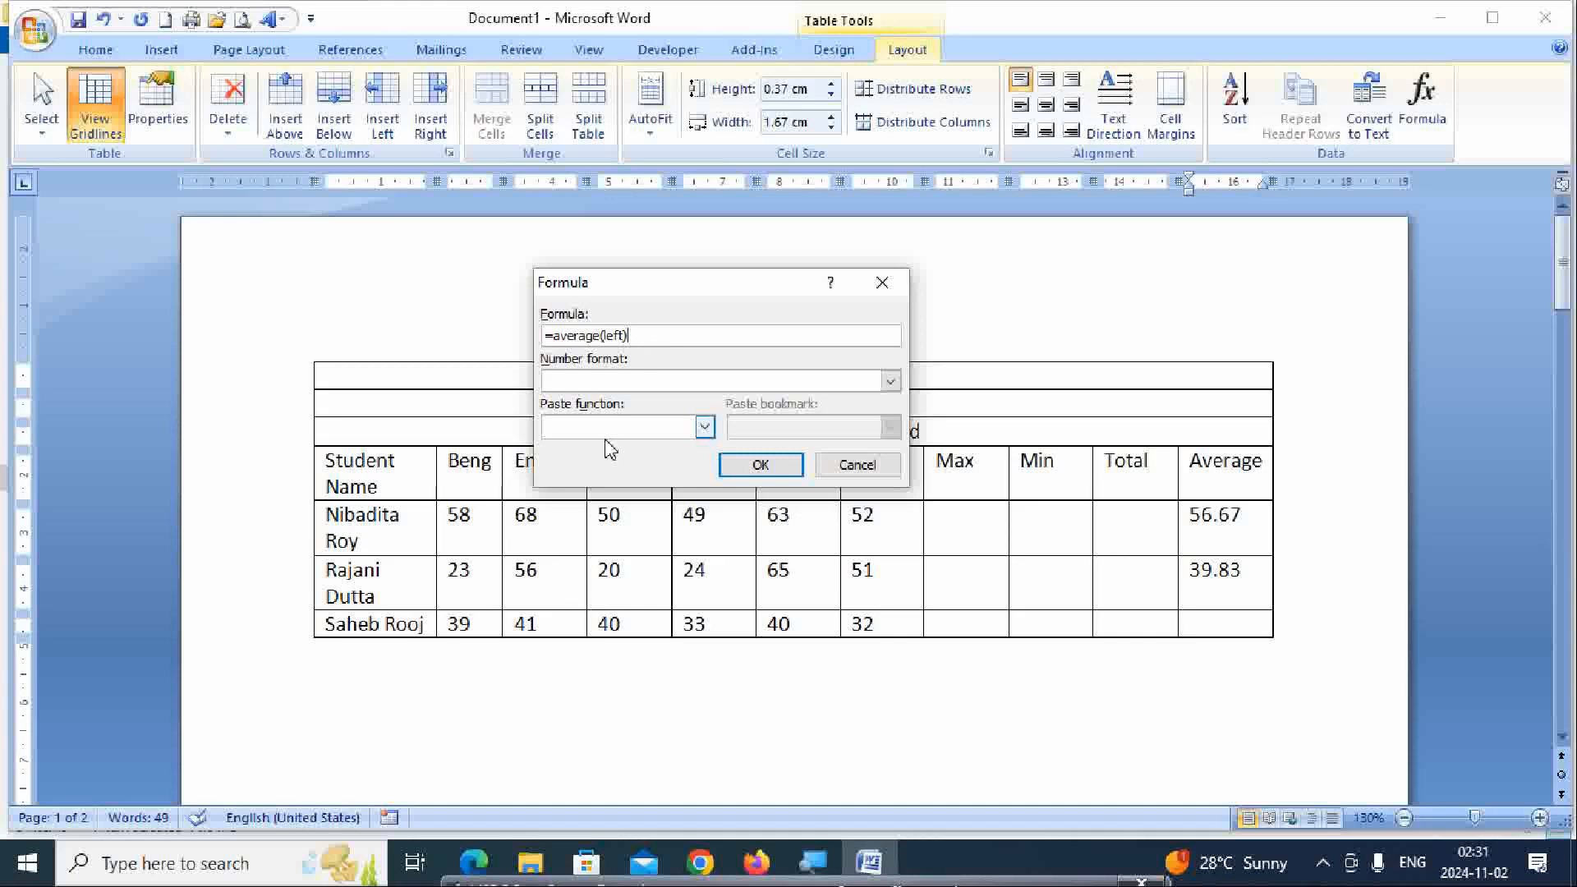
click(756, 463)
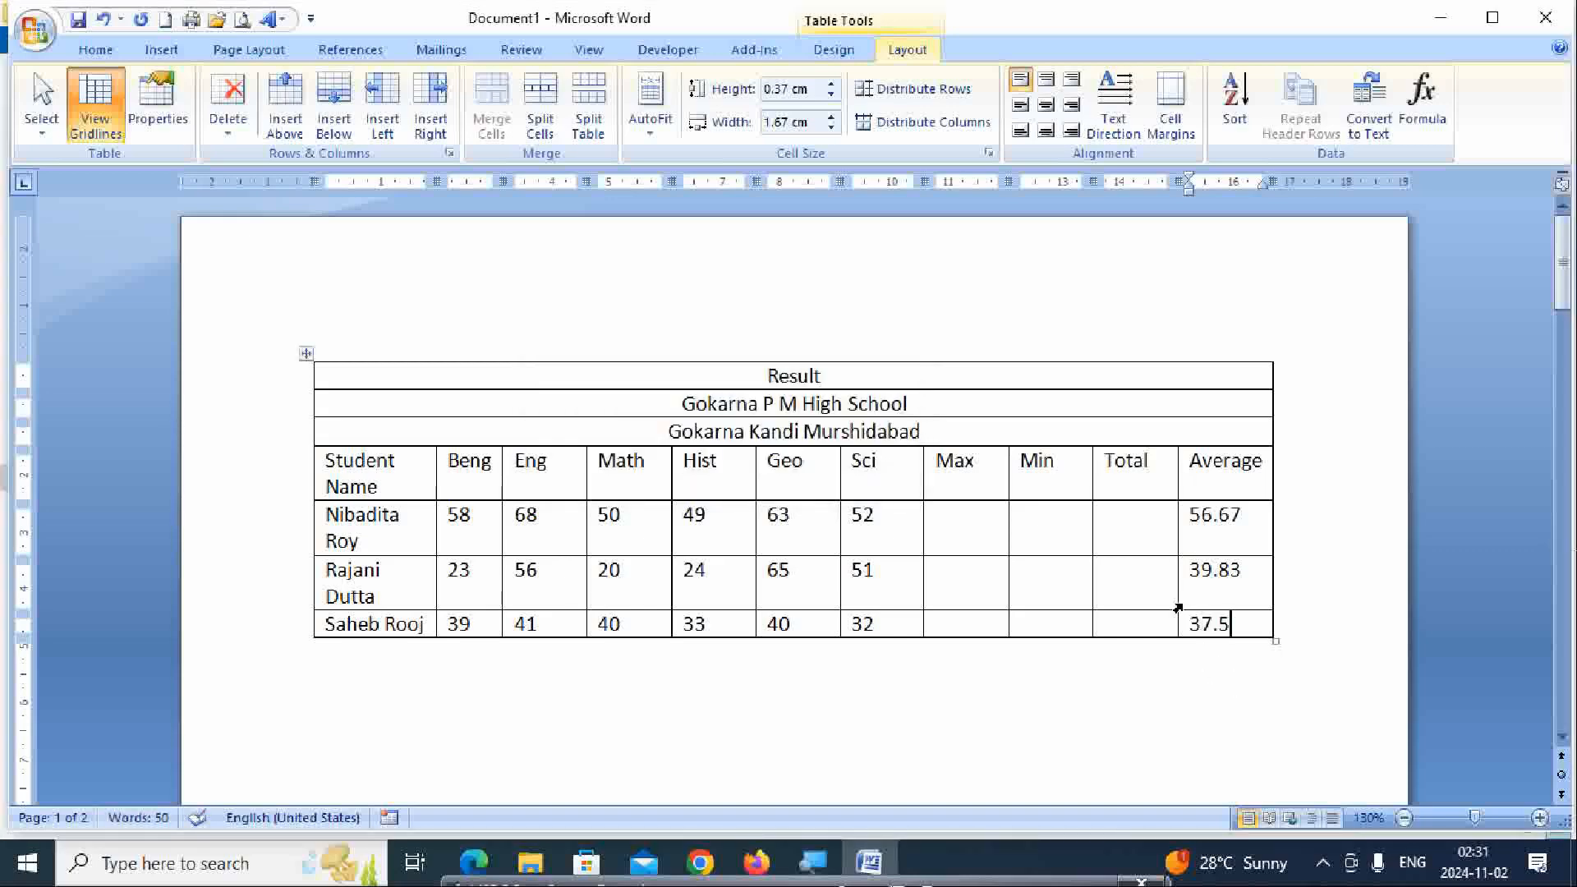
Insert the formula =SUM(LEFT) in the Total cell of the first student's row in the Result table
click(1113, 526)
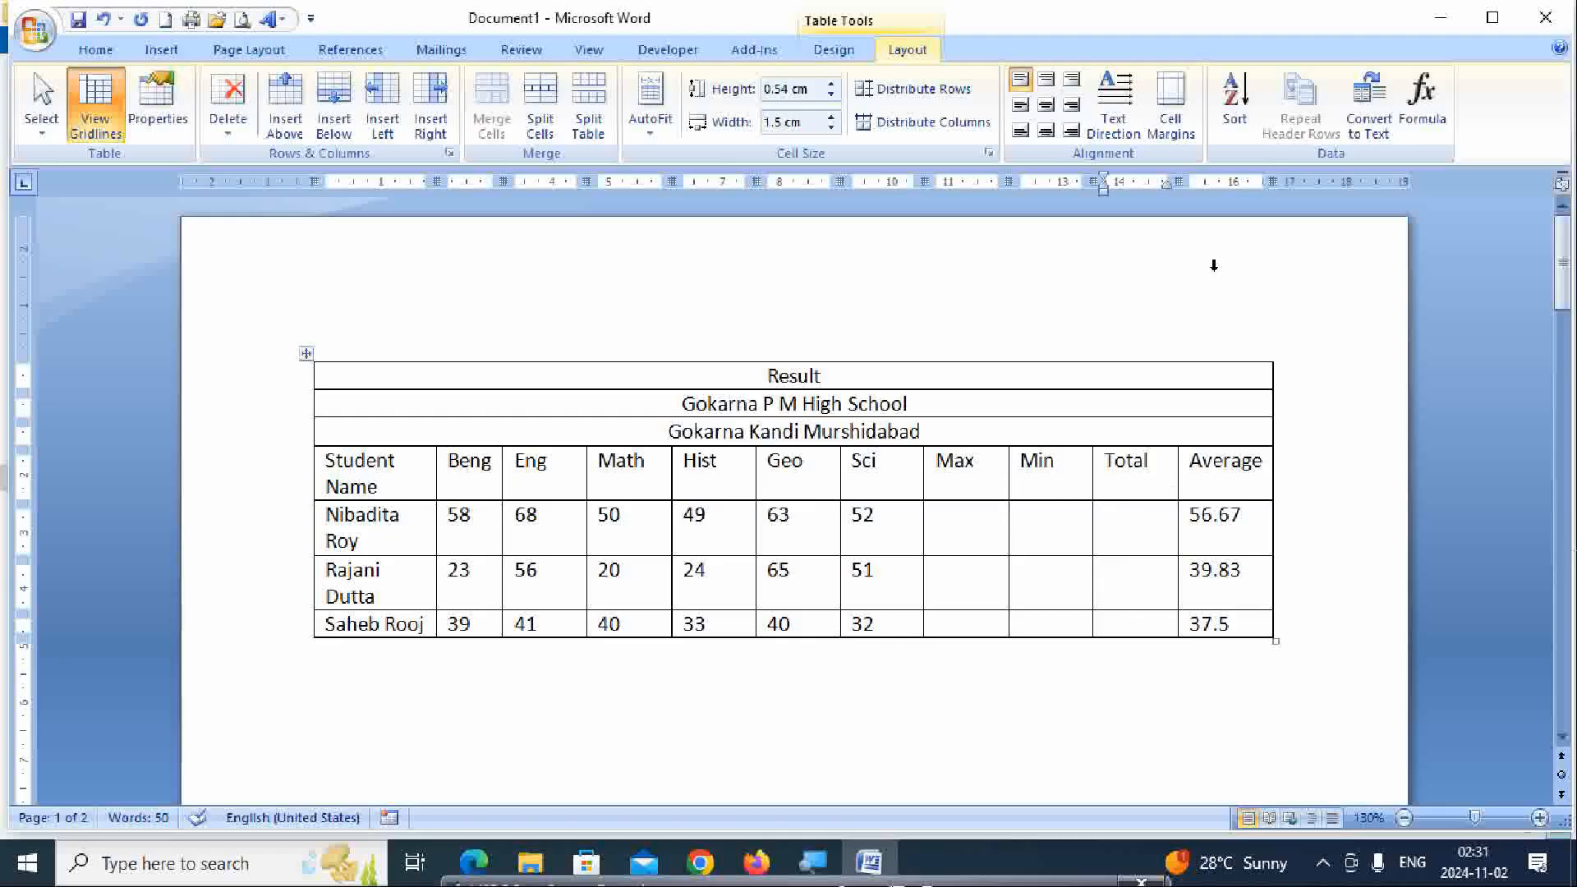
click(1431, 97)
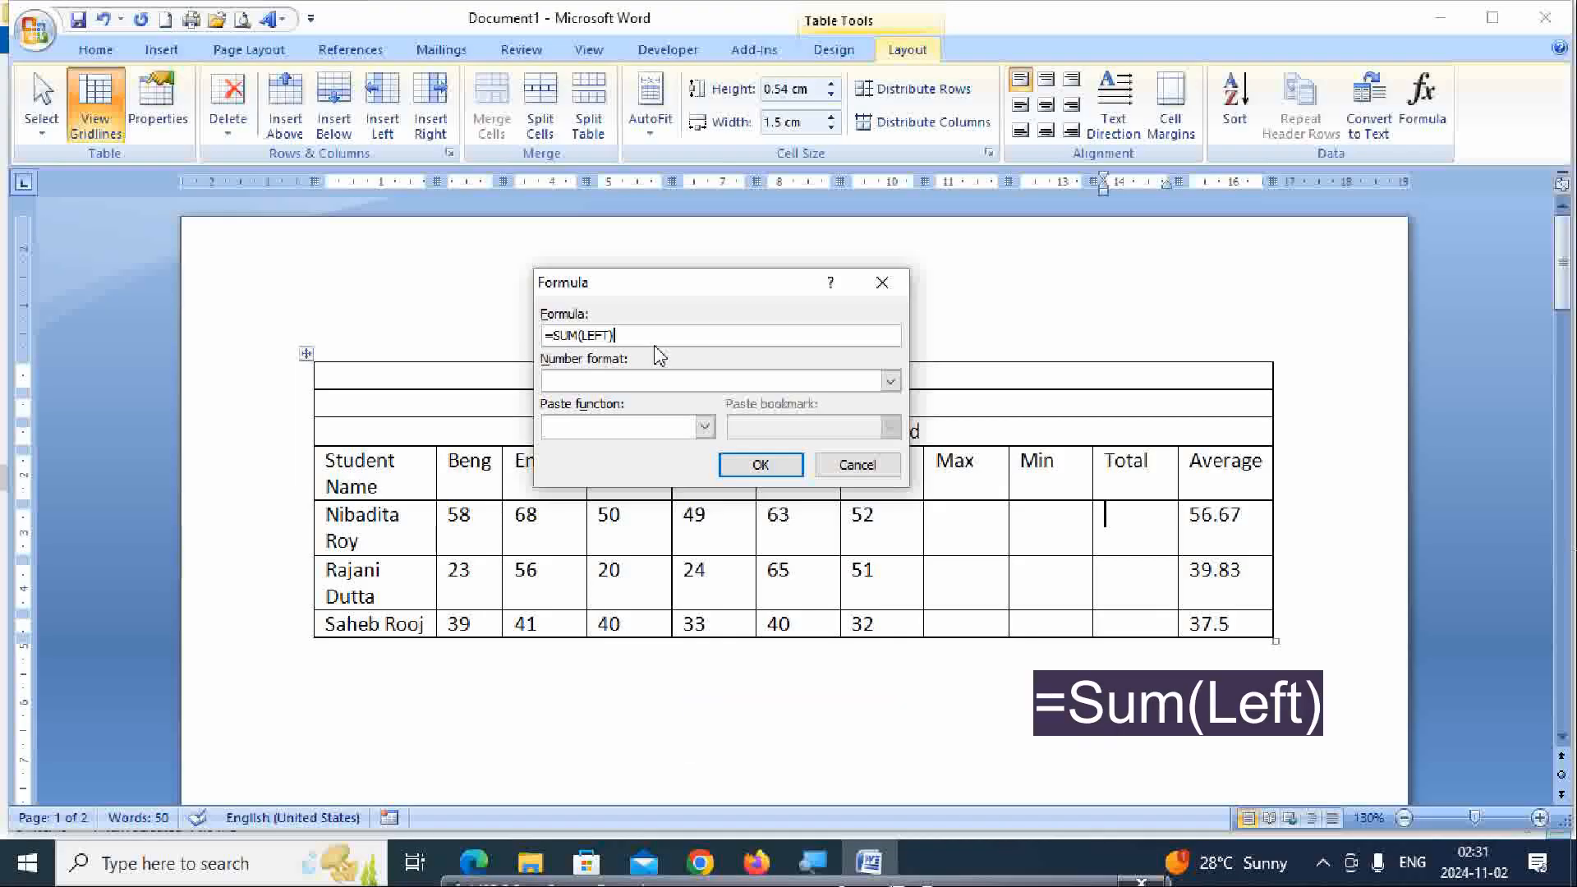
click(756, 466)
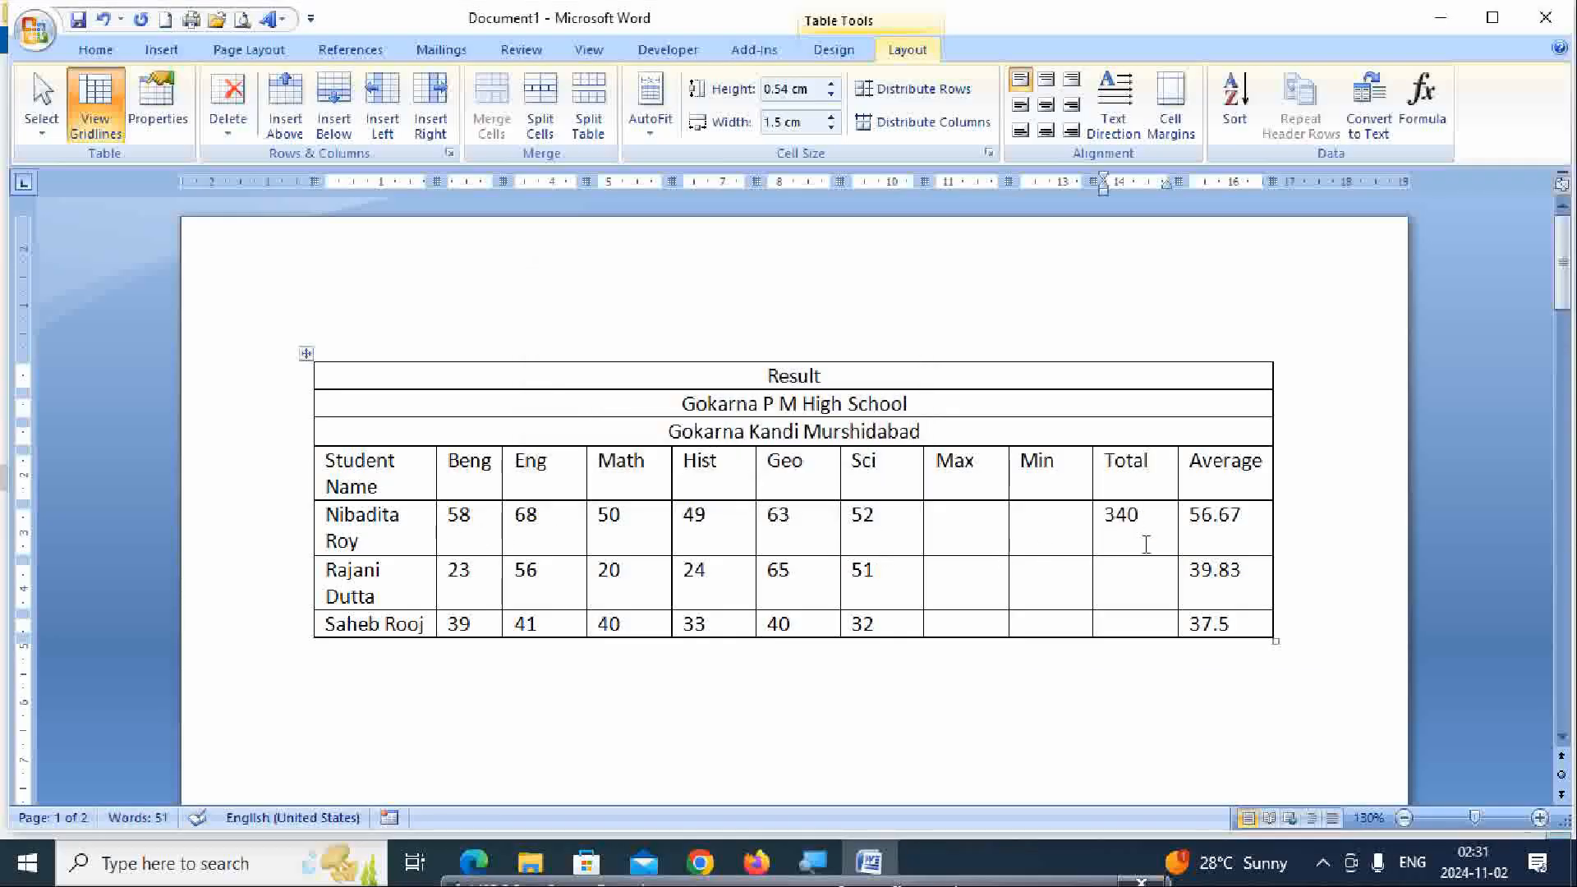
Copy the formula text =SUM(LEFT) from the first student's Total cell, keeping the formula as it is
click(1421, 103)
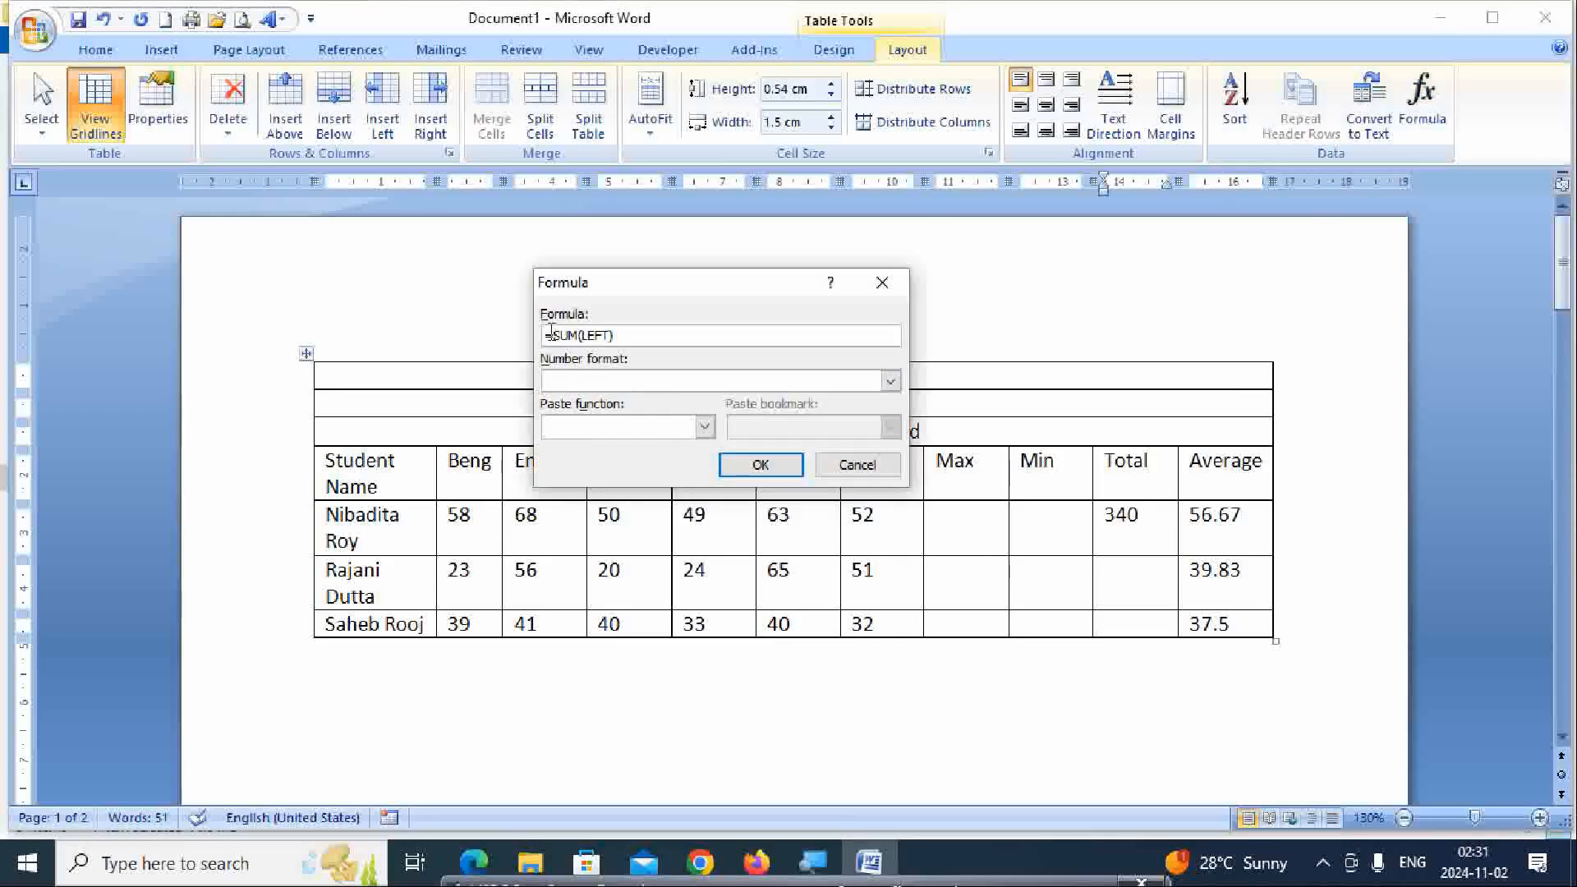
drag(549, 332, 618, 337)
click(743, 466)
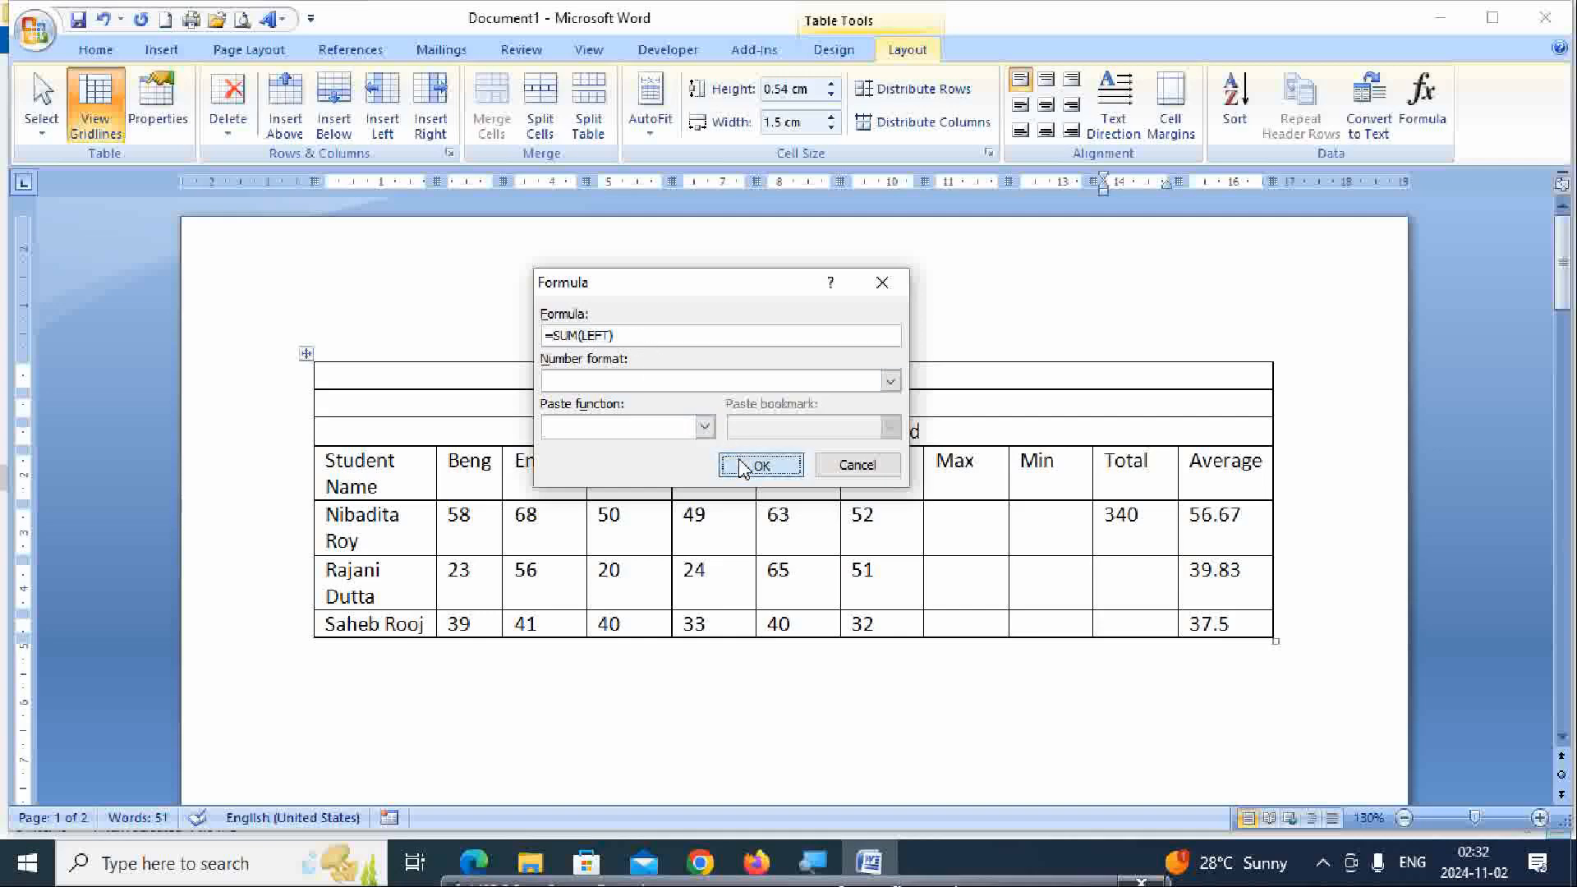
Insert the formula =SUM(LEFT) in the second student's Total cell, replacing the suggested =SUM(ABOVE)
click(1128, 590)
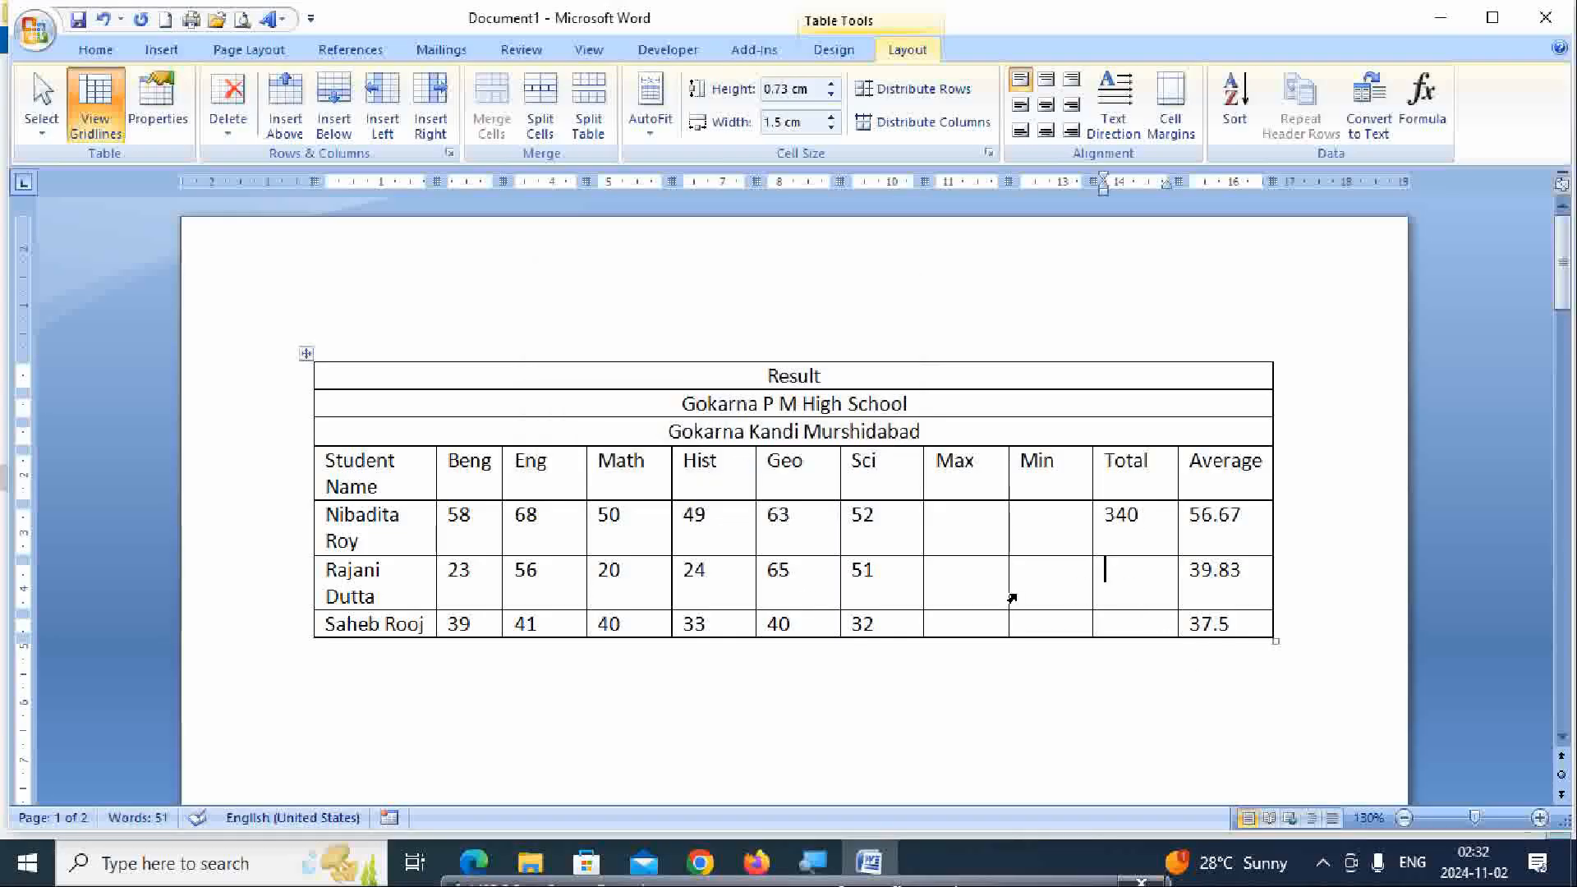
click(1443, 133)
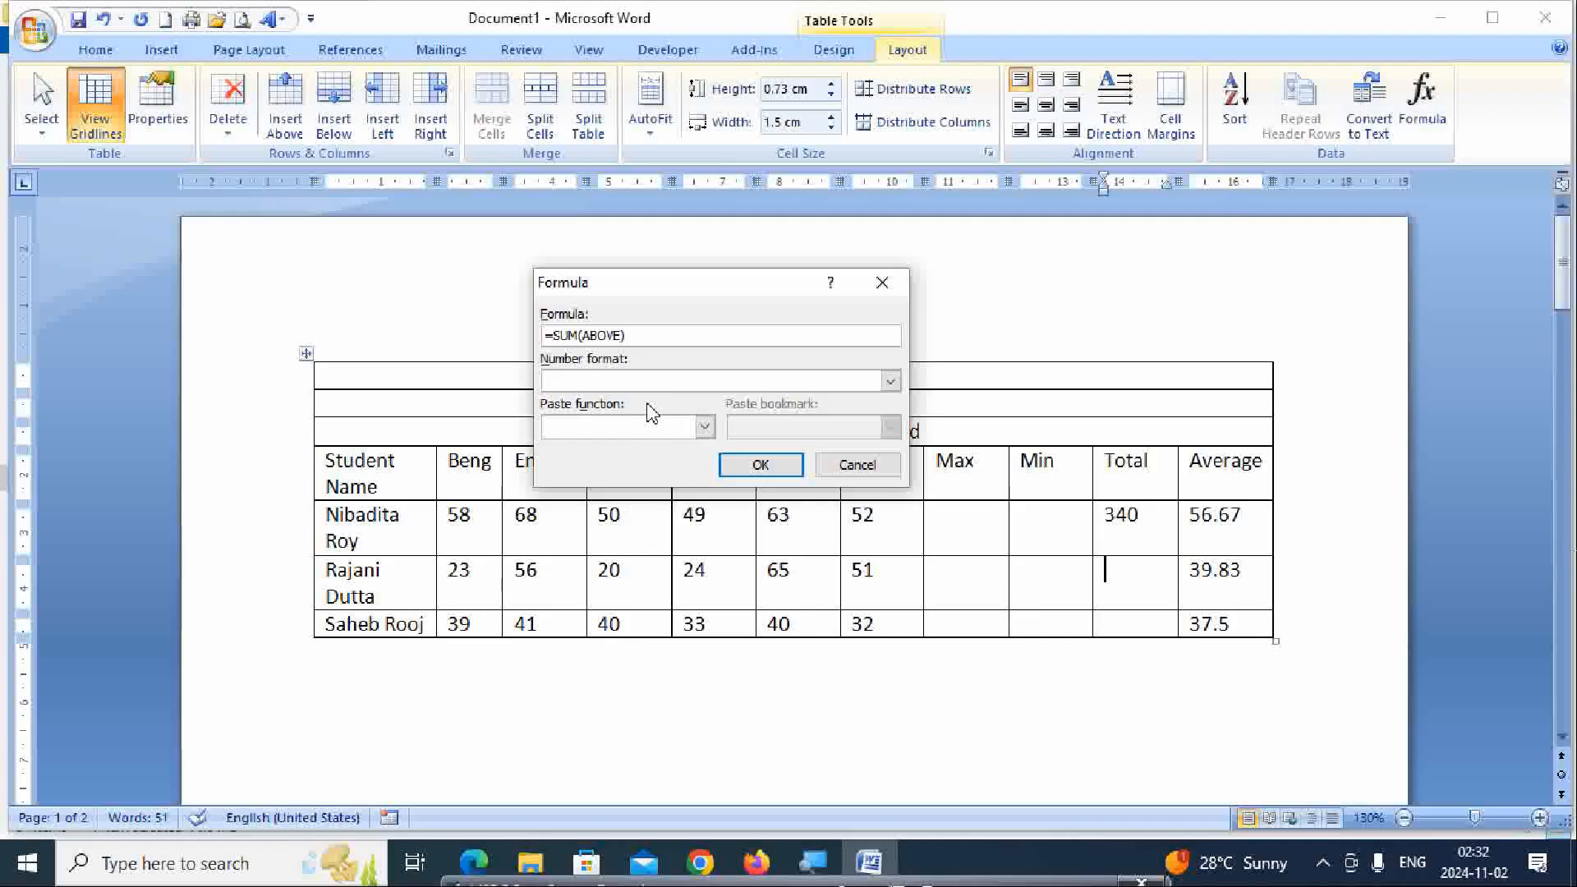
key(BackSpace)
key(BackSpace)
key(BackSpace)
key(BackSpace)
key(BackSpace)
key(BackSpace)
key(BackSpace)
key(BackSpace)
key(BackSpace)
key(BackSpace)
key(BackSpace)
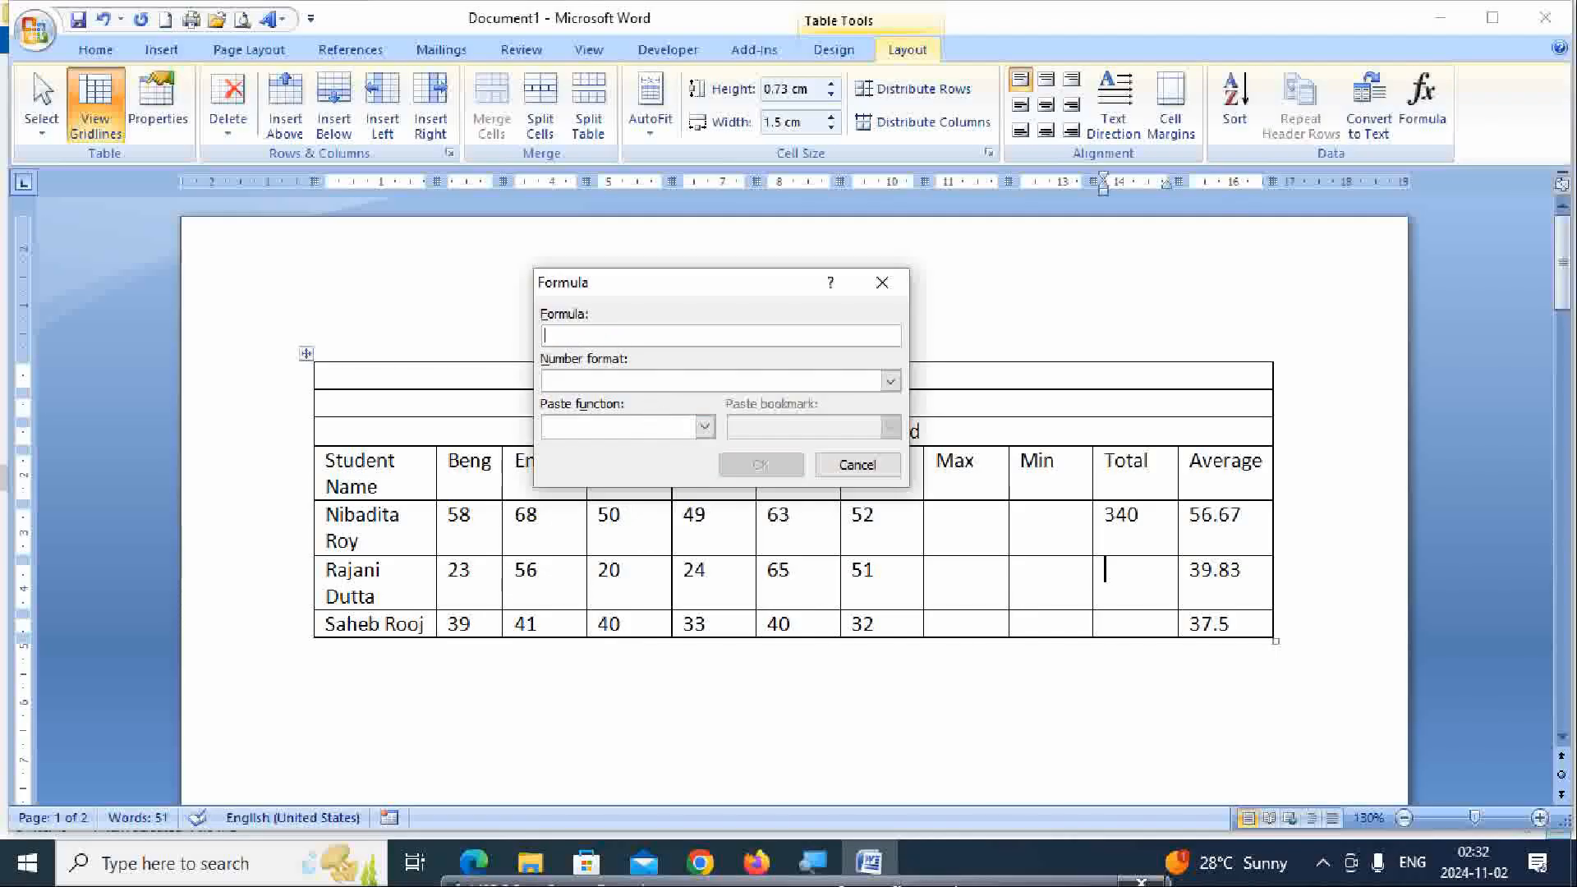
text(=SUM(LEFT))
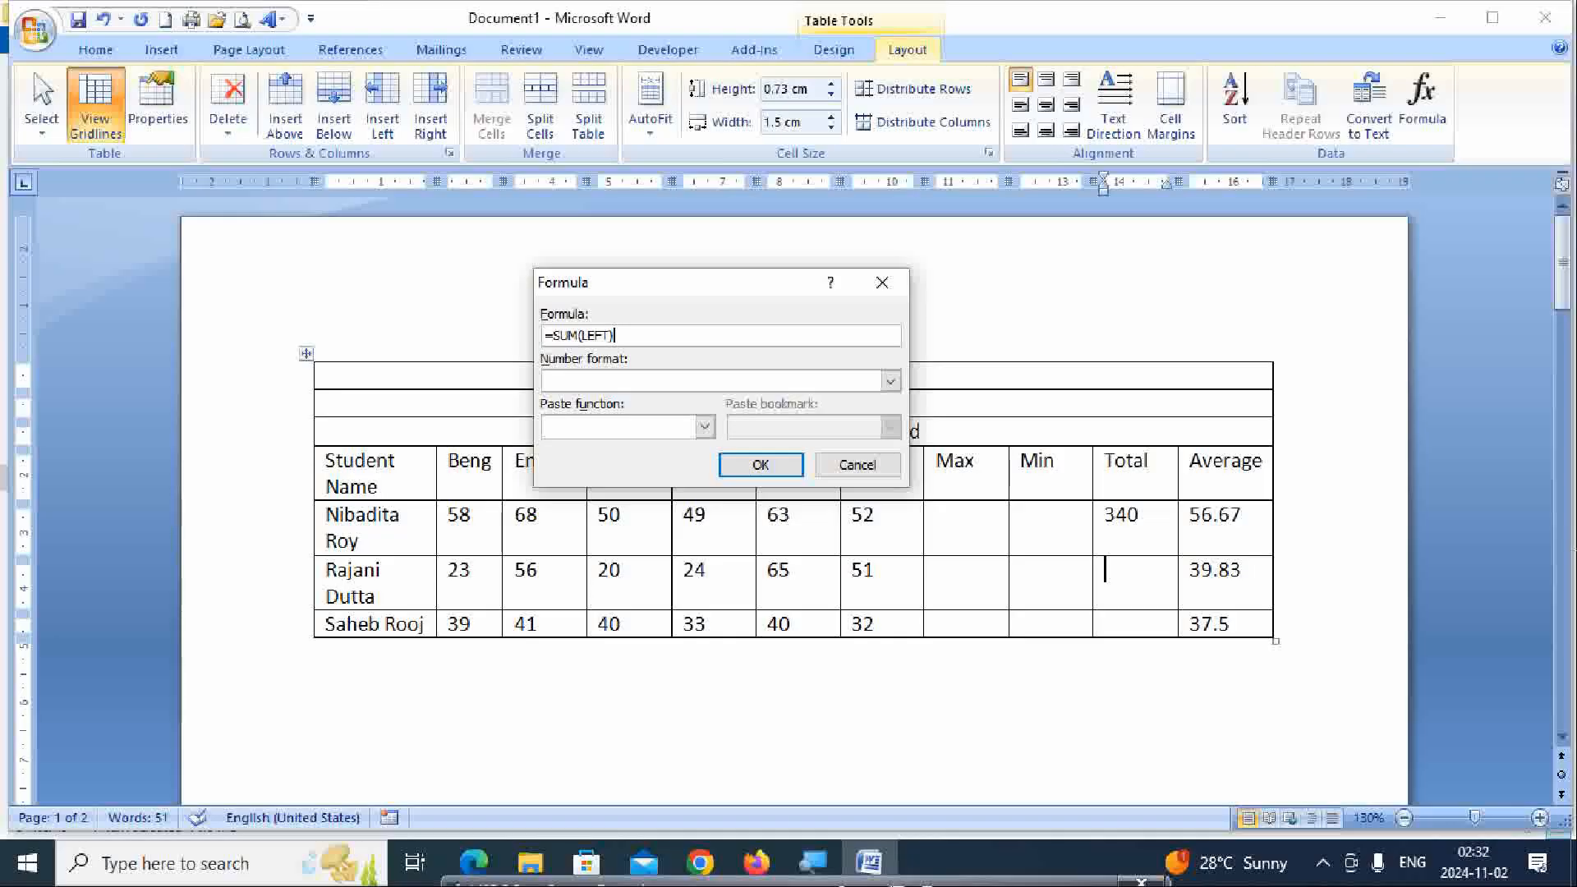
click(774, 465)
Replace the suggested formula with =SUM(LEFT) in the third student's Total cell and insert it
click(1111, 623)
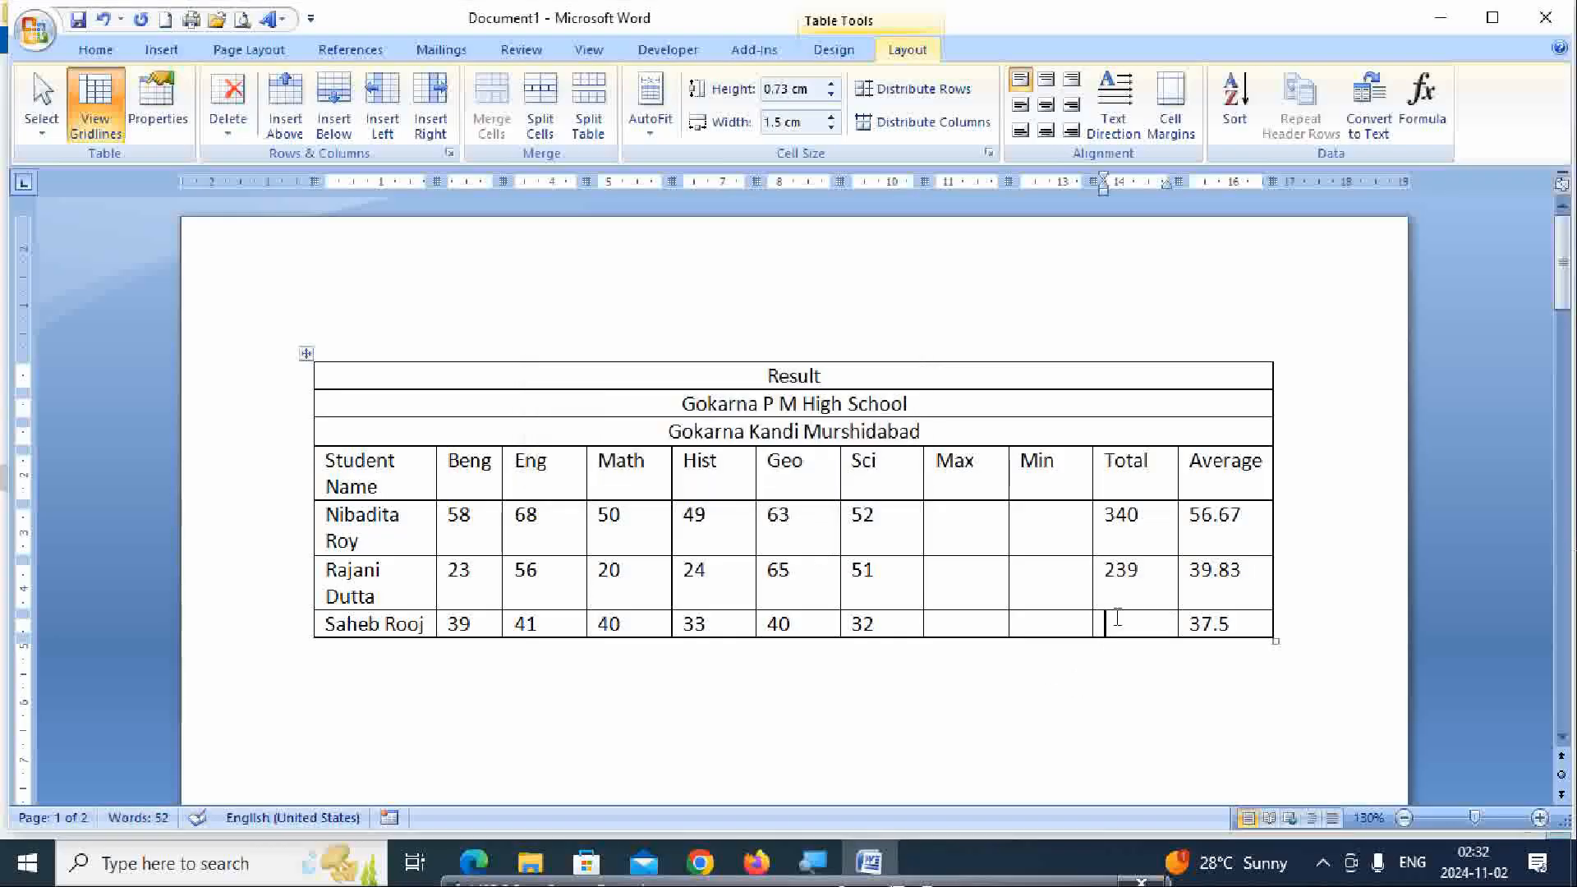
click(1421, 107)
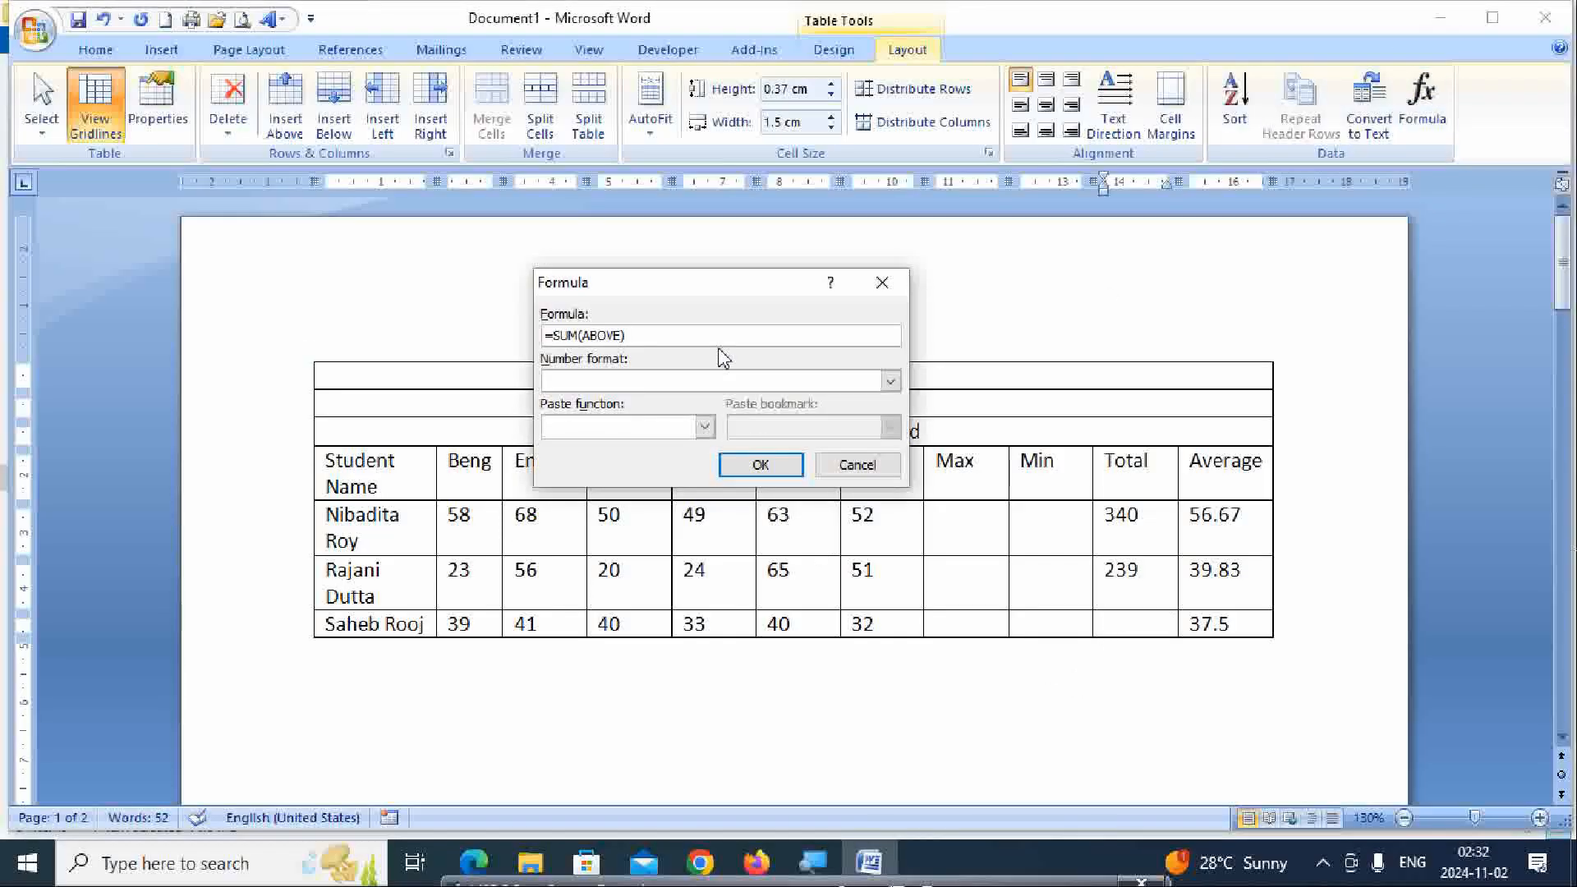
key(BackSpace)
key(BackSpace)
key(BackSpace)
key(BackSpace)
key(BackSpace)
key(BackSpace)
key(BackSpace)
key(BackSpace)
key(BackSpace)
key(BackSpace)
key(BackSpace)
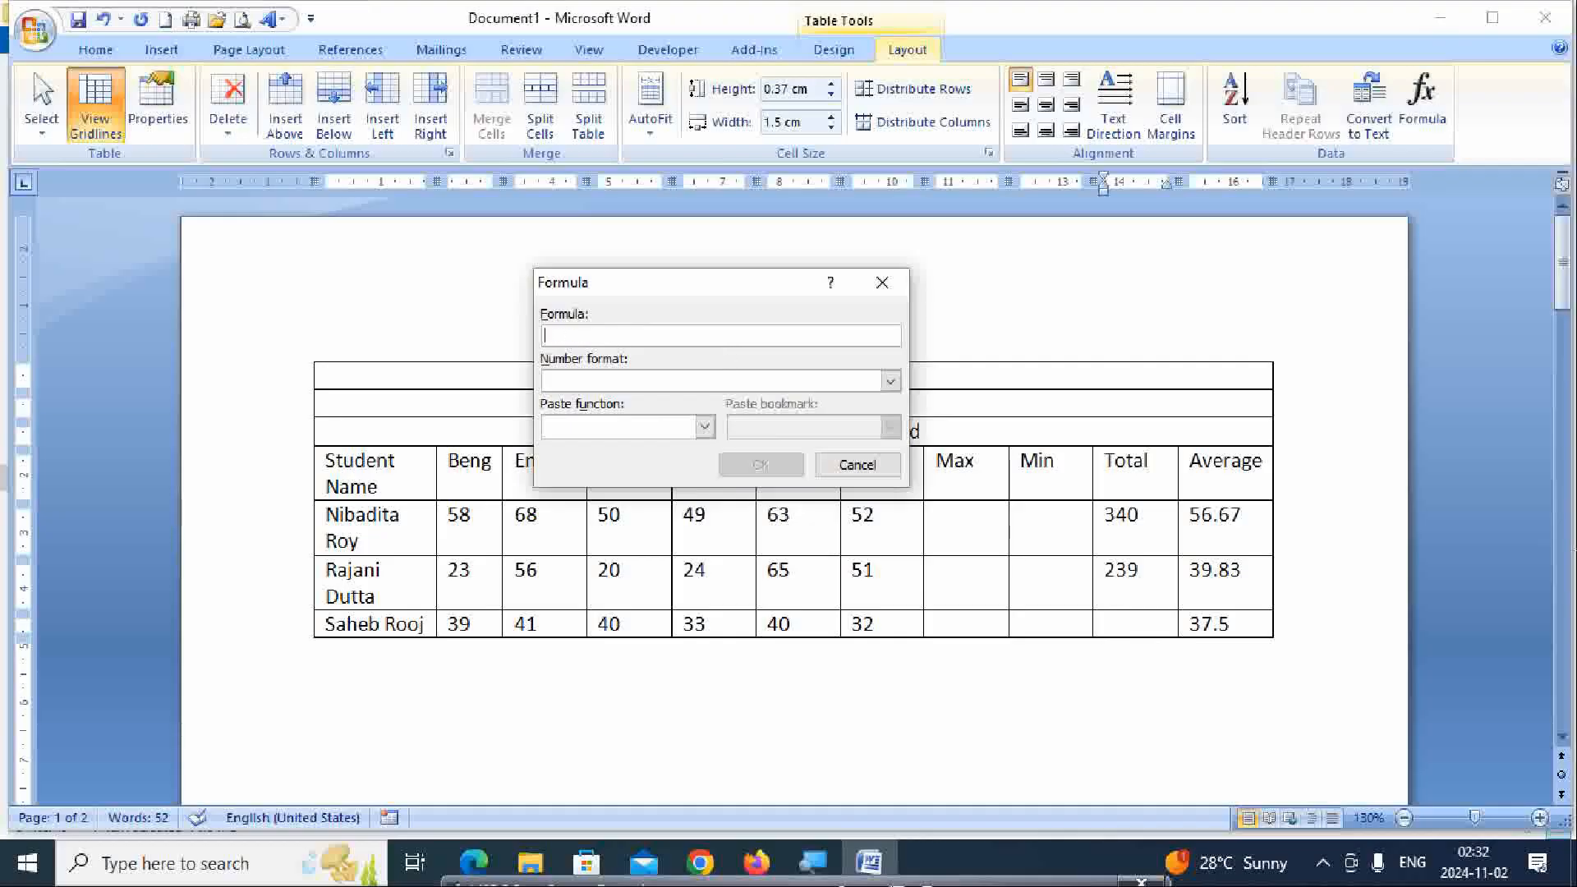
text(=SUM(LEFT))
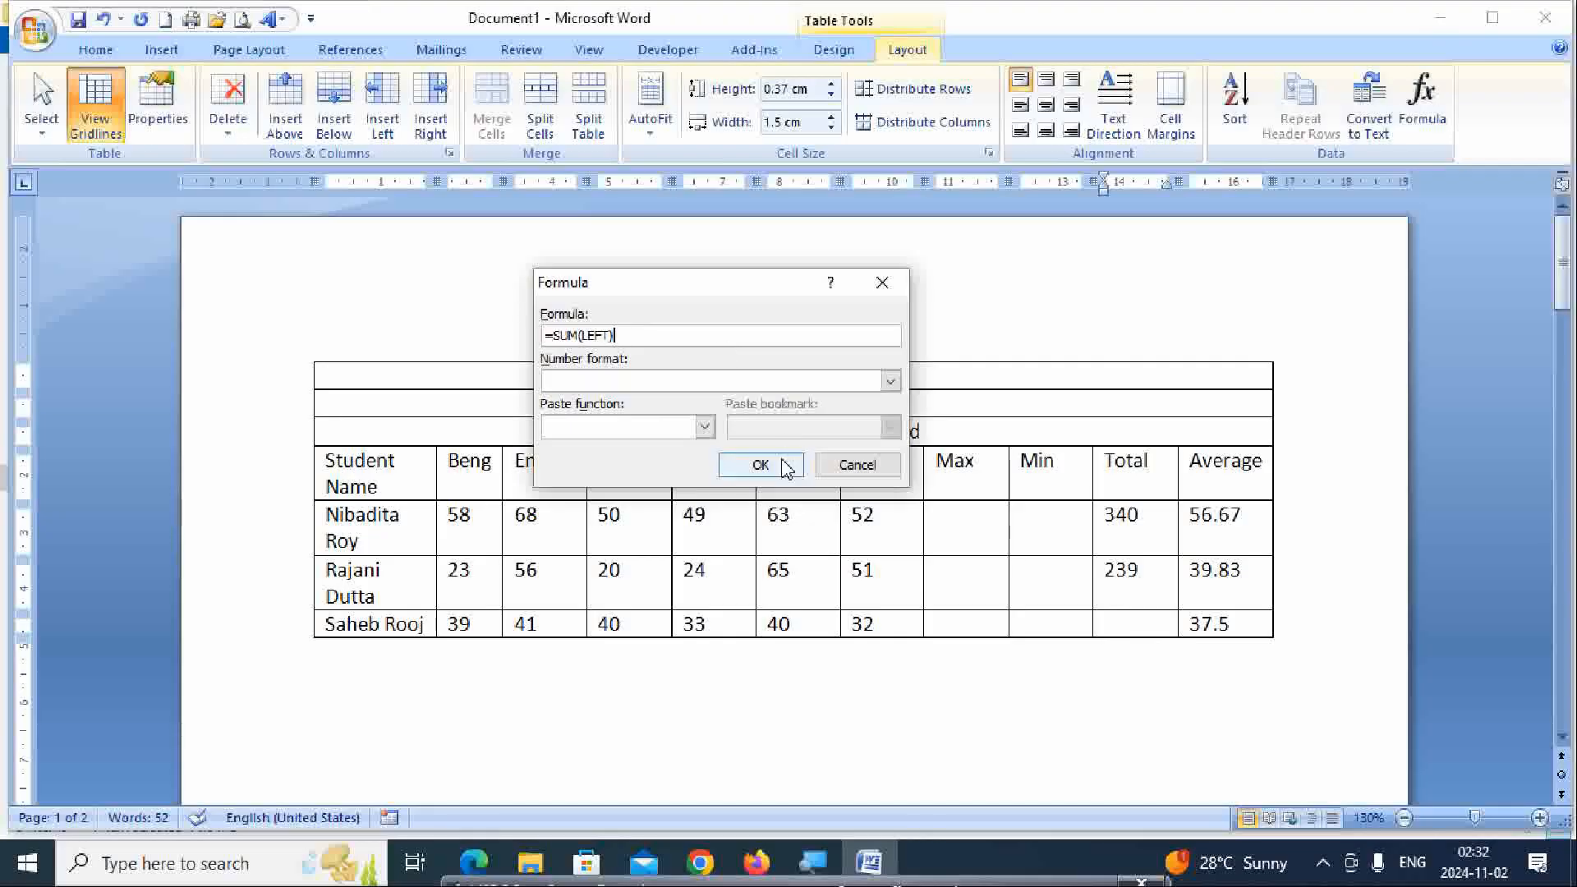
click(757, 462)
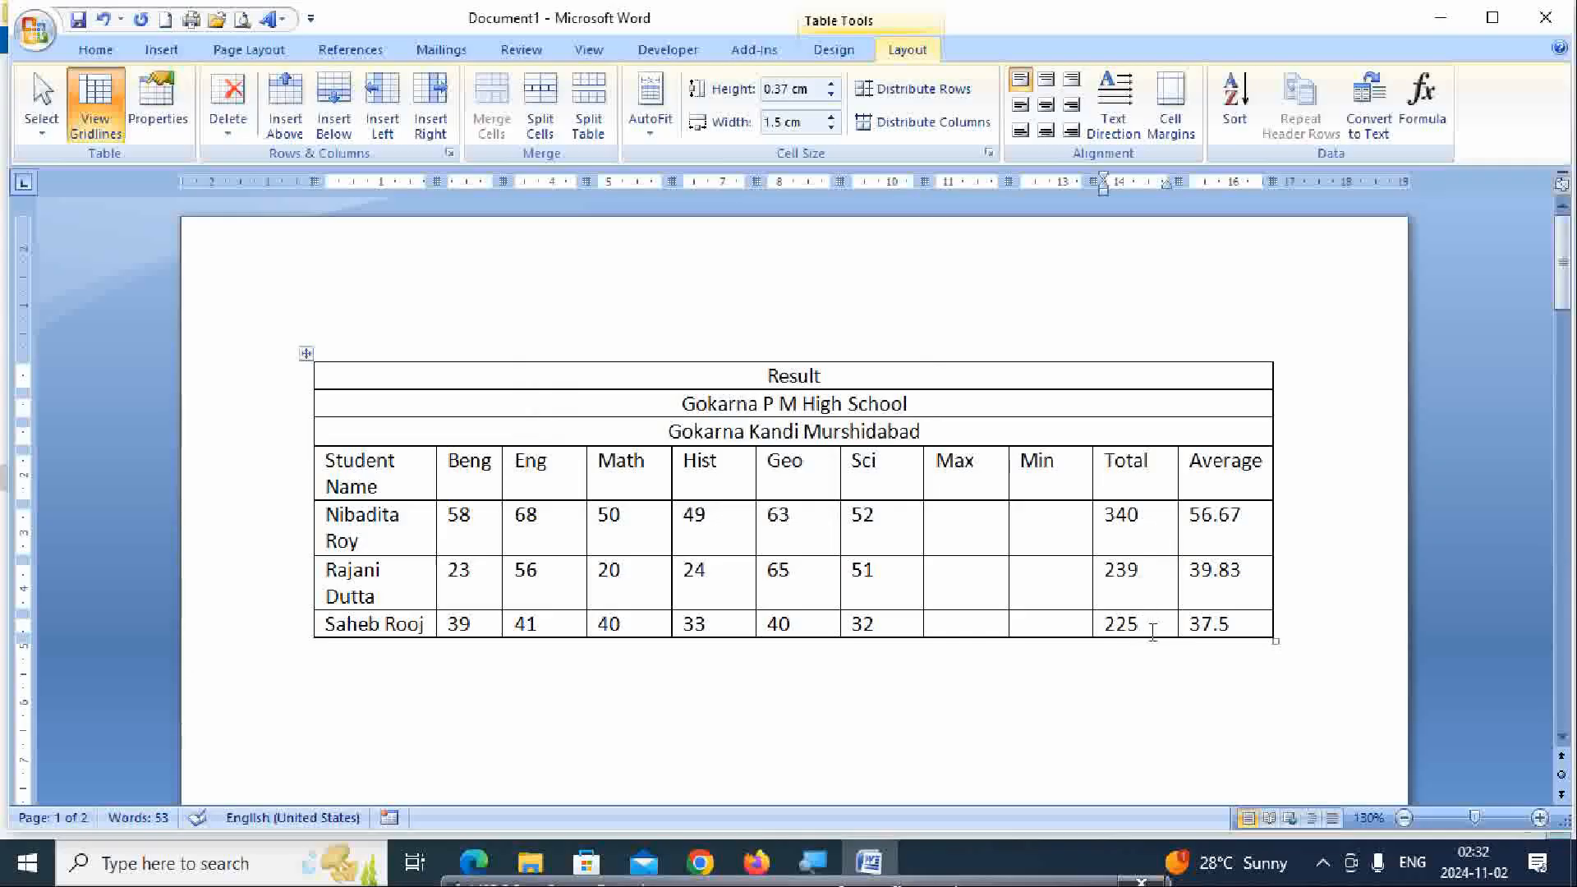
Place the insertion point in the Min cell of the first student's row
click(1061, 534)
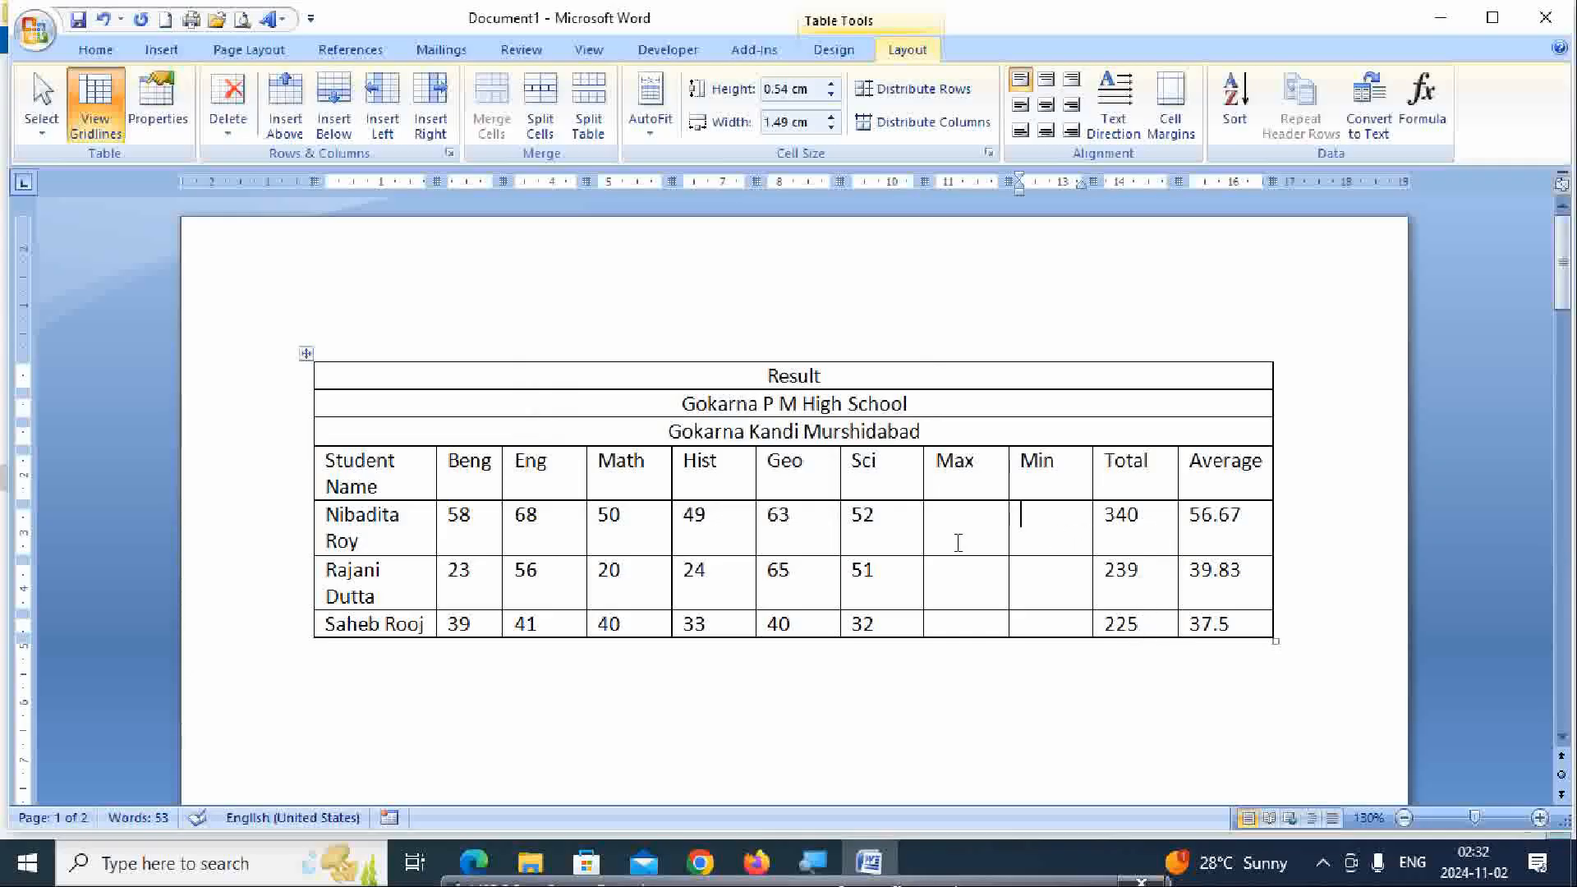